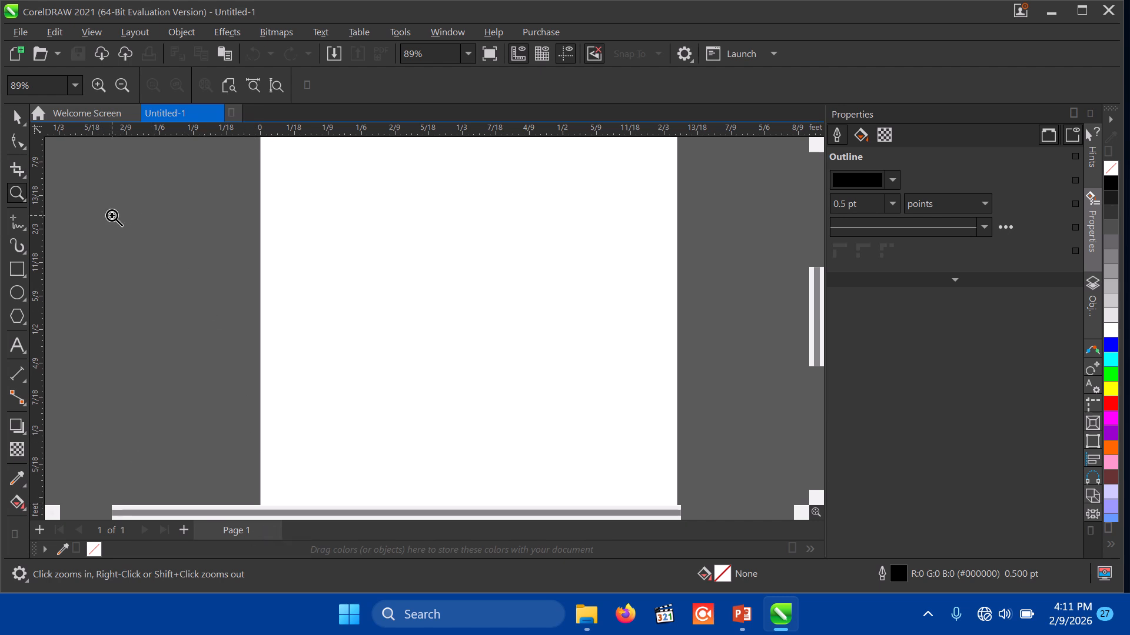
# Draw a nearly circular ellipse with a thin black outline in the upper middle of the page
pyautogui.click(18, 292)
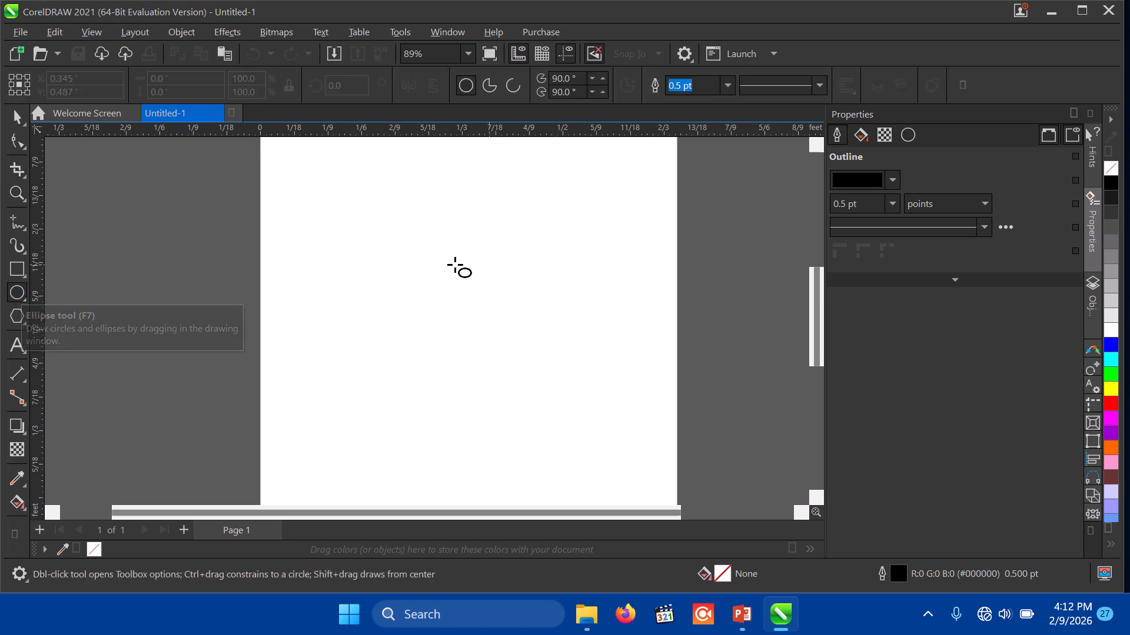
pyautogui.moveTo(372, 207); pyautogui.dragTo(532, 357)
# Add the artistic text "HOW TO FIT TEXT TO PATH" and position it just above the ellipse
pyautogui.click(17, 345)
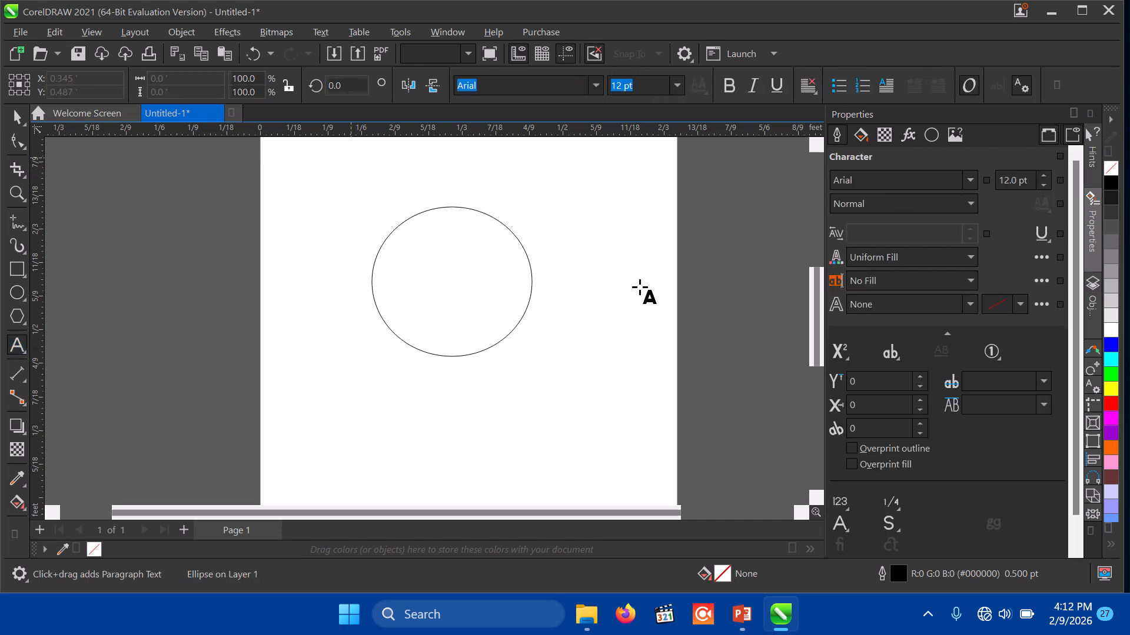
pyautogui.write('HOE')
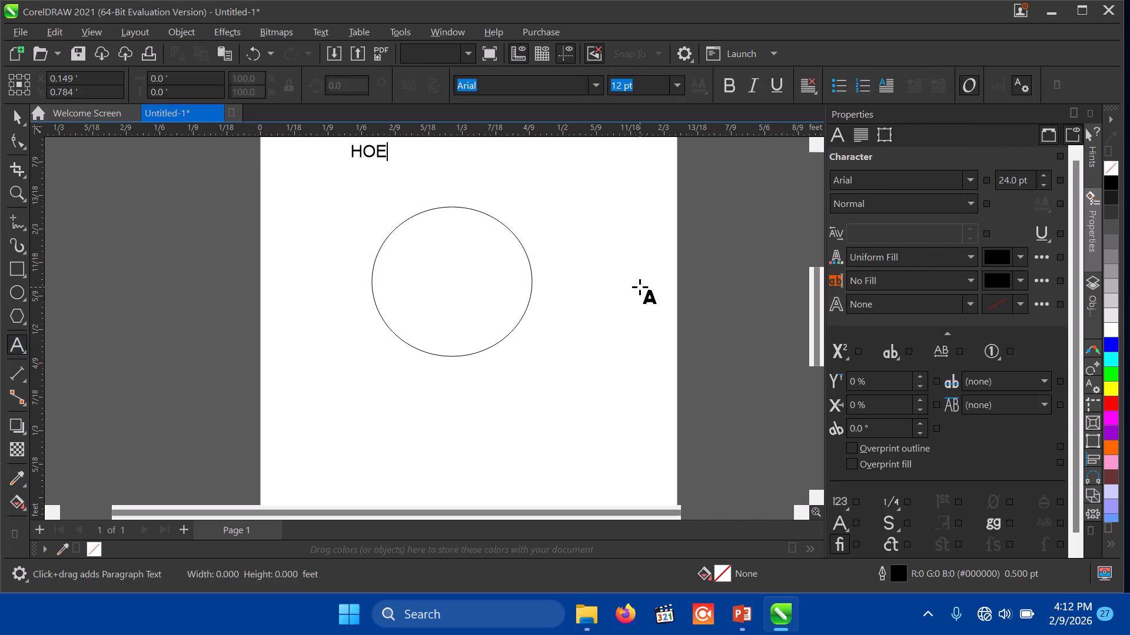
pyautogui.press('BackSpace')
pyautogui.write('W TO FIT TE')
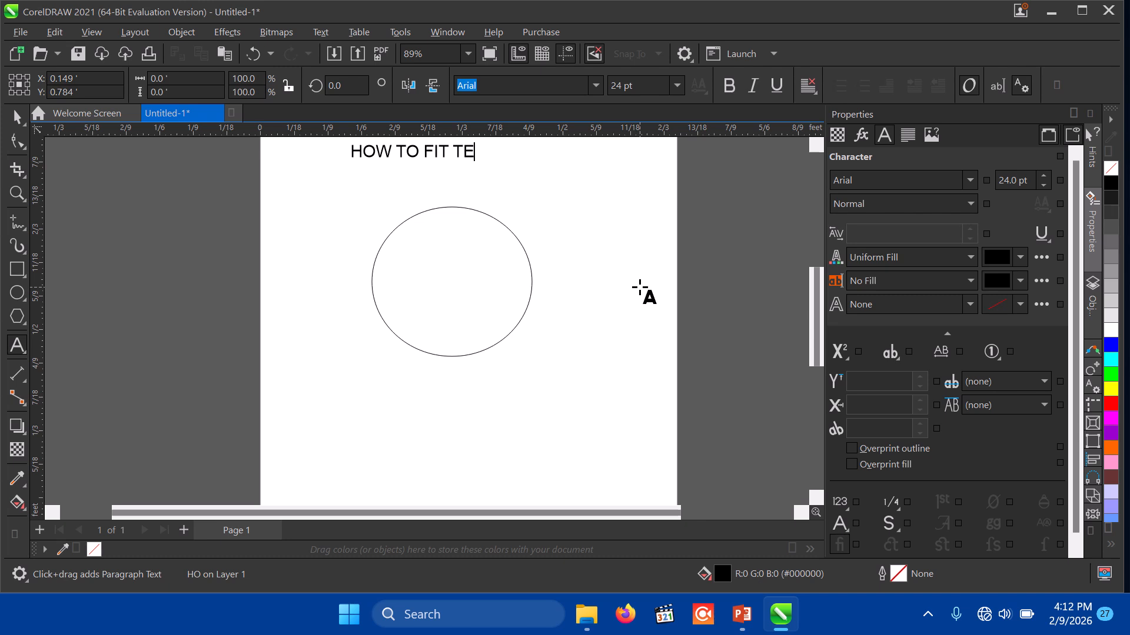
pyautogui.write('XT TO PATH')
pyautogui.press('Escape')
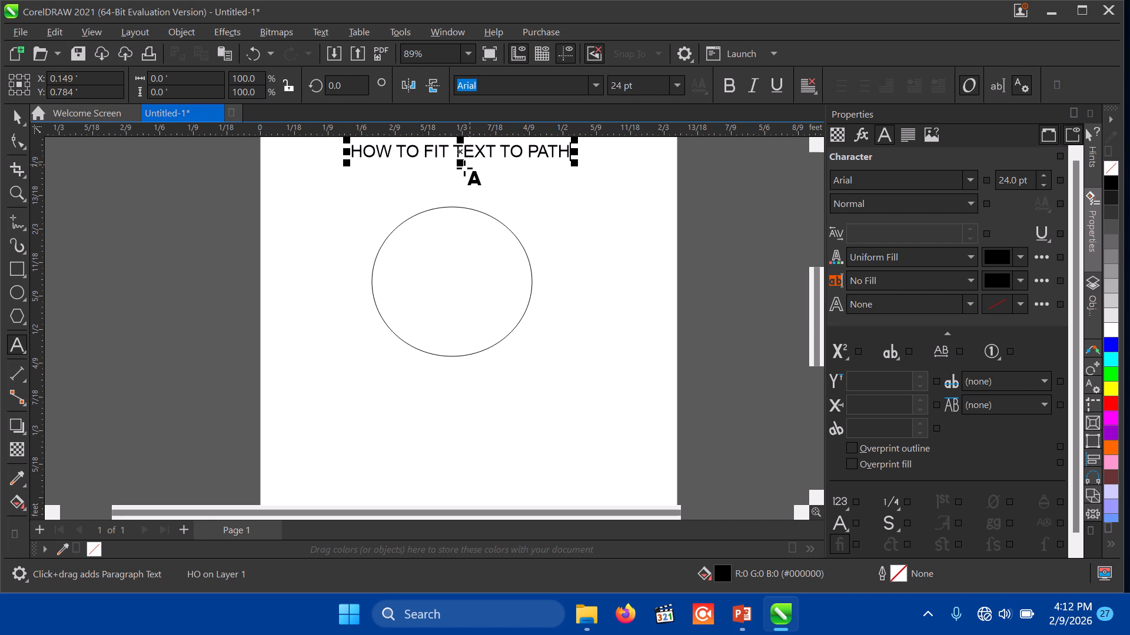
pyautogui.moveTo(460, 152); pyautogui.dragTo(457, 169)
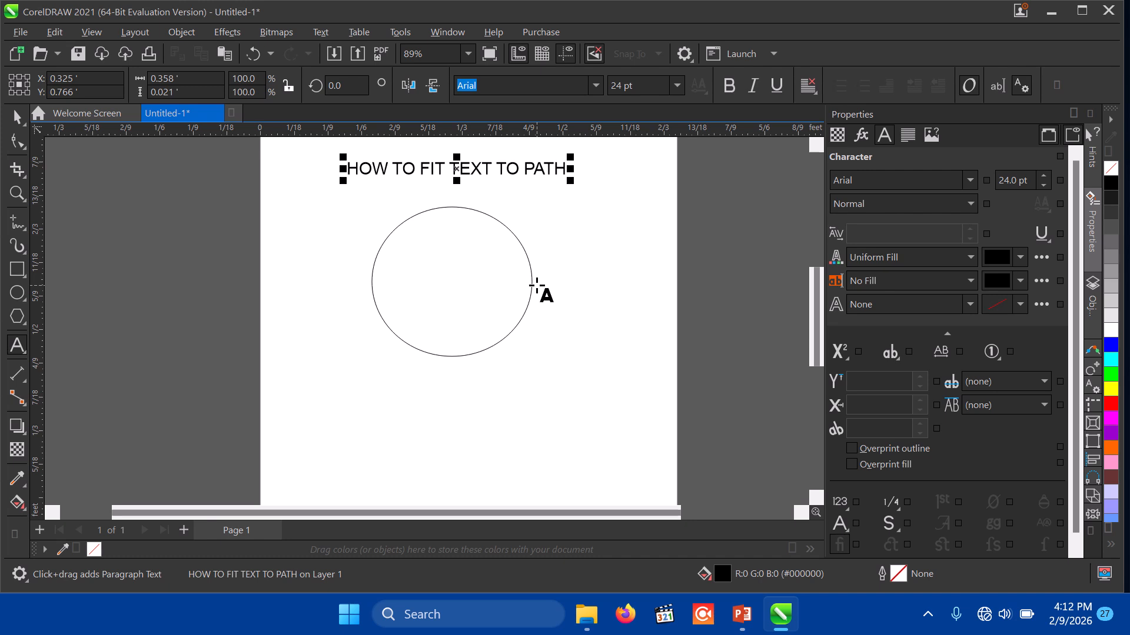
# Fit the text to the ellipse's path so it curves over the upper edge
pyautogui.rightClick(426, 162)
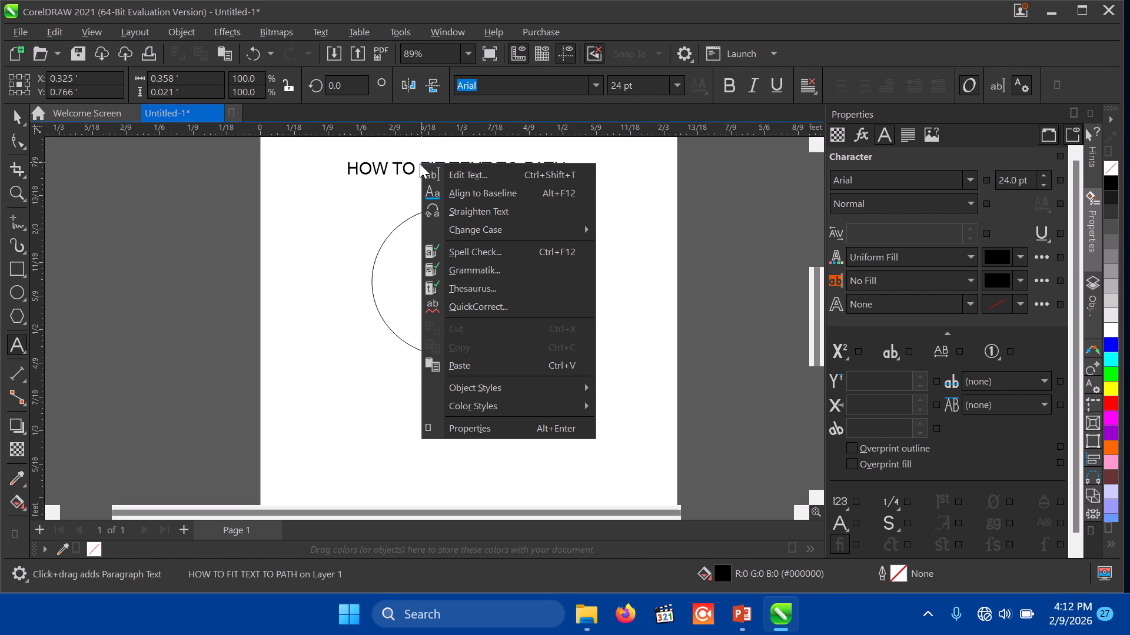
pyautogui.click(415, 170)
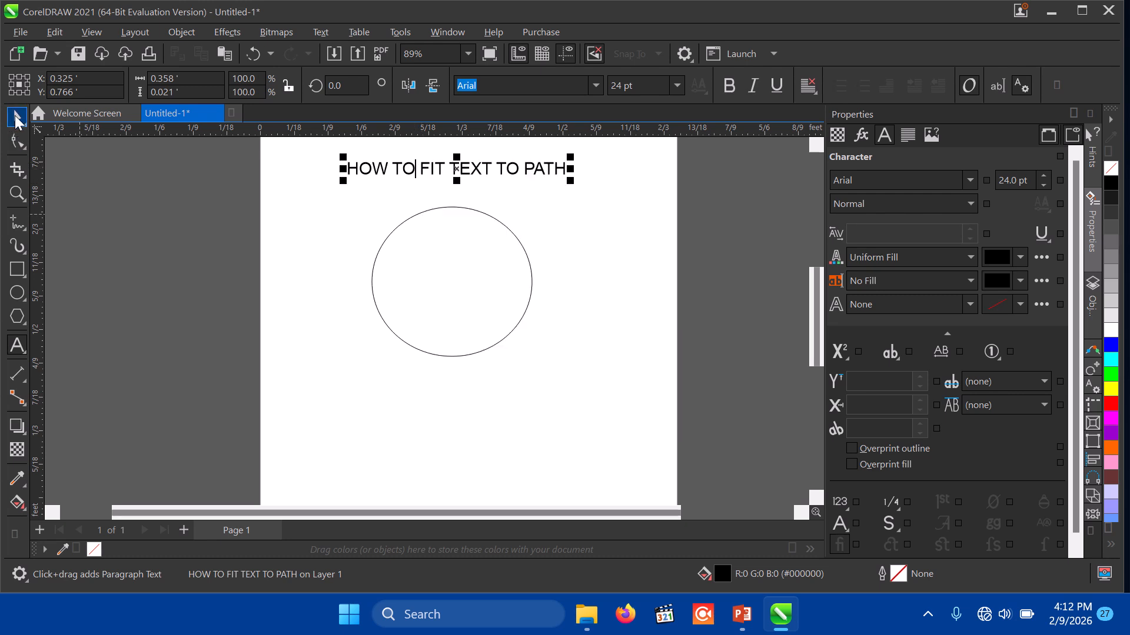
pyautogui.click(16, 118)
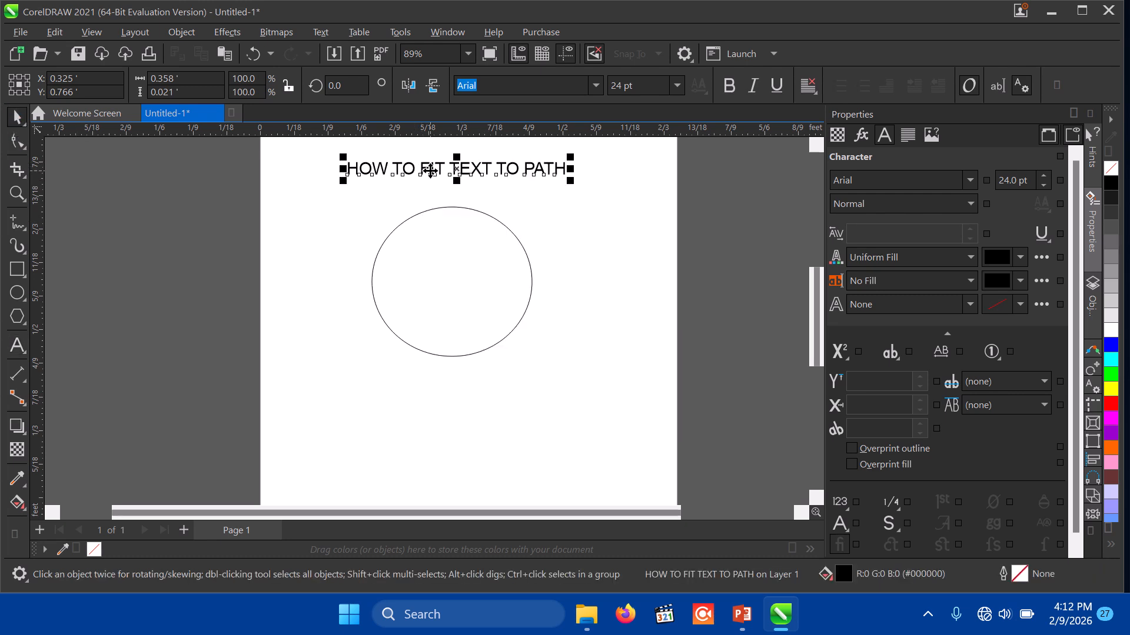
pyautogui.click(322, 31)
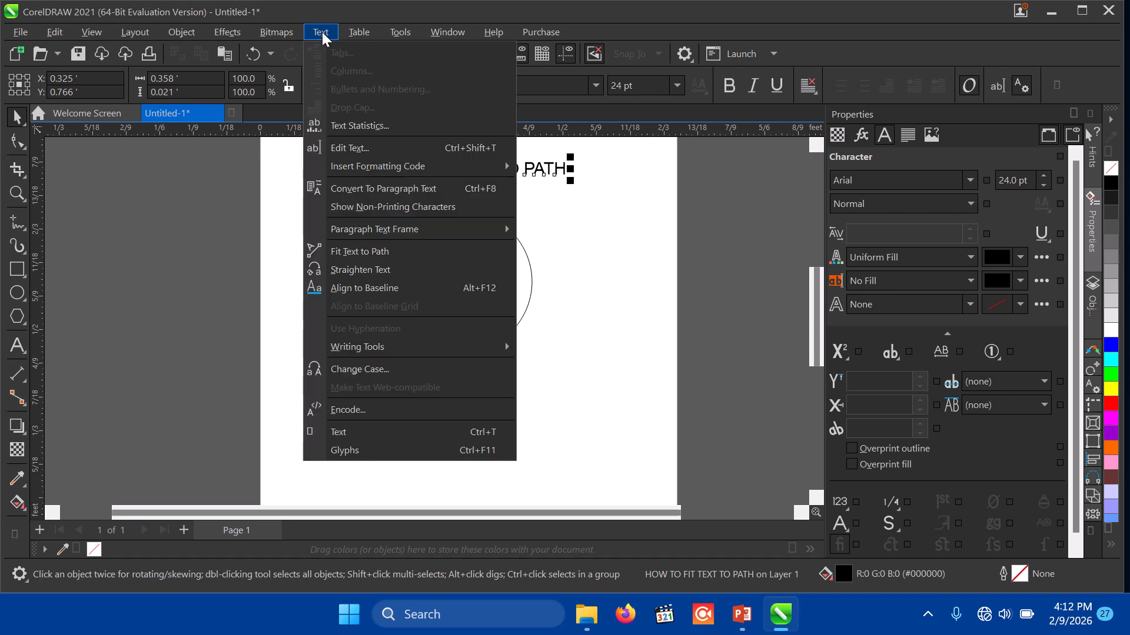
pyautogui.click(374, 259)
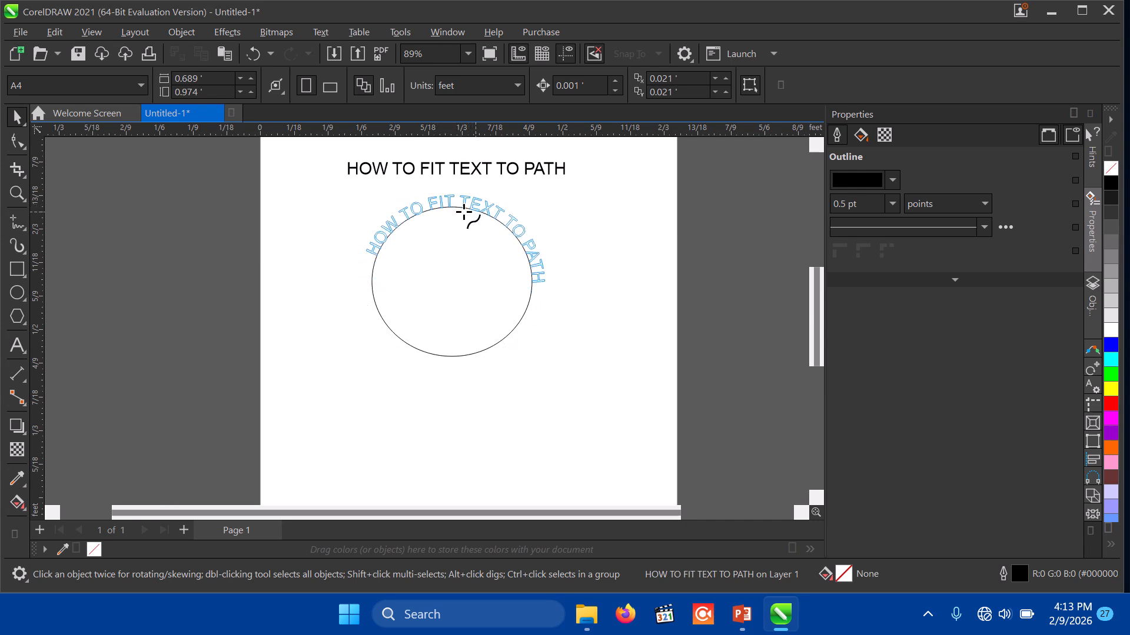
pyautogui.click(464, 212)
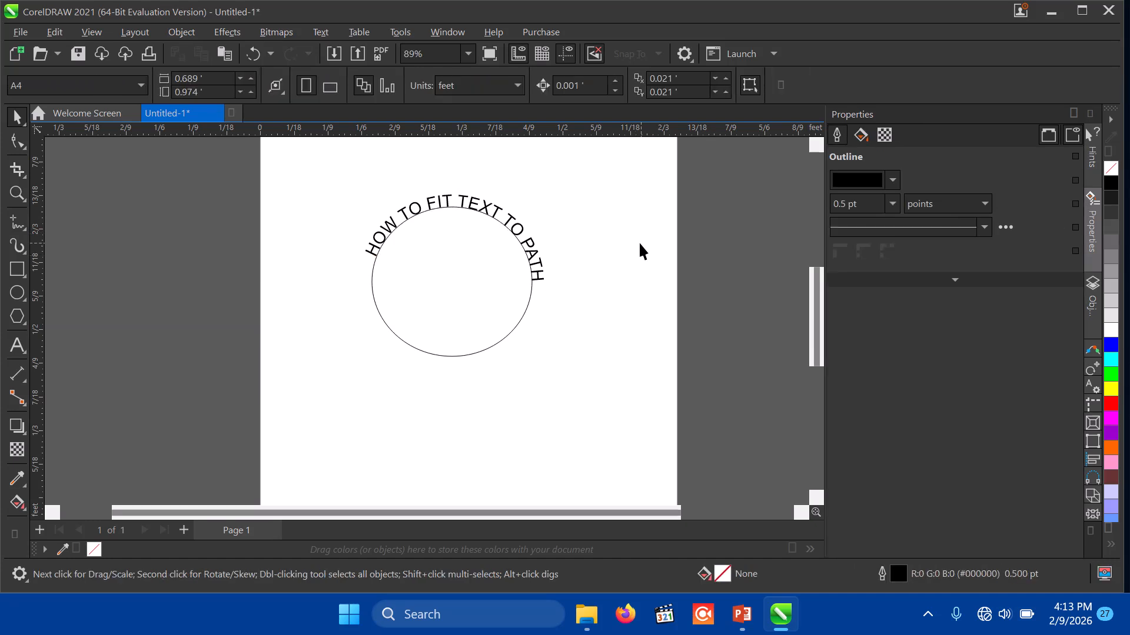
# Make all of the curved text on the ellipse bold
pyautogui.doubleClick(429, 202)
pyautogui.hotkey('ctrl', 'a')
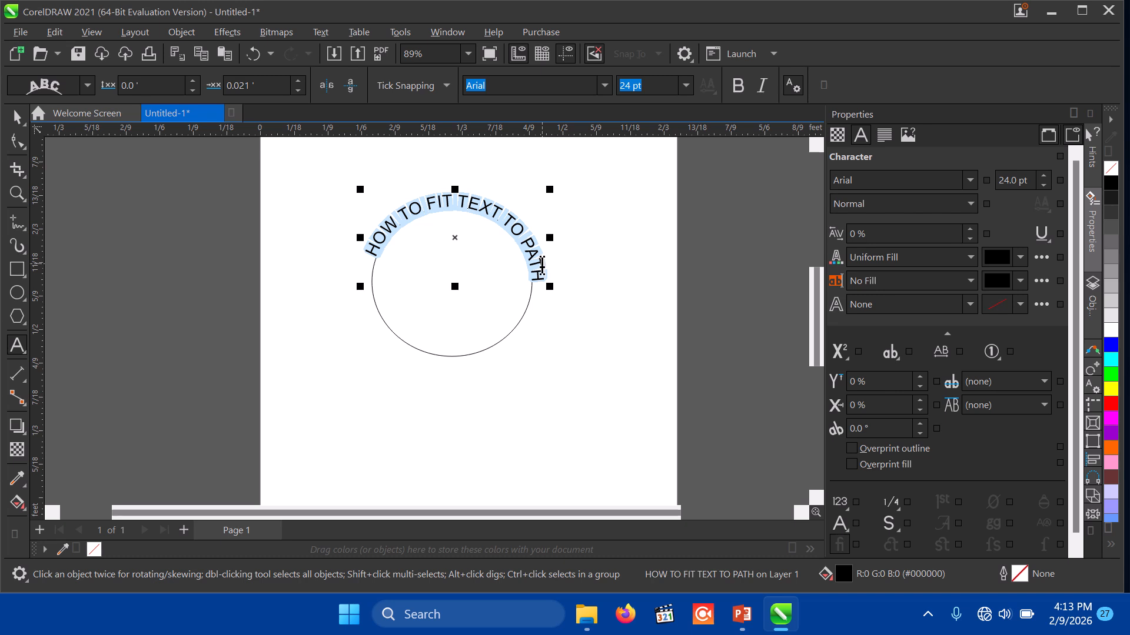
pyautogui.click(736, 91)
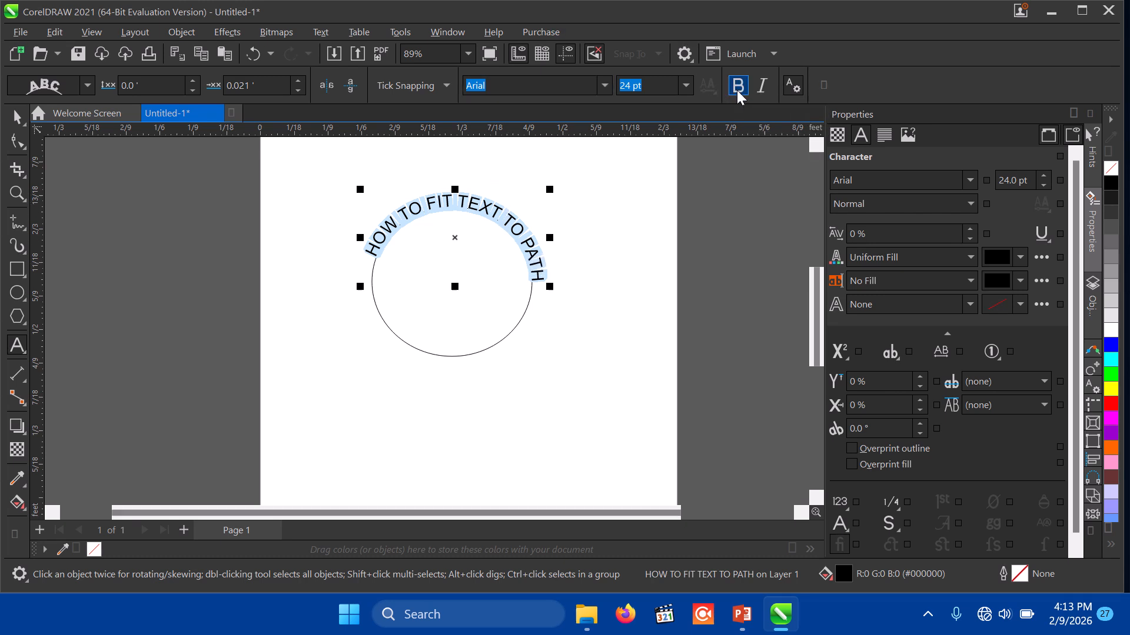
pyautogui.click(505, 219)
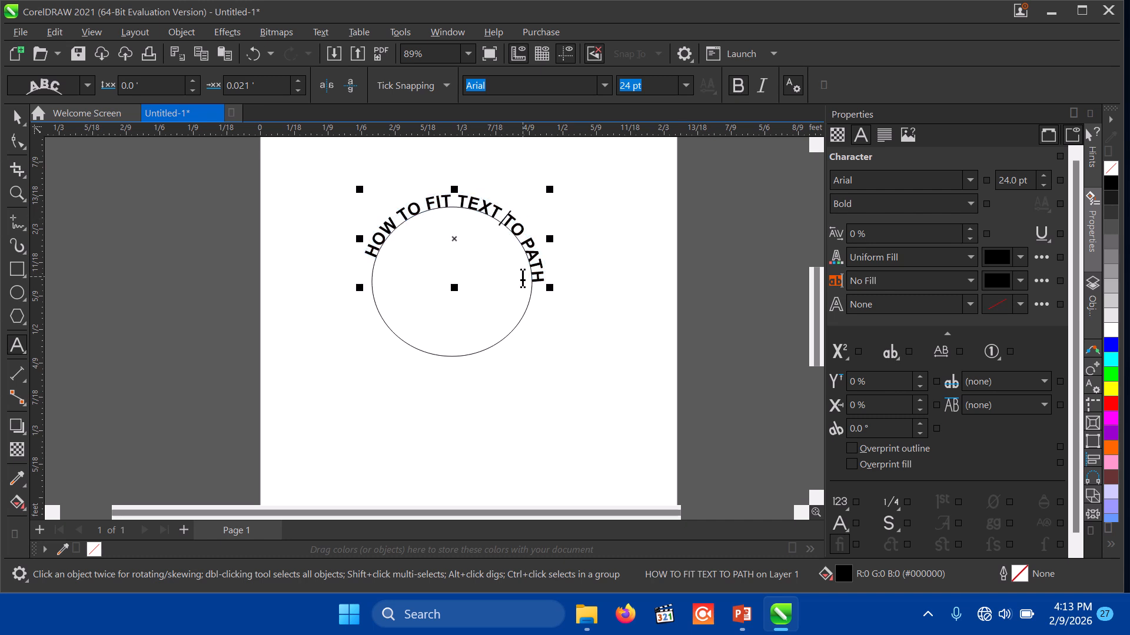
# Change the curved text's wording to "HOW TO FIT TEXT TO A CIRCLE"
pyautogui.click(522, 278)
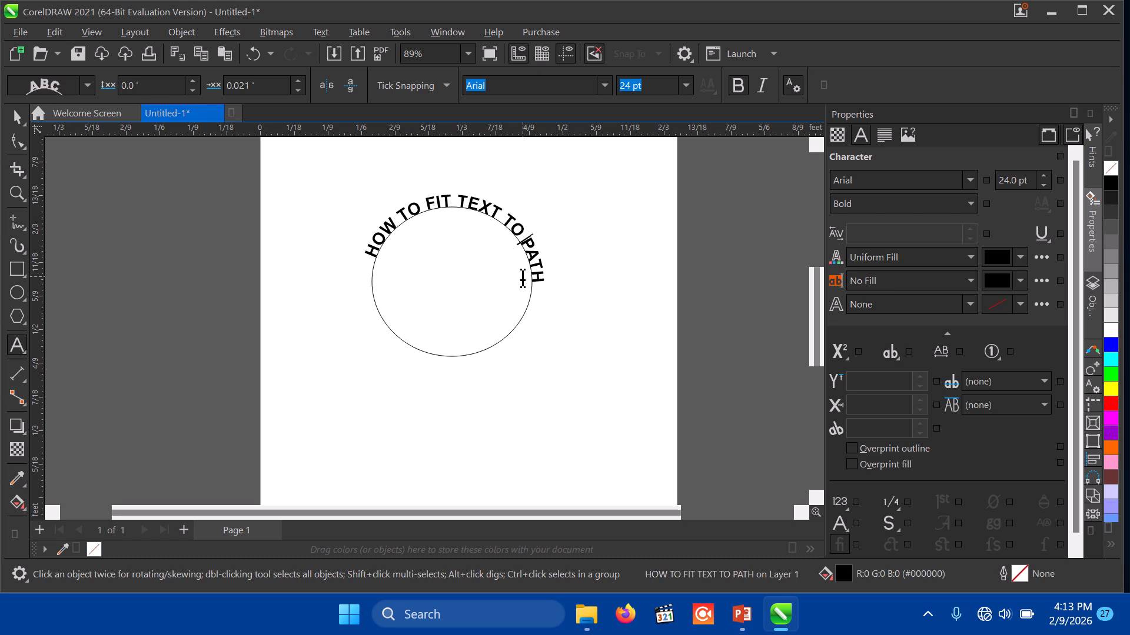
pyautogui.write('A C')
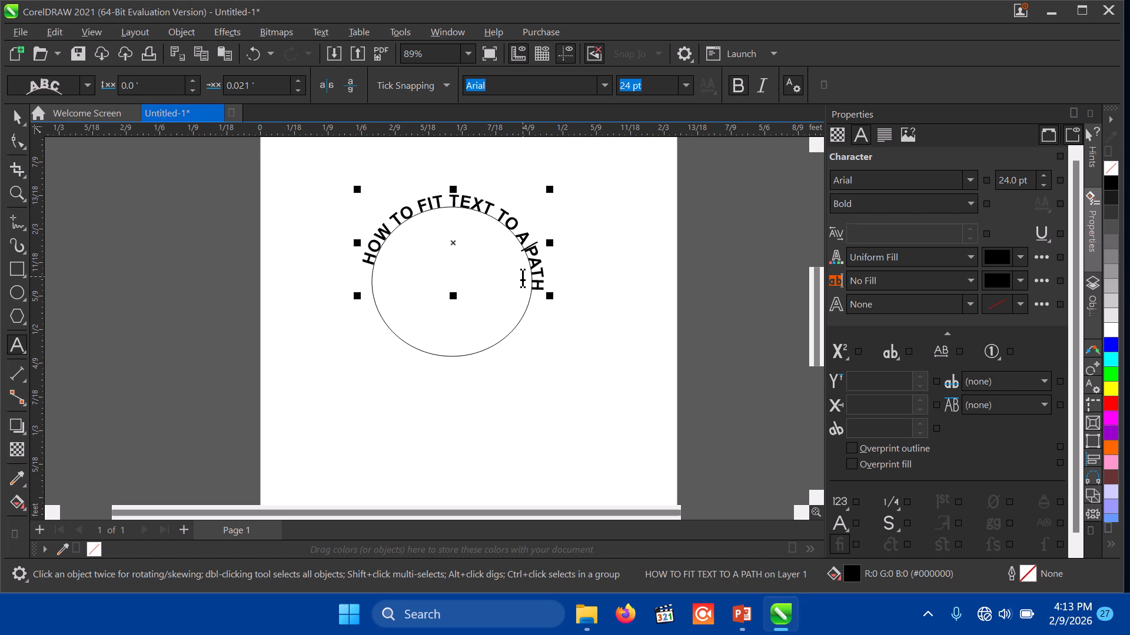
pyautogui.write('IRCLE')
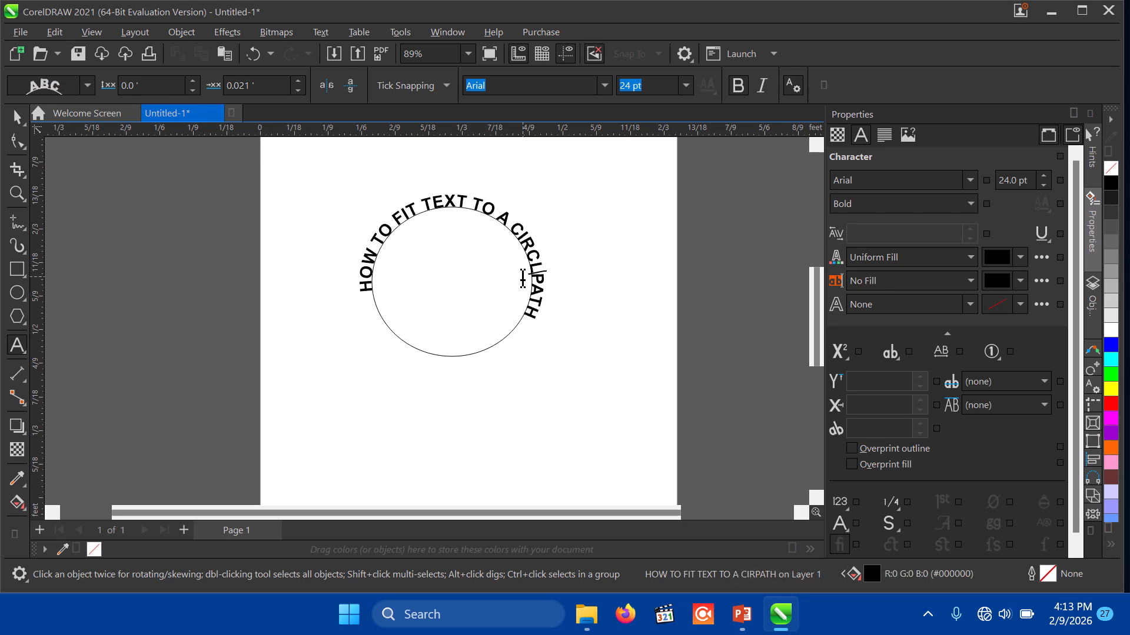
pyautogui.press('Delete')
pyautogui.press('Delete')
pyautogui.press('Delete')
pyautogui.press('Delete')
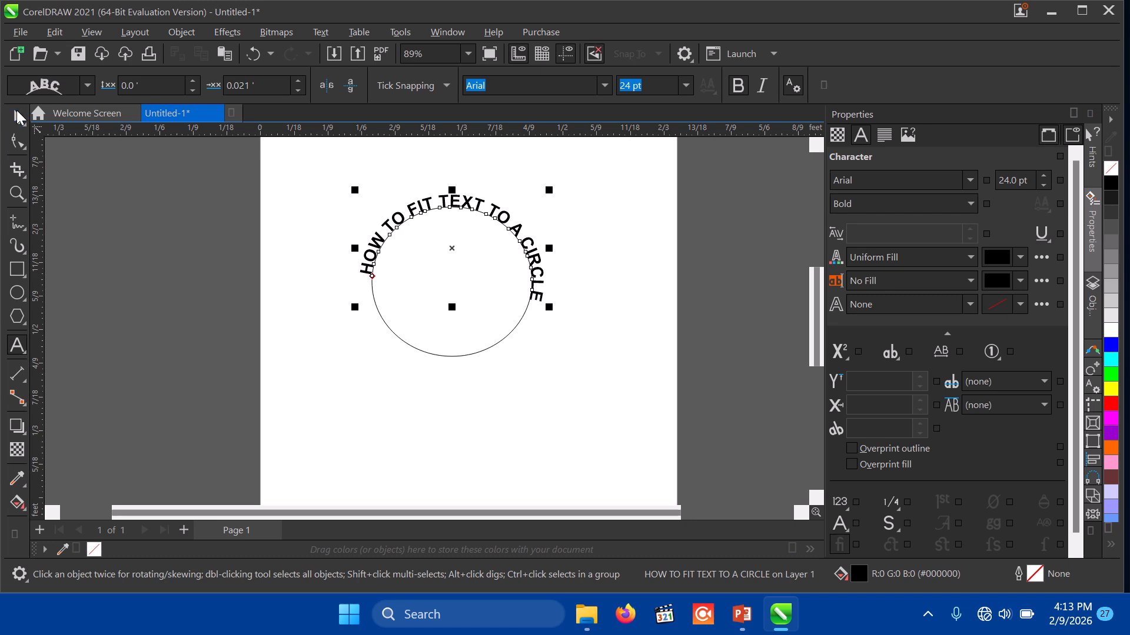
# Delete the curved text and keep only the ellipse
pyautogui.click(17, 118)
pyautogui.press('Delete')
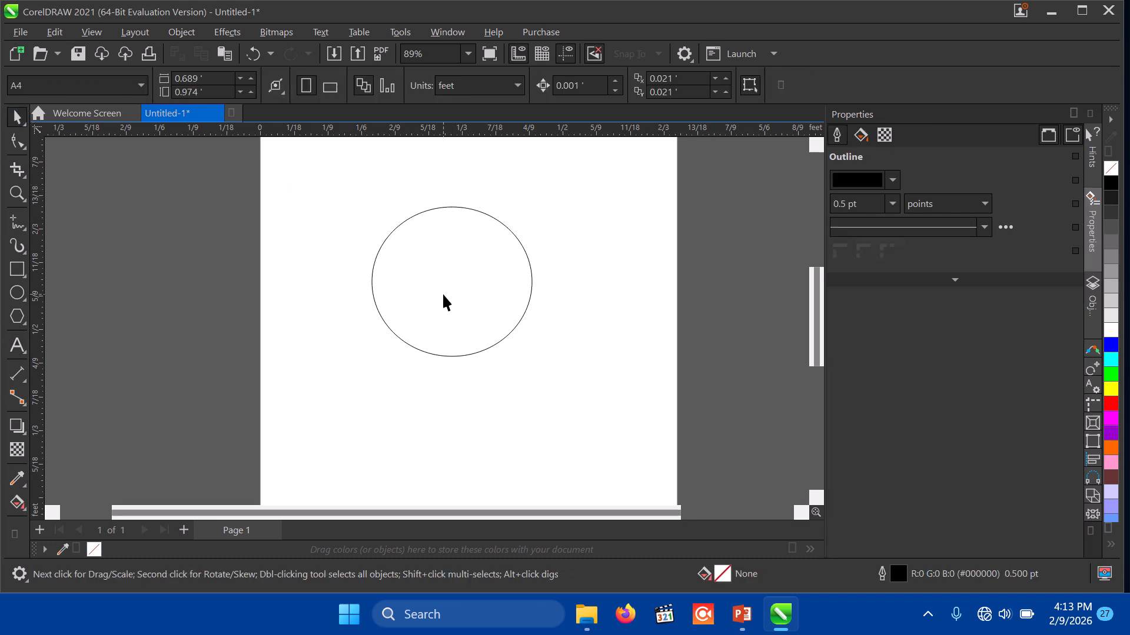
pyautogui.click(443, 292)
pyautogui.click(313, 268)
# Add the artistic text "HOW TO FIT TEXT TO PATH" just above the ellipse
pyautogui.click(17, 346)
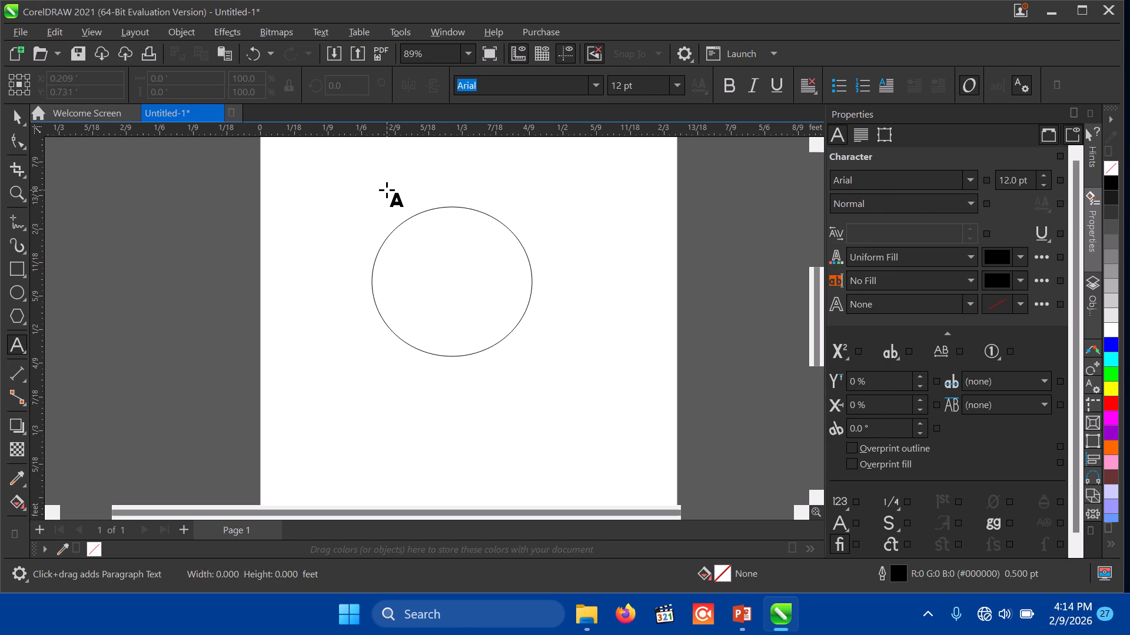
pyautogui.click(387, 191)
pyautogui.write('H')
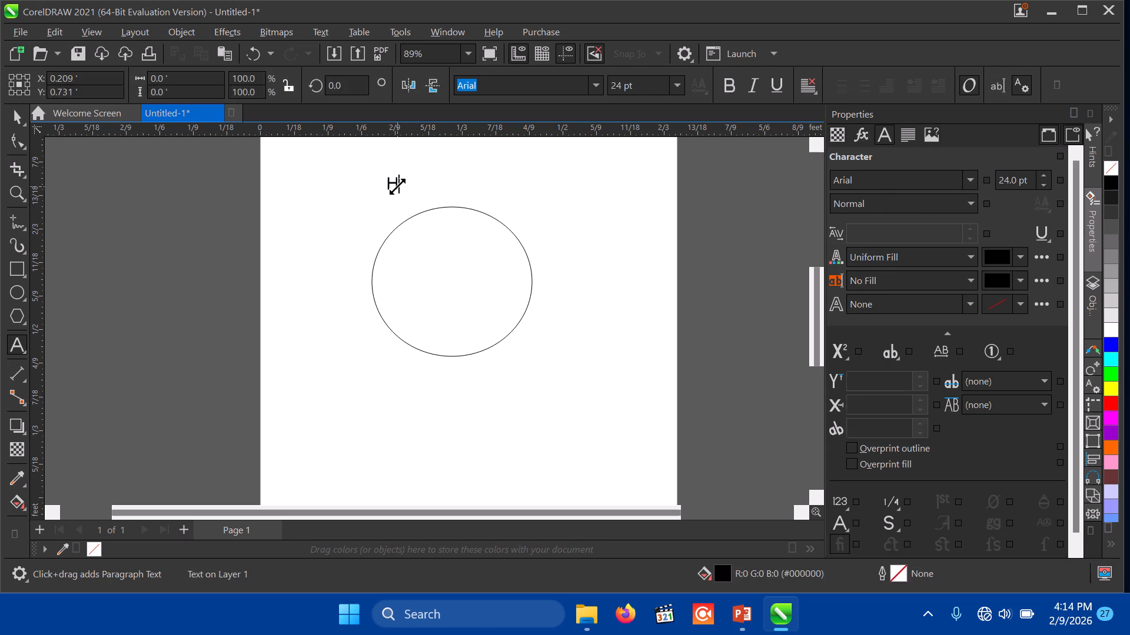
pyautogui.write('OW TO FIT ')
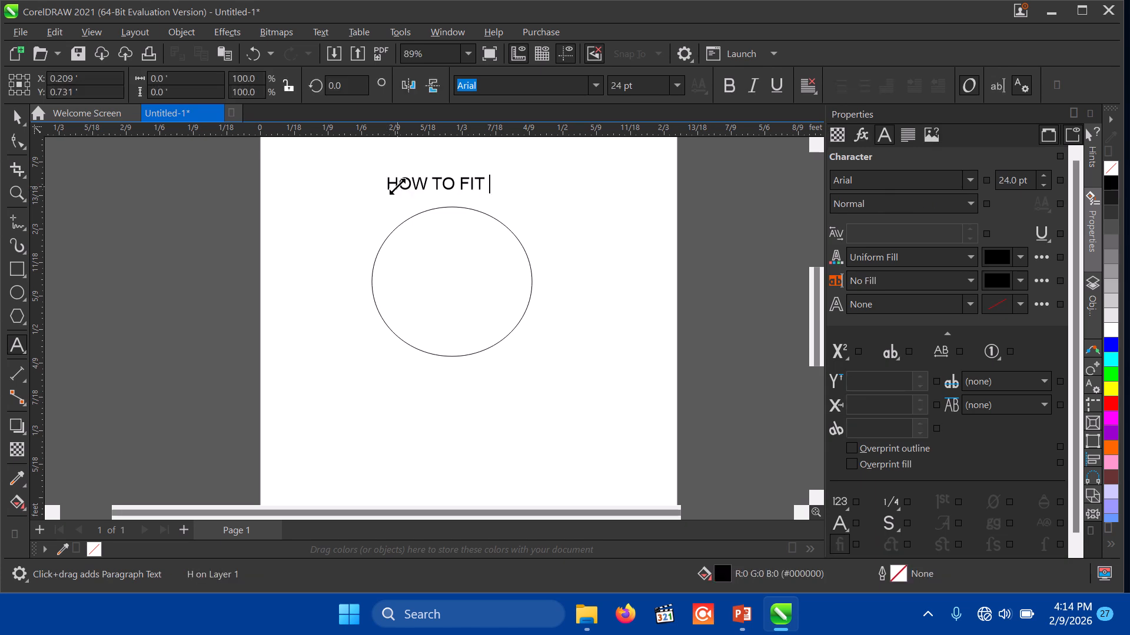
pyautogui.write('TYREC')
pyautogui.press('BackSpace')
pyautogui.press('BackSpace')
pyautogui.press('BackSpace')
pyautogui.press('BackSpace')
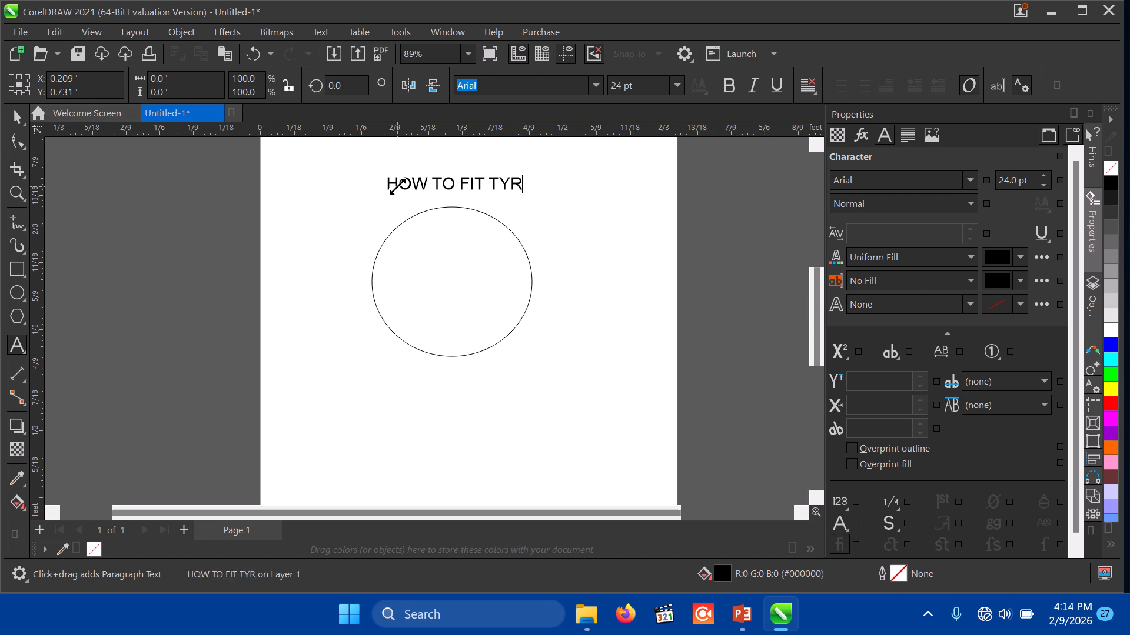
pyautogui.write('EXT TO PATH')
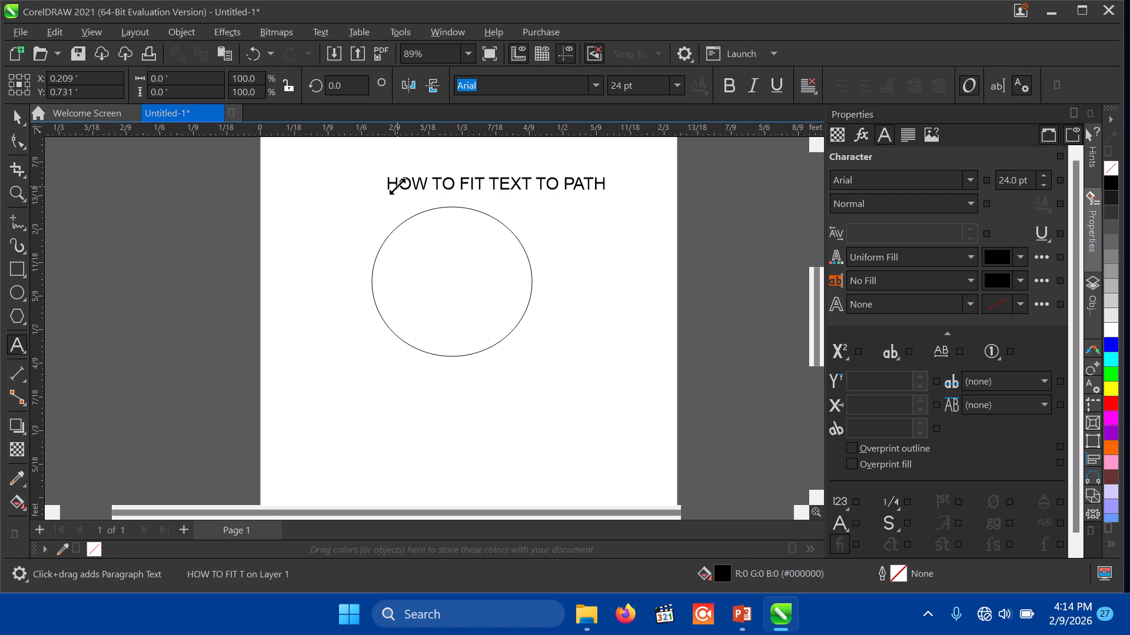
# Make the new text bold and fit it to the upper edge of the ellipse's path
pyautogui.click(17, 117)
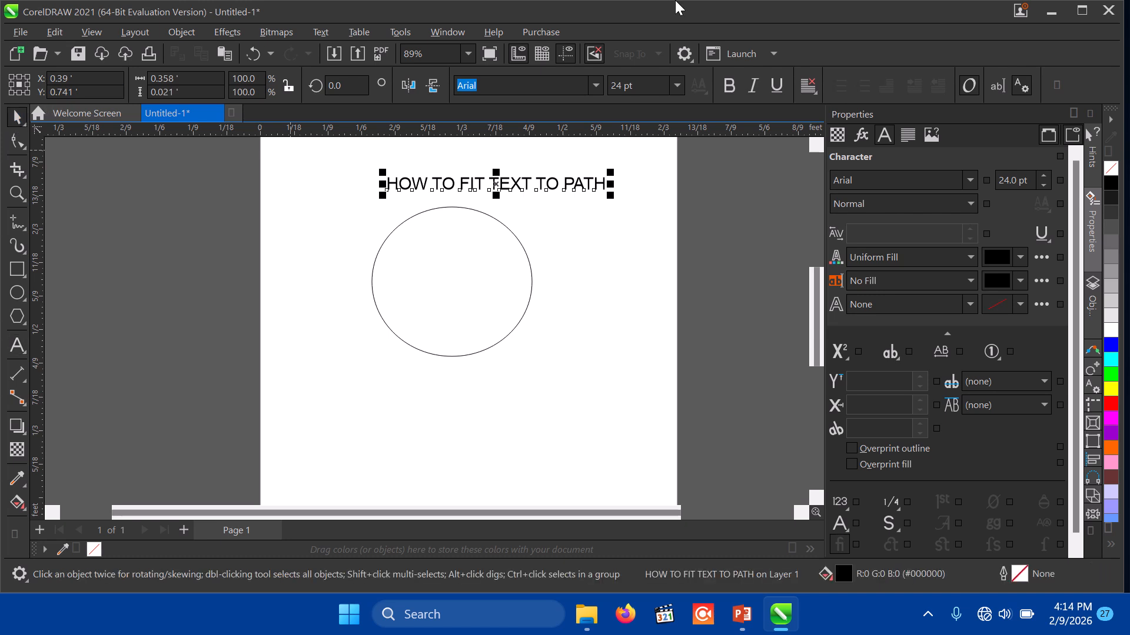
pyautogui.click(730, 89)
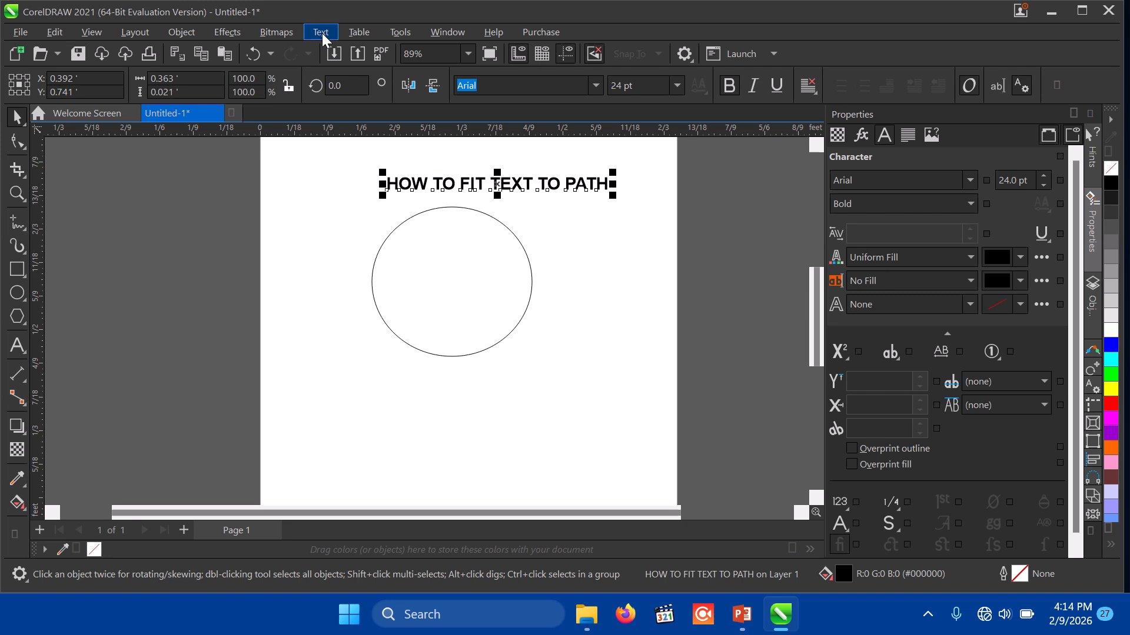
pyautogui.click(321, 33)
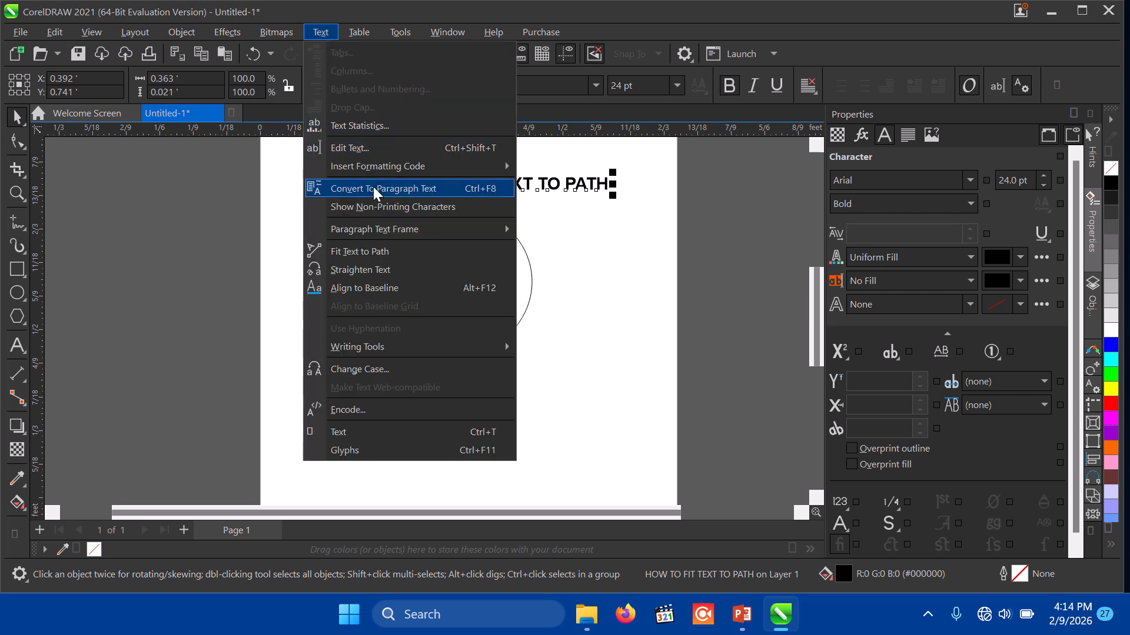
pyautogui.click(365, 252)
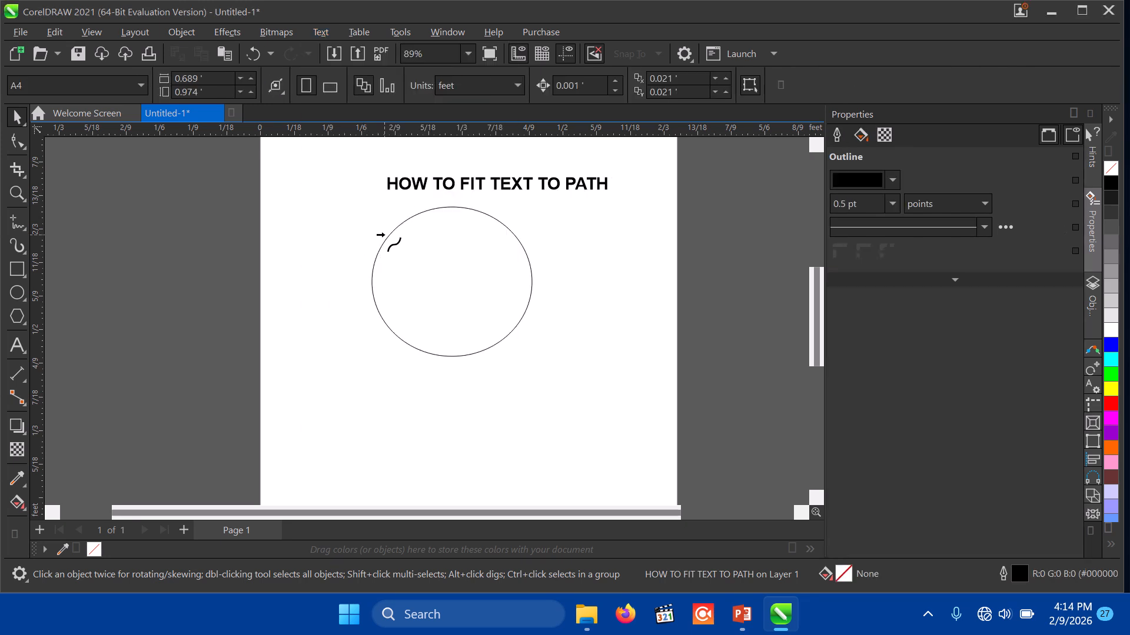
pyautogui.click(459, 208)
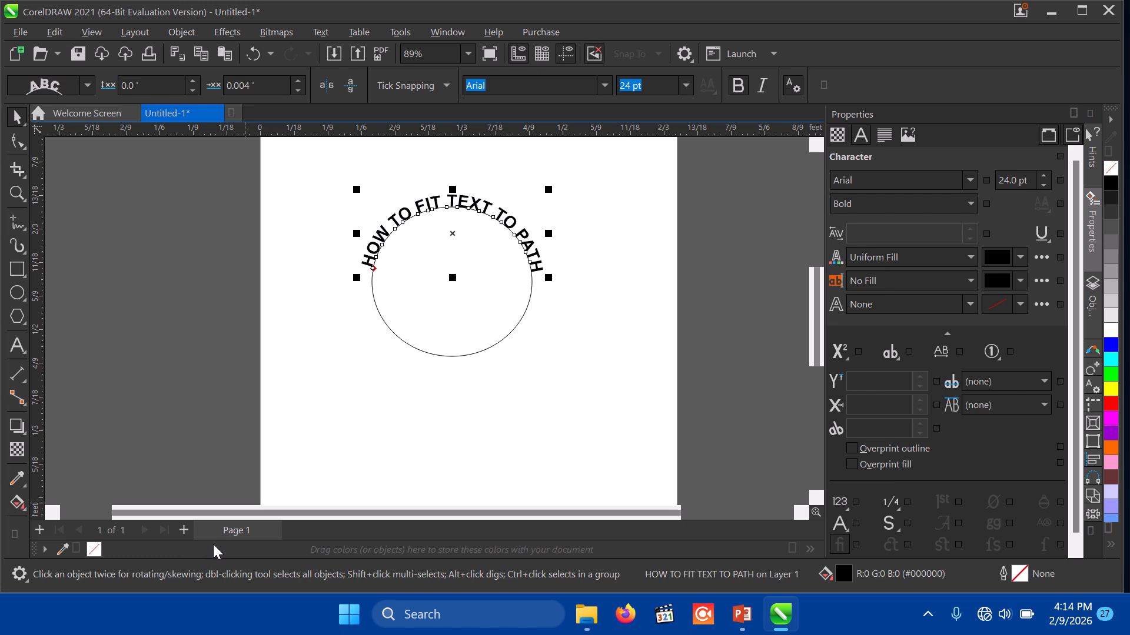
# Add two blank pages to the document, inserting the second one directly after Page 1
pyautogui.click(183, 531)
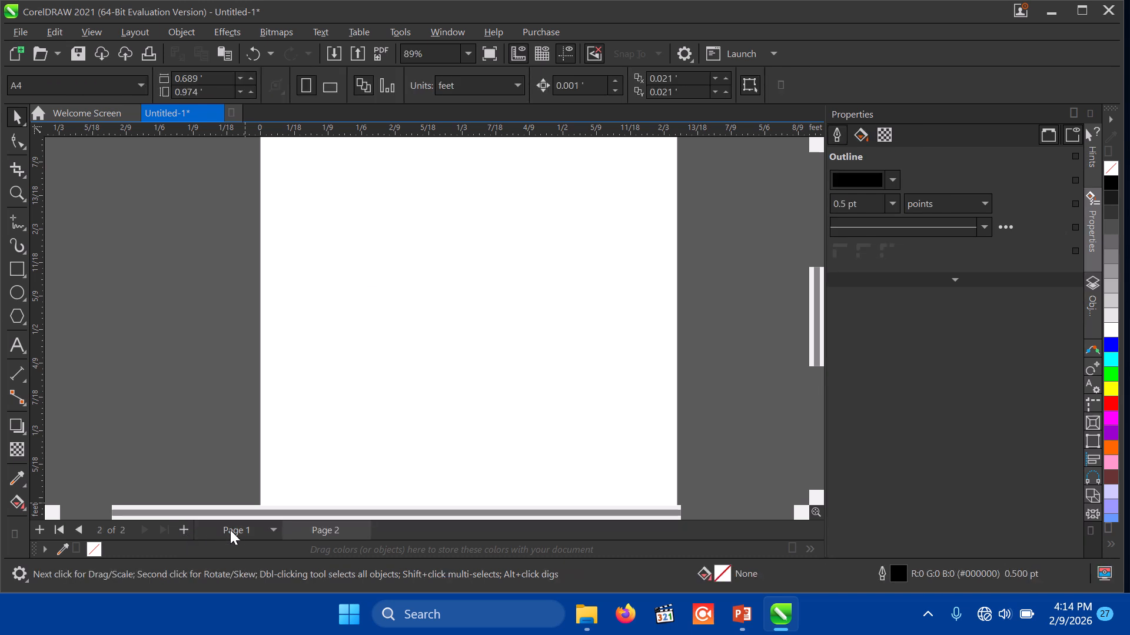
pyautogui.click(231, 531)
pyautogui.click(181, 529)
# Start importing a file, go to the Pictures folder and set the file type filter to All File Formats
pyautogui.click(17, 35)
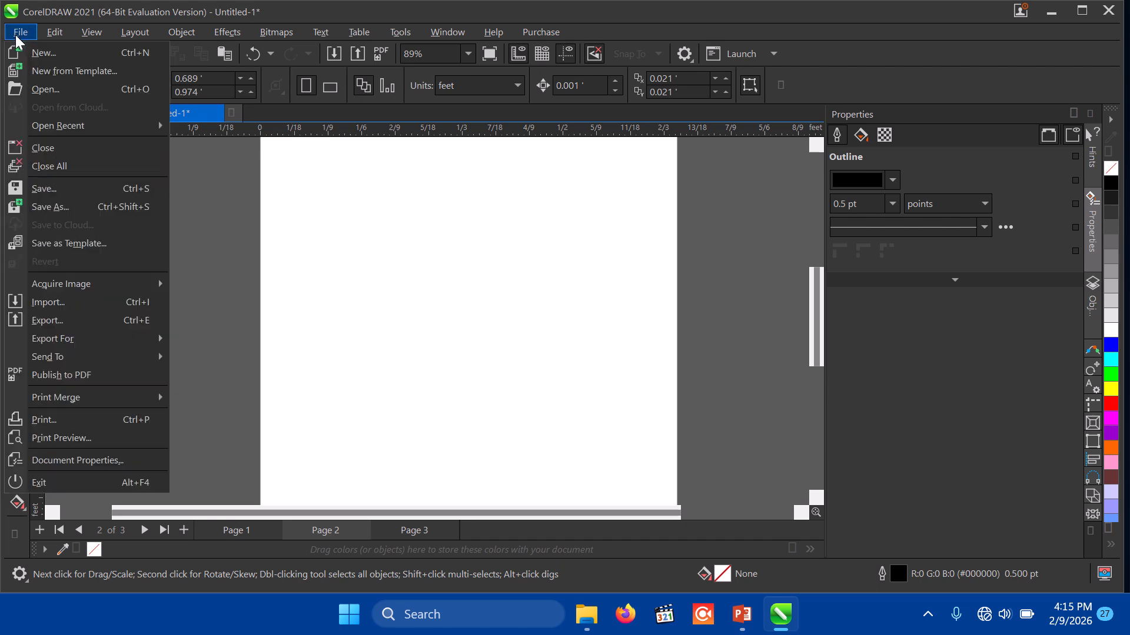
pyautogui.click(61, 303)
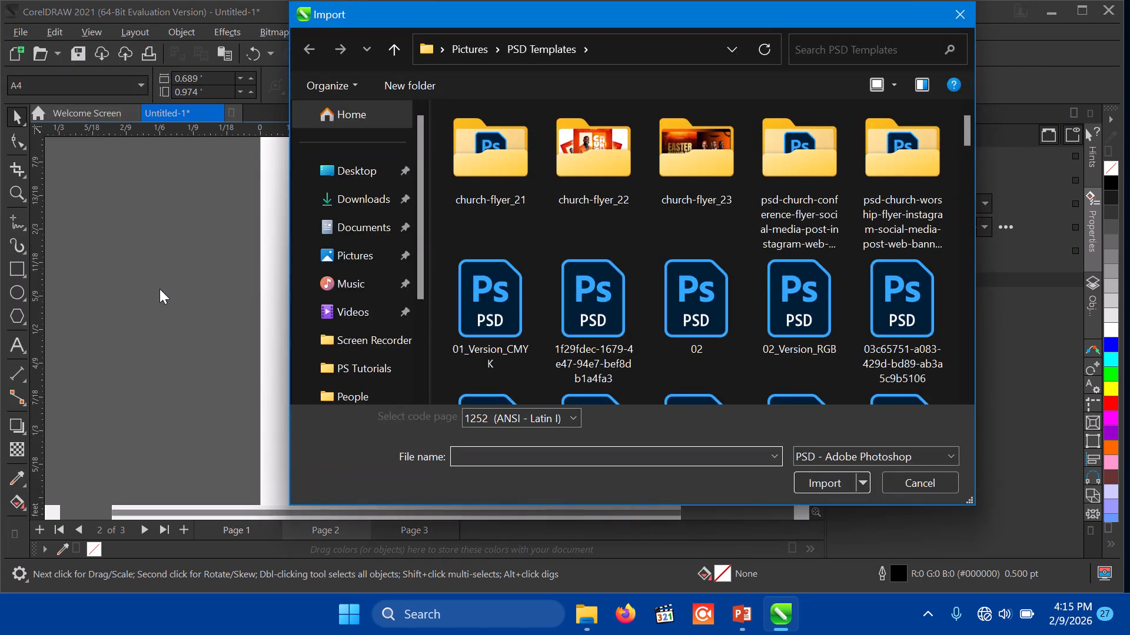
pyautogui.click(366, 263)
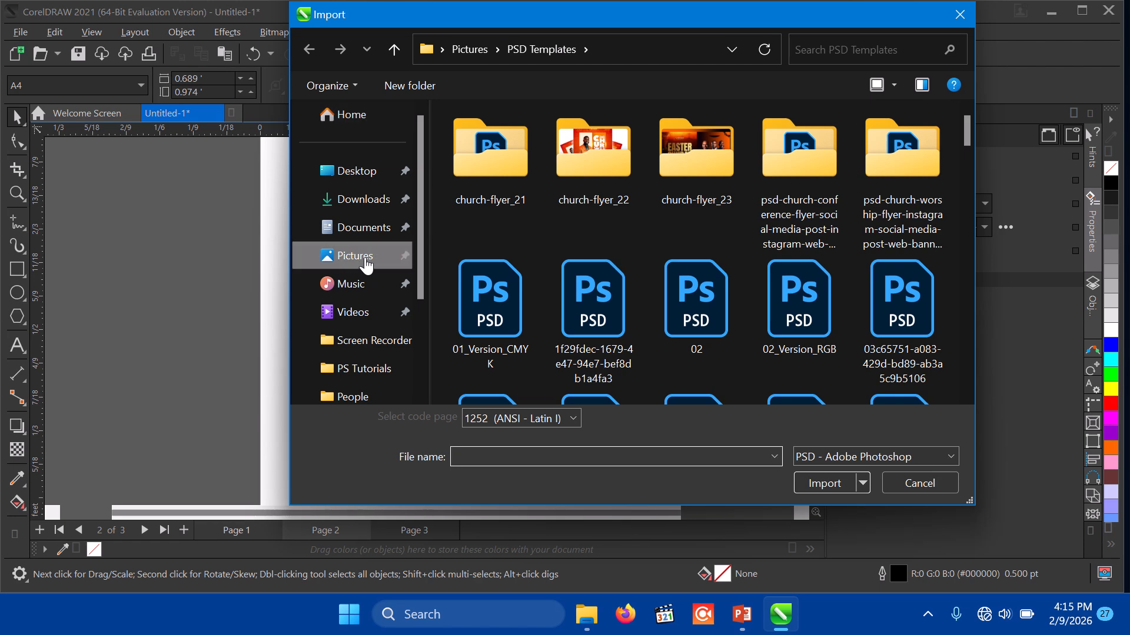
pyautogui.click(940, 458)
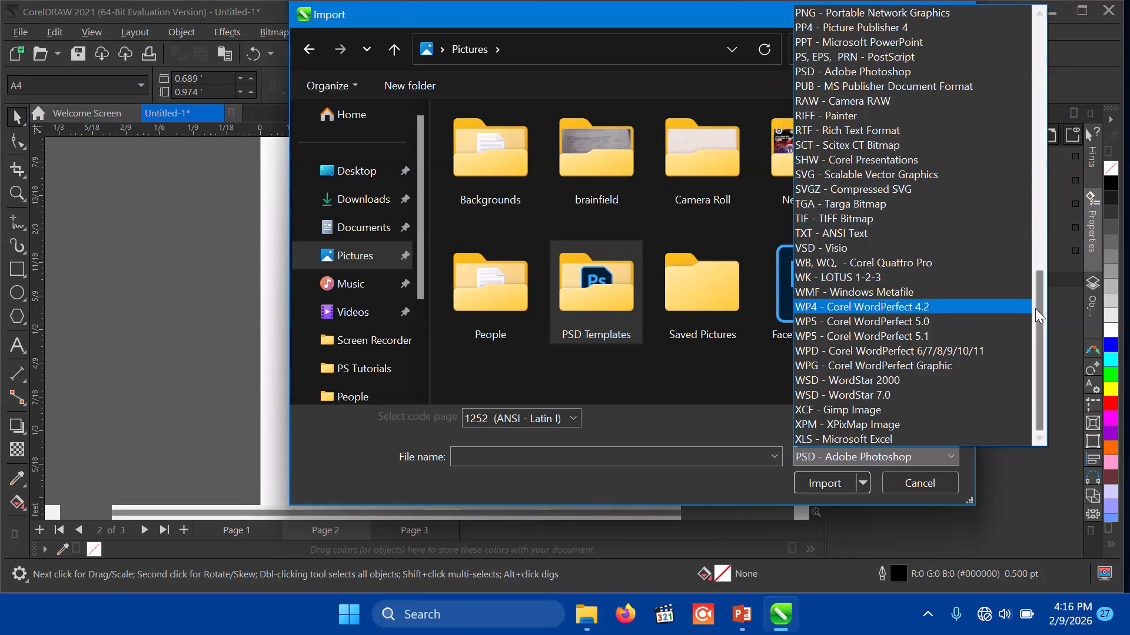
pyautogui.scroll(15, 1051, 310)
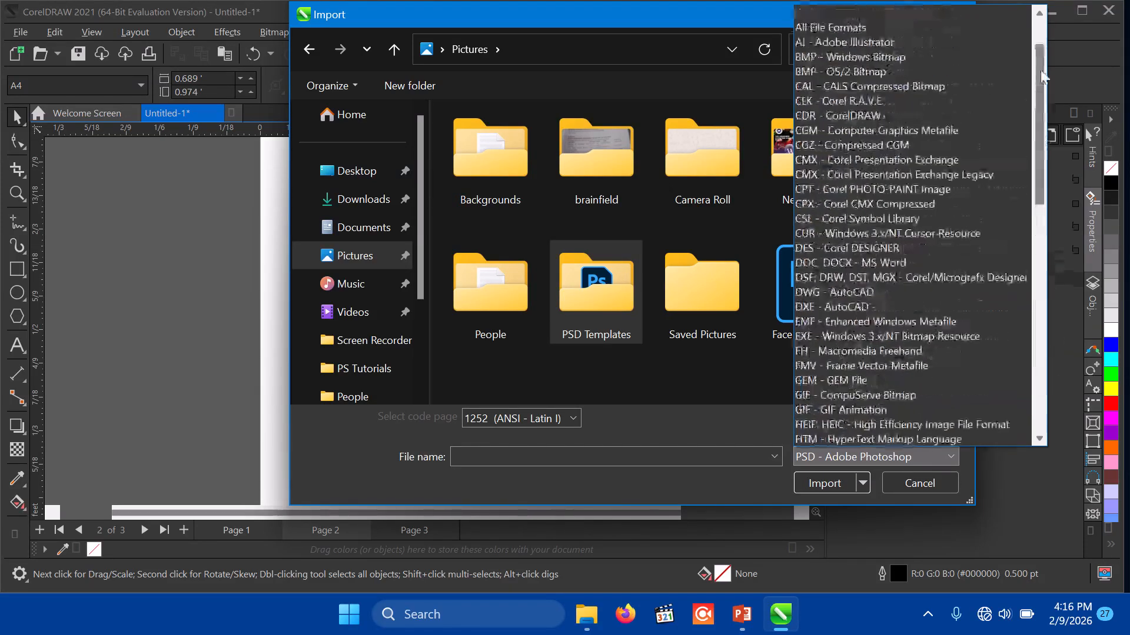
pyautogui.click(834, 101)
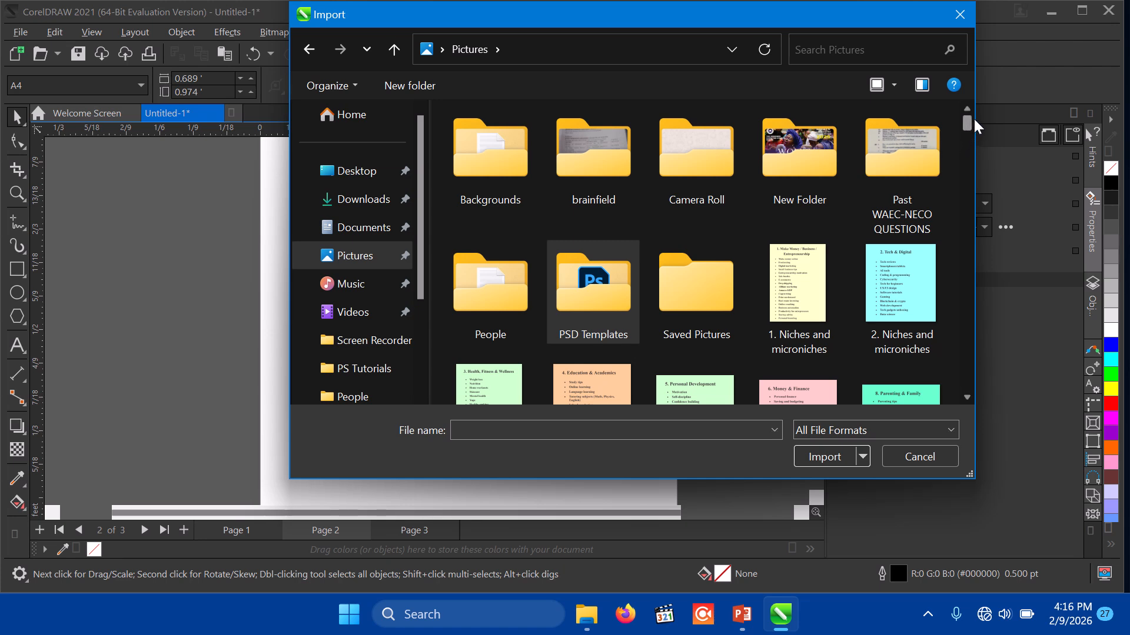
pyautogui.moveTo(964, 126)
pyautogui.mouseDown()
pyautogui.moveTo(958, 153)
pyautogui.moveTo(963, 111)
pyautogui.mouseUp()
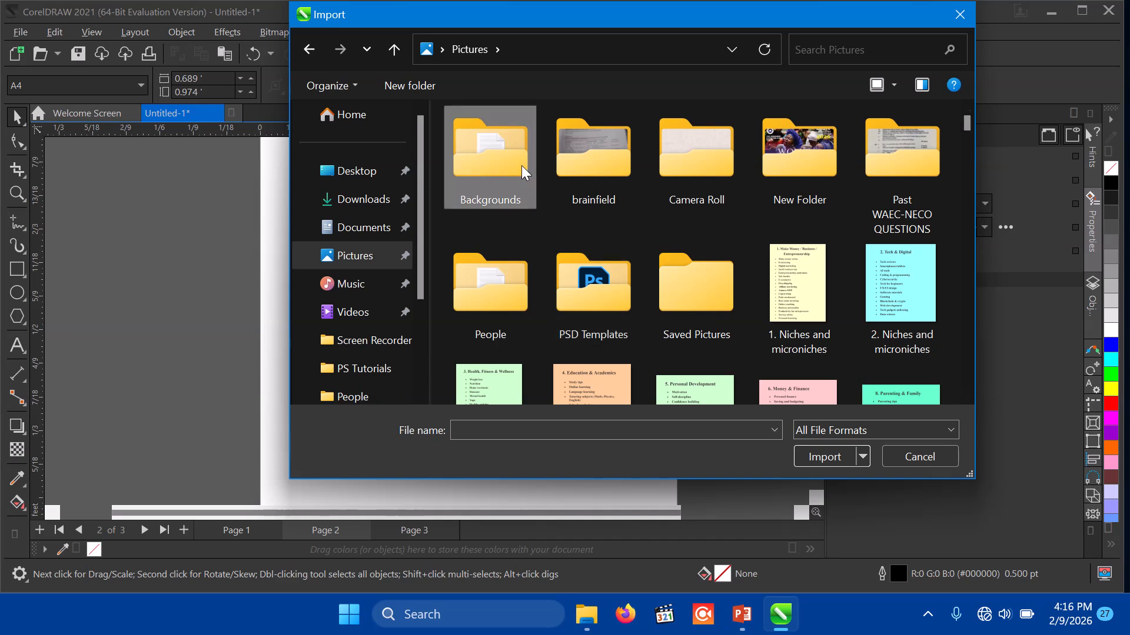
pyautogui.doubleClick(521, 165)
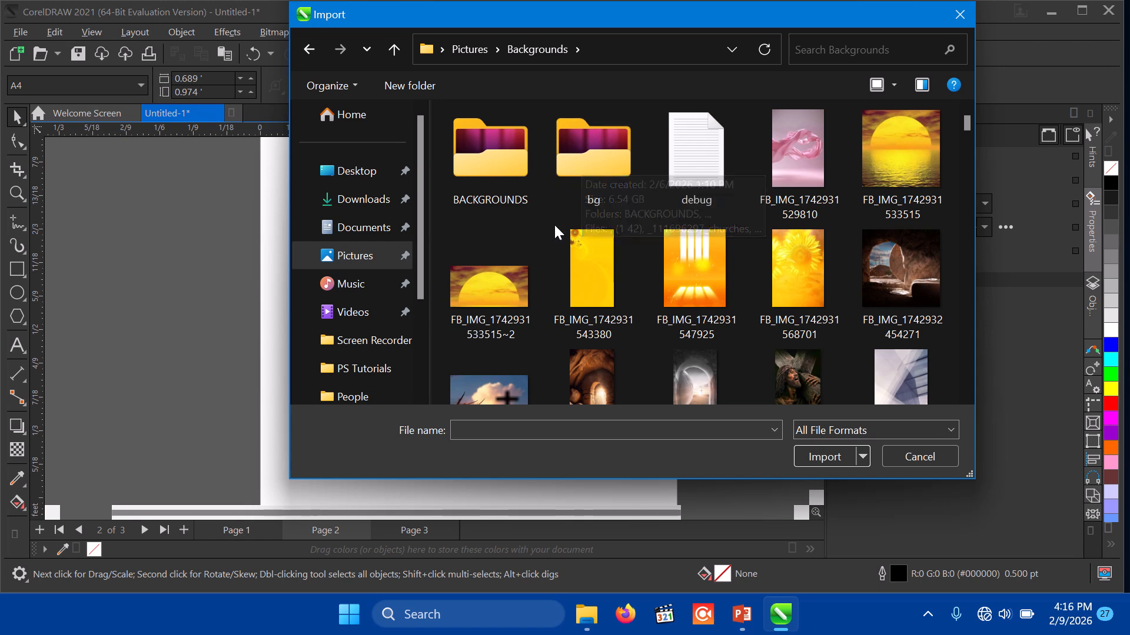
pyautogui.scroll(-5, 554, 224)
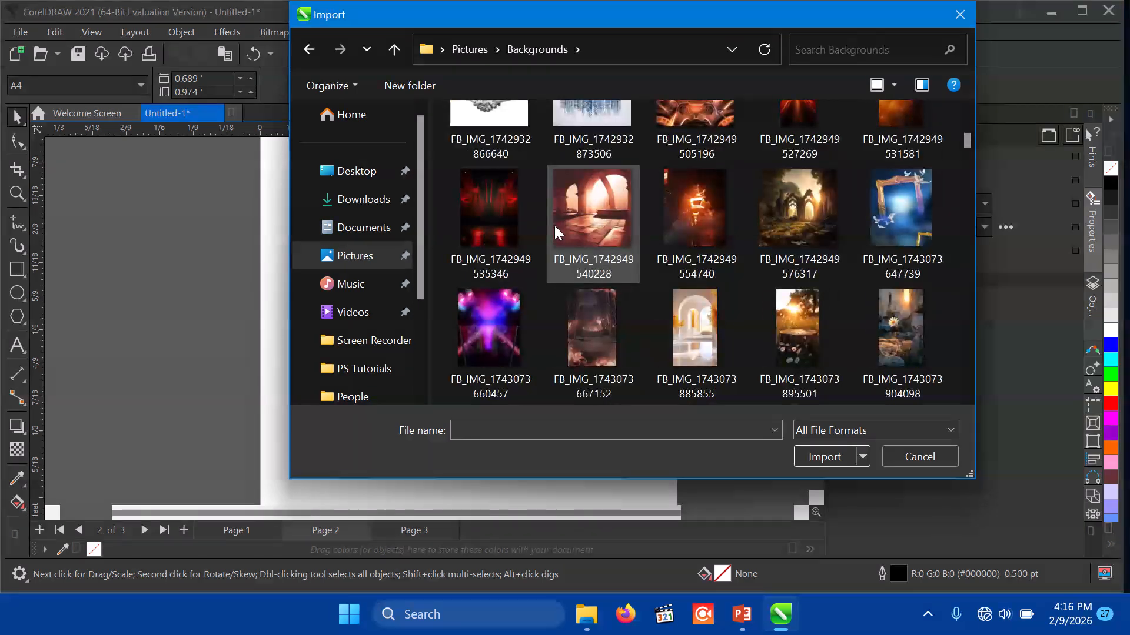
pyautogui.click(499, 227)
pyautogui.click(817, 454)
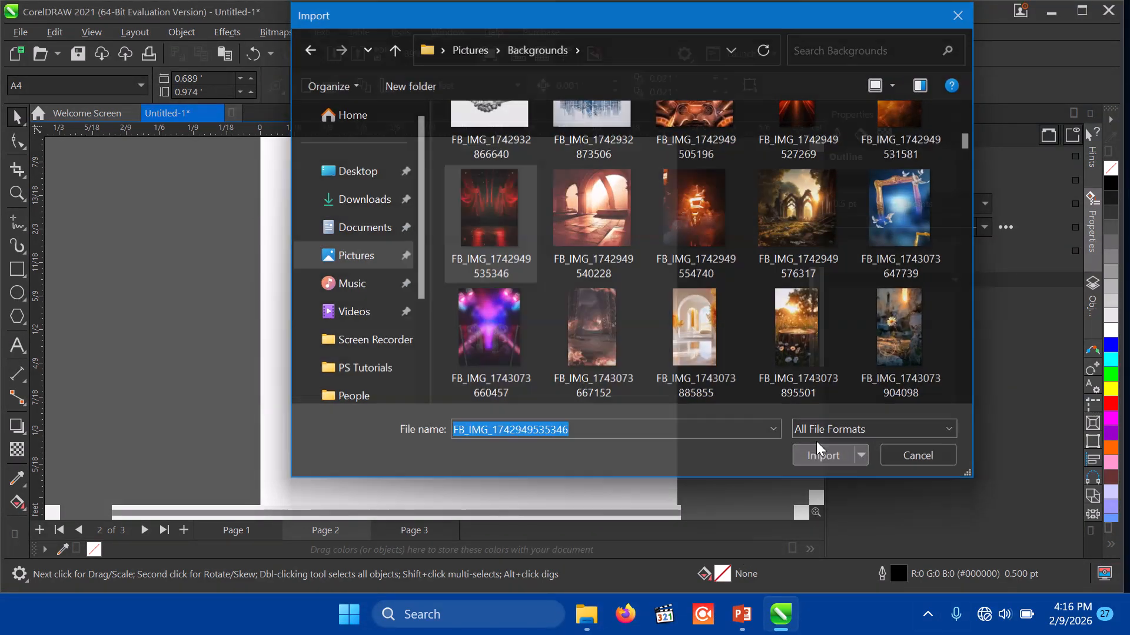
pyautogui.click(322, 170)
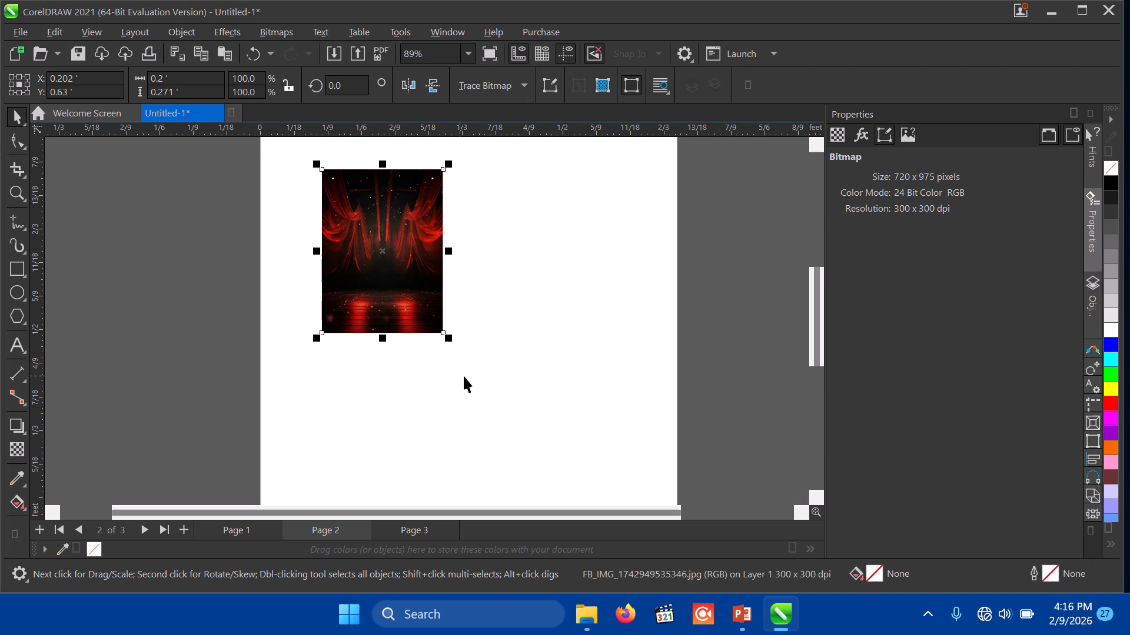
# Enlarge the red curtain image proportionally to about 0.522 by 0.706 ft so it fills most of the page
pyautogui.moveTo(452, 342); pyautogui.dragTo(606, 501)
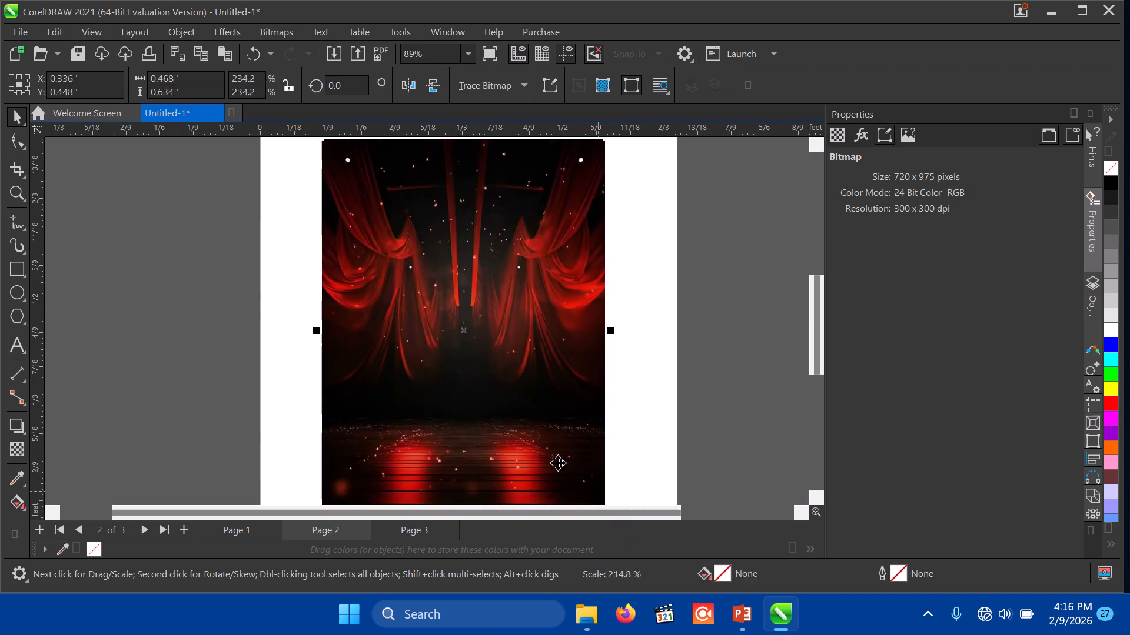
pyautogui.moveTo(815, 315); pyautogui.dragTo(824, 325)
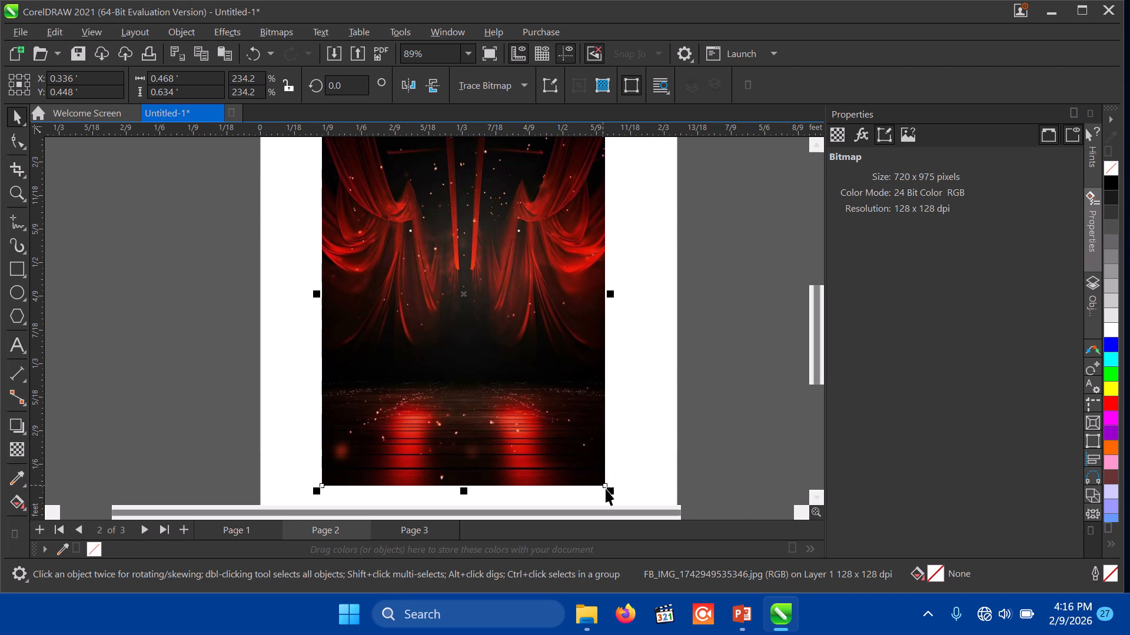
pyautogui.moveTo(610, 491); pyautogui.dragTo(593, 469)
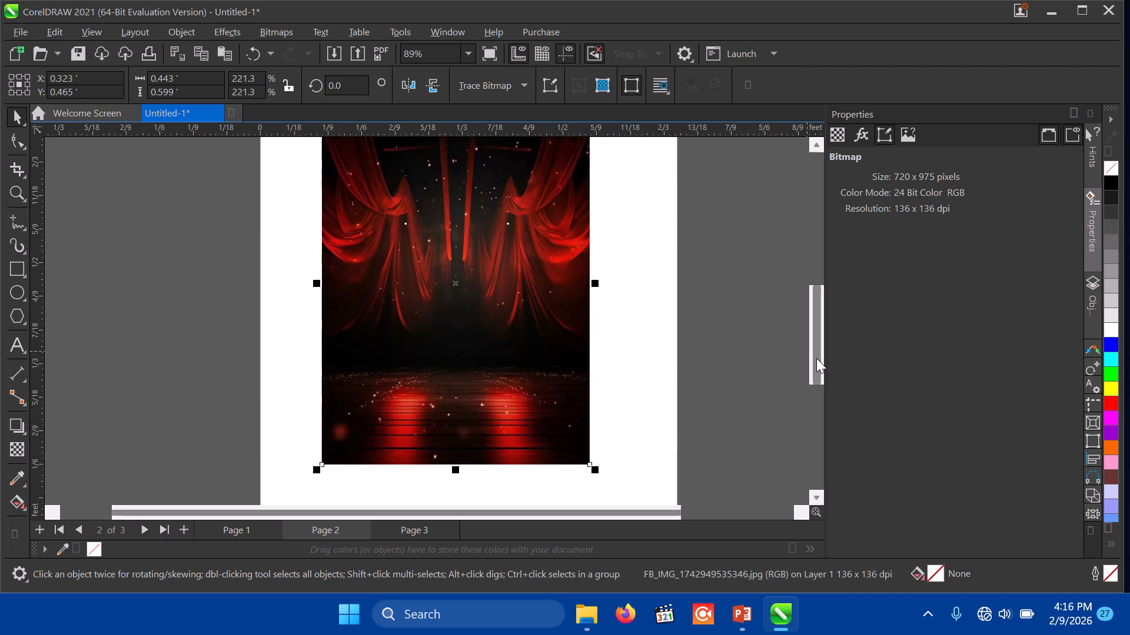
pyautogui.moveTo(817, 359); pyautogui.dragTo(796, 373)
pyautogui.moveTo(594, 420); pyautogui.dragTo(641, 483)
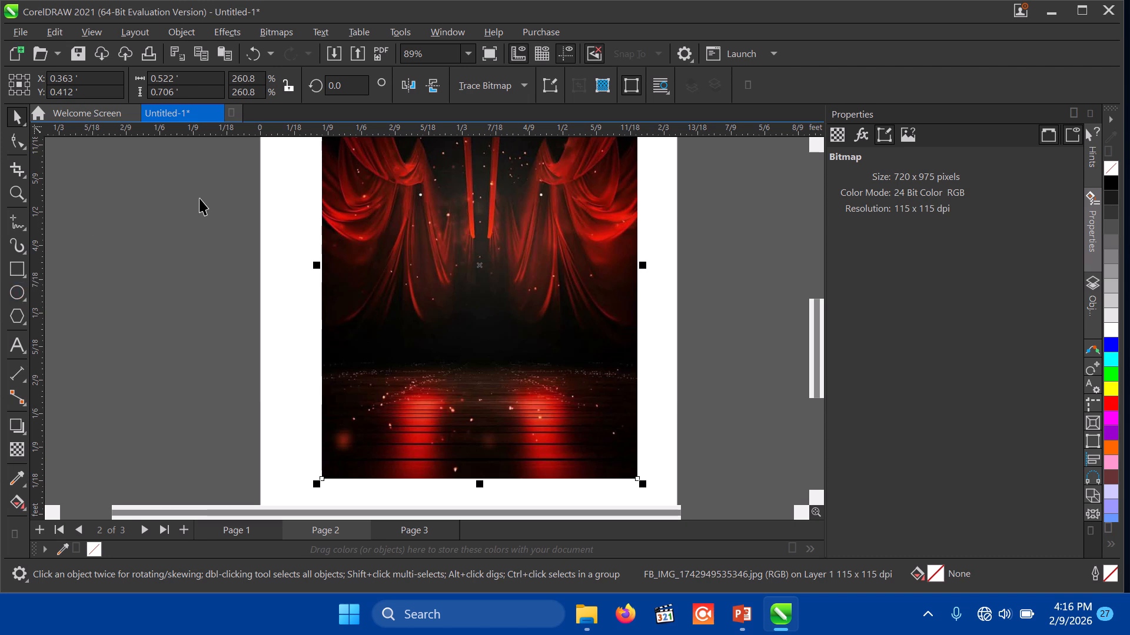
pyautogui.click(17, 196)
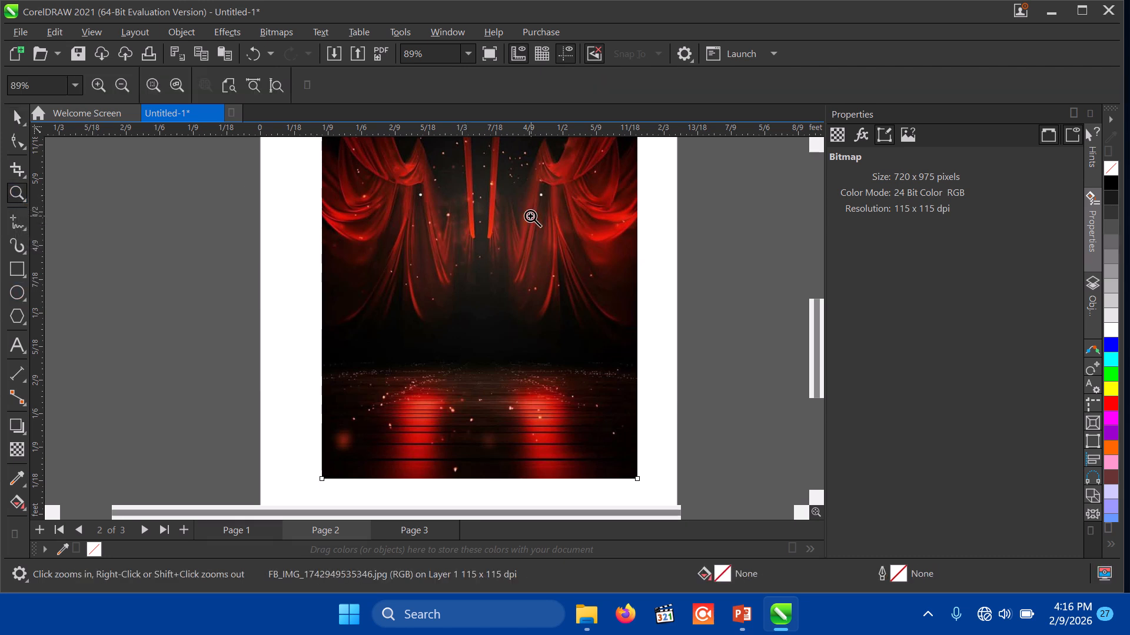
pyautogui.rightClick(510, 219)
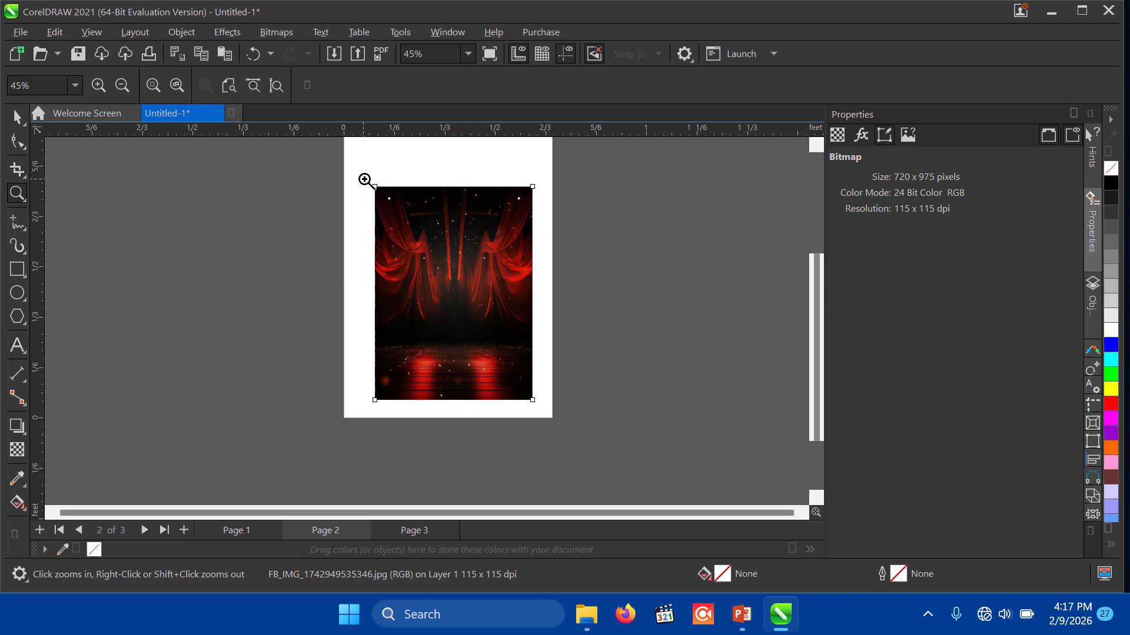
pyautogui.moveTo(366, 178); pyautogui.dragTo(539, 413)
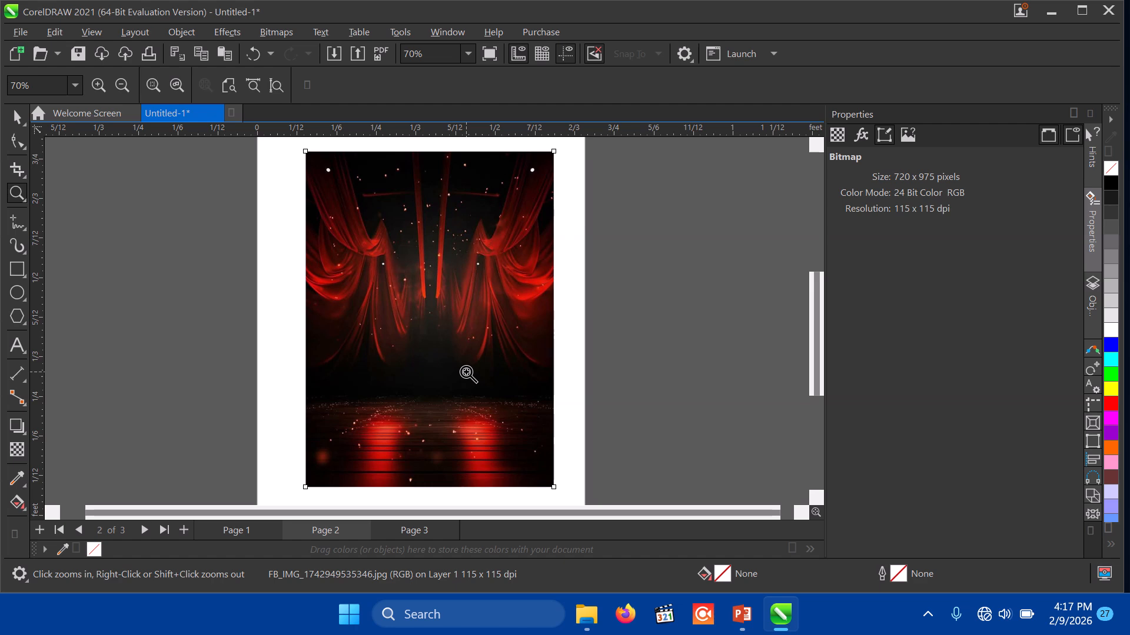
pyautogui.click(20, 32)
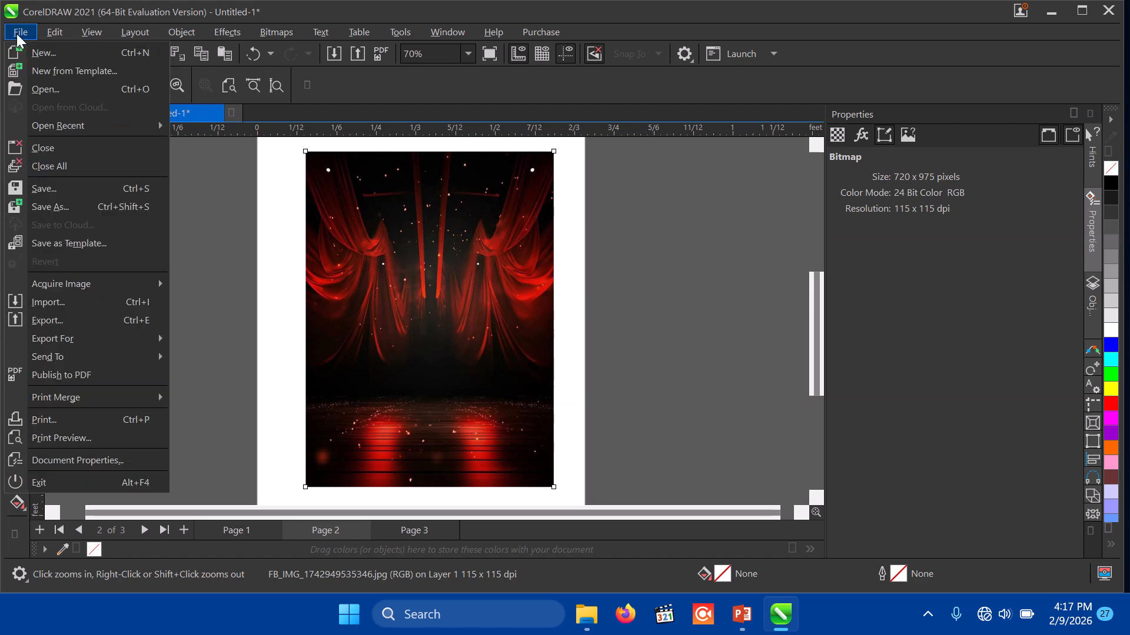
pyautogui.click(60, 306)
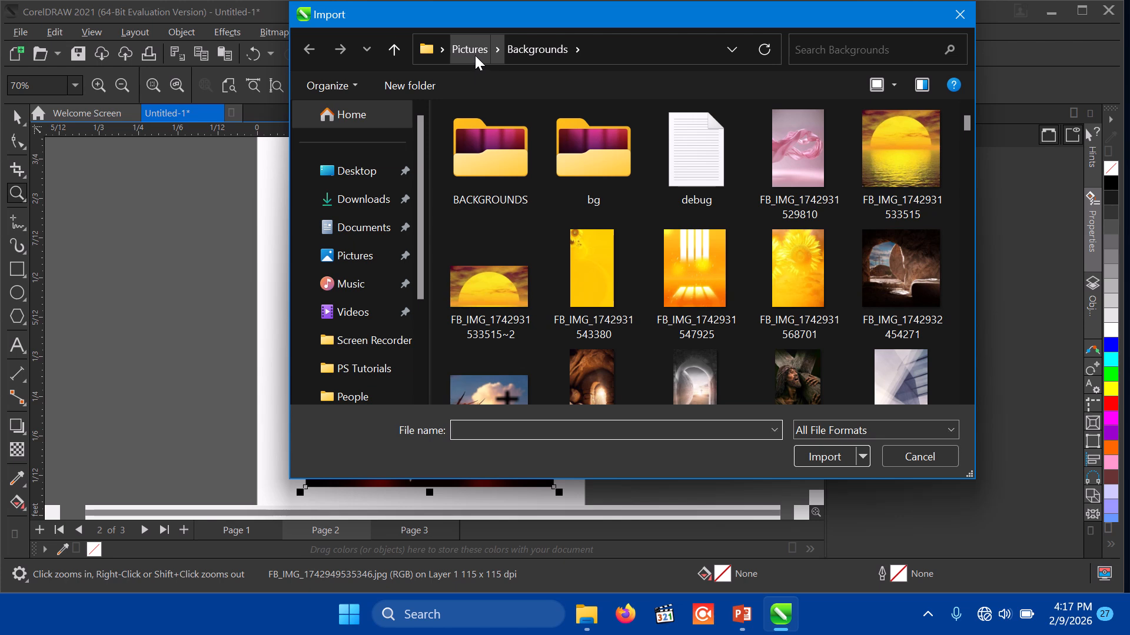
pyautogui.click(474, 55)
pyautogui.doubleClick(488, 170)
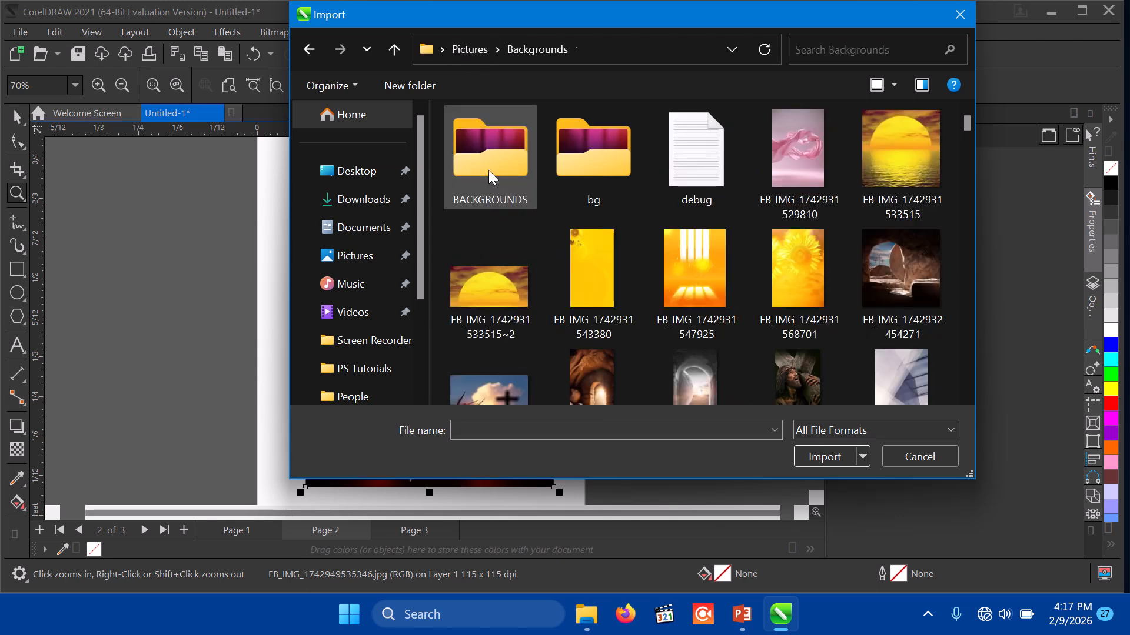
pyautogui.click(690, 256)
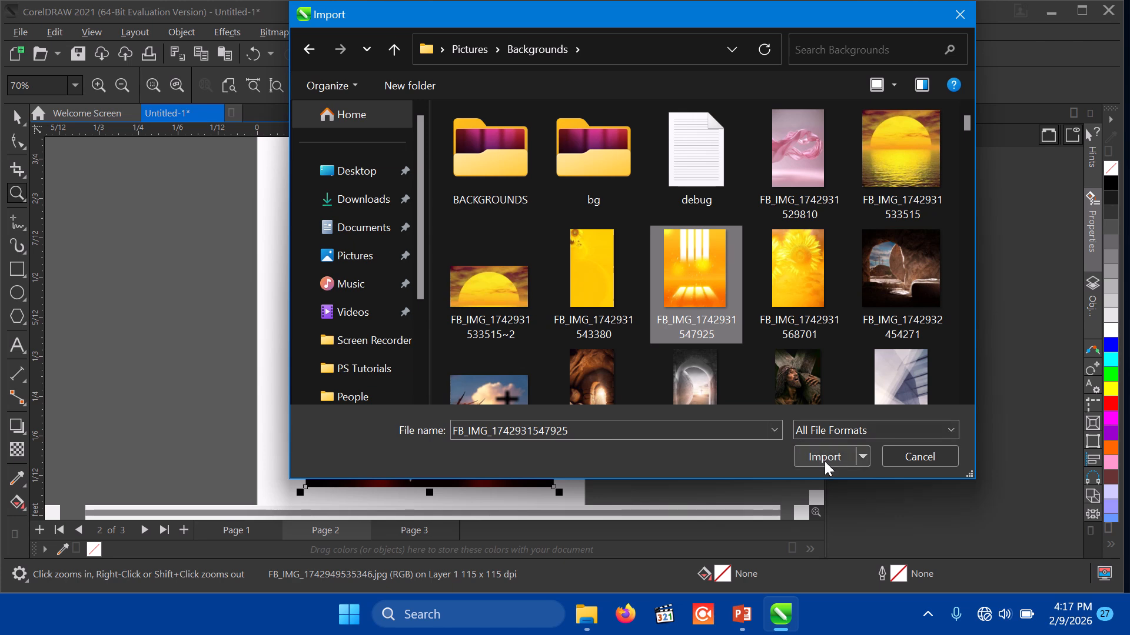
pyautogui.click(826, 457)
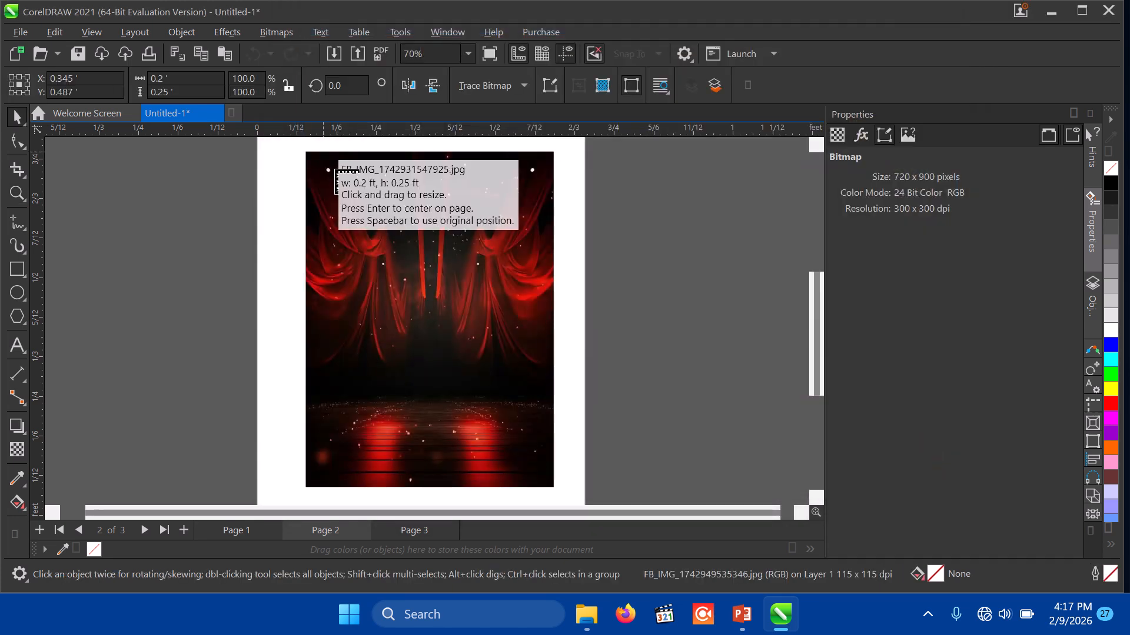
pyautogui.click(308, 159)
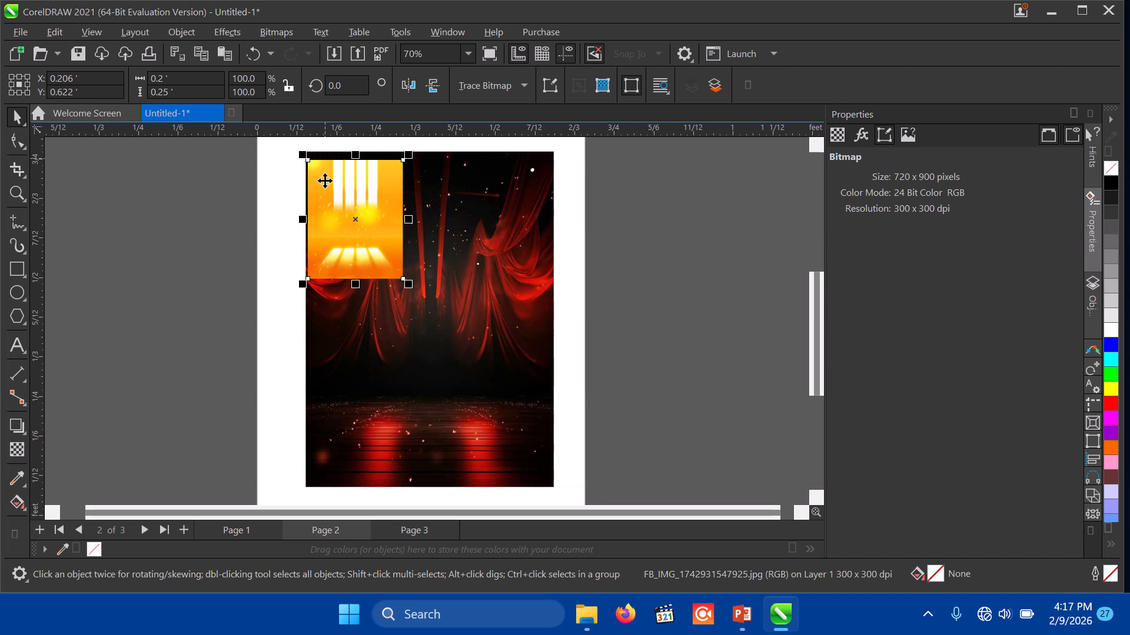
pyautogui.moveTo(405, 283); pyautogui.dragTo(563, 419)
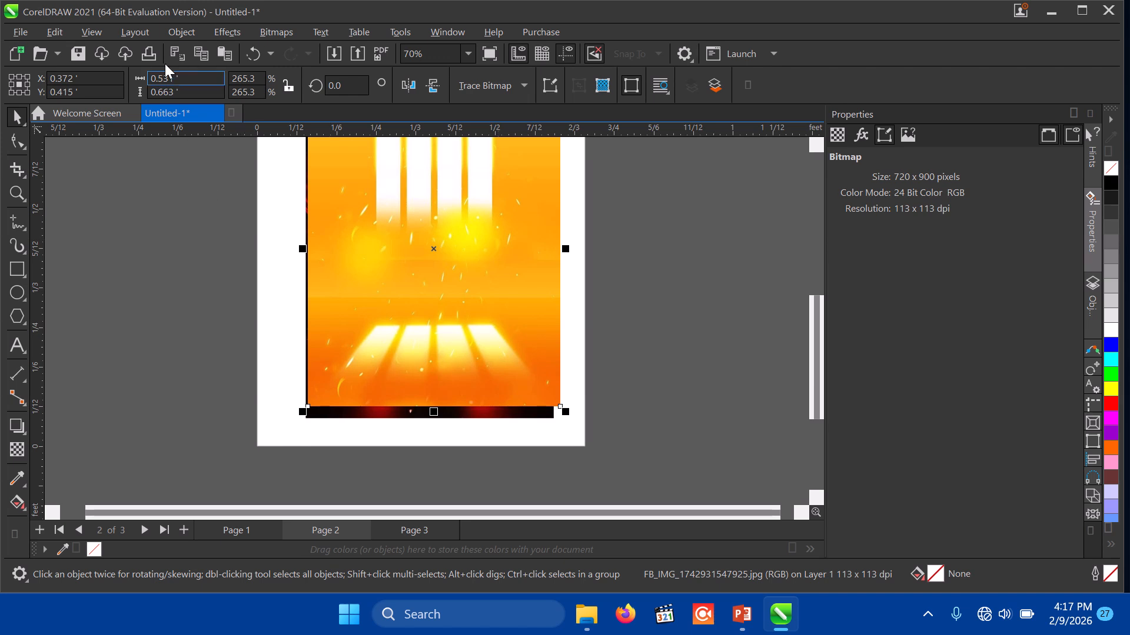
# Import a photo from the People folder in Pictures over the orange background, and delete the placed photo
pyautogui.click(21, 32)
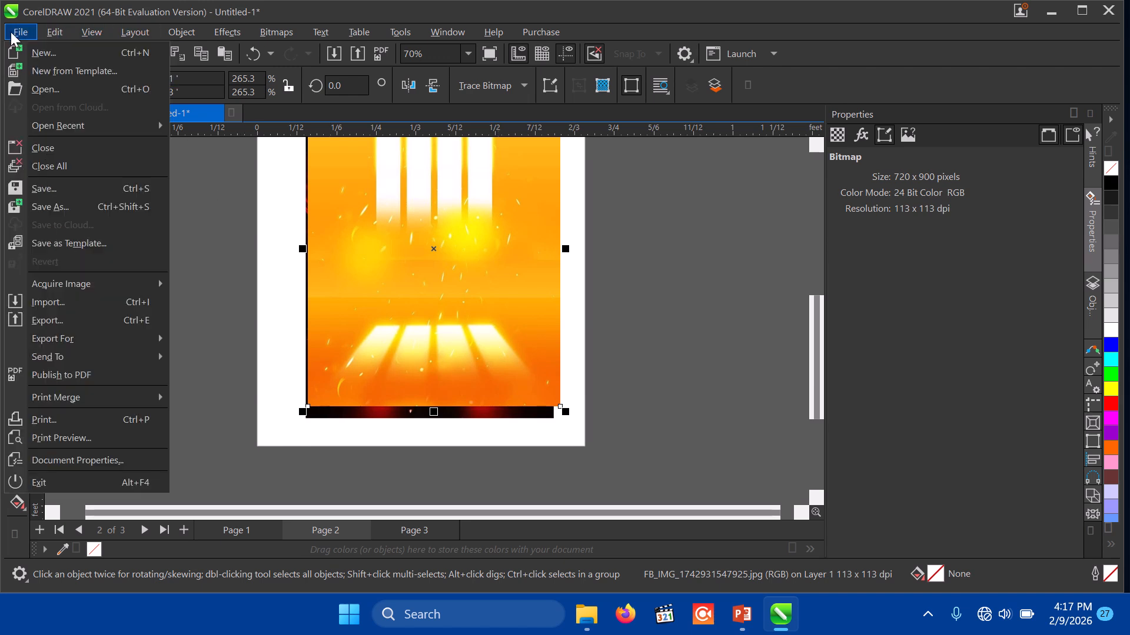
pyautogui.click(59, 302)
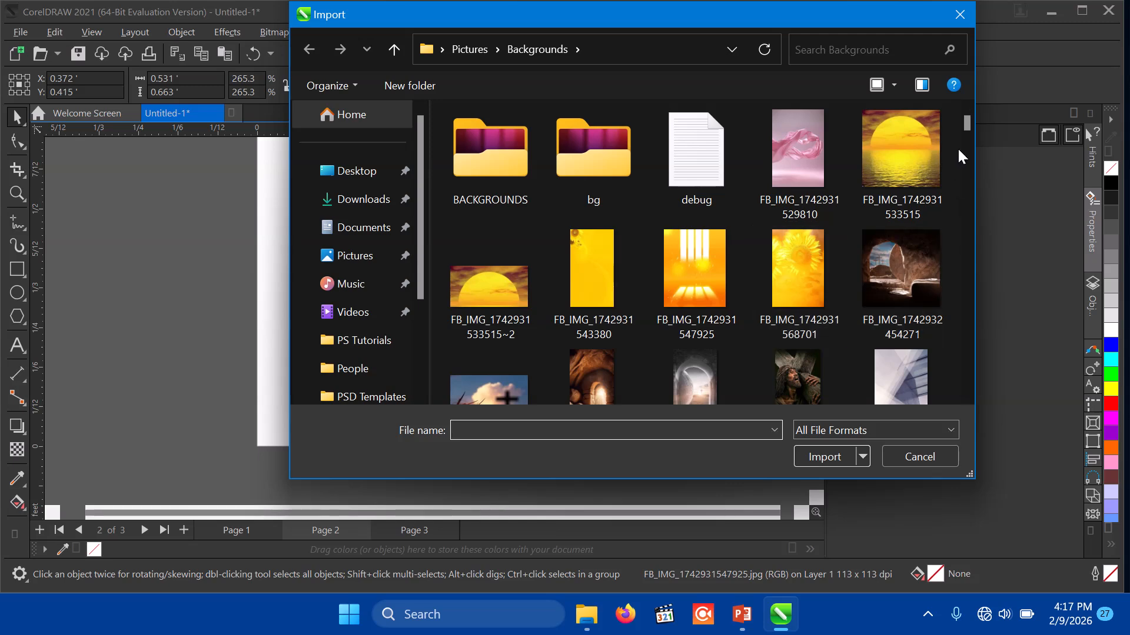
pyautogui.click(466, 48)
pyautogui.scroll(-2, 839, 316)
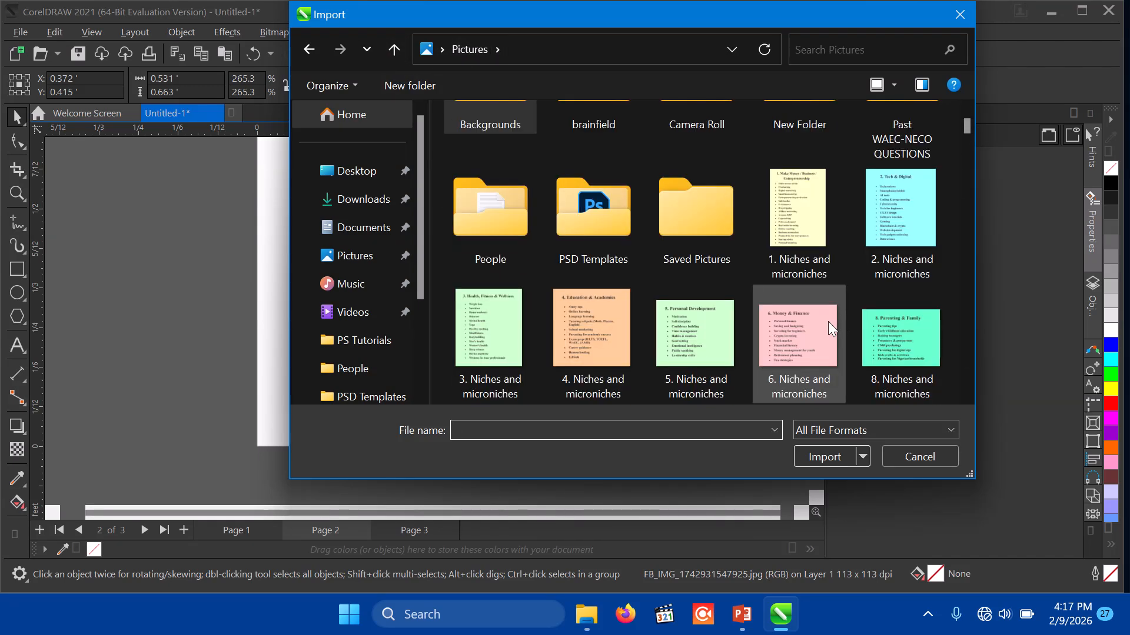
pyautogui.doubleClick(479, 210)
pyautogui.scroll(-2, 890, 213)
pyautogui.scroll(-3, 891, 215)
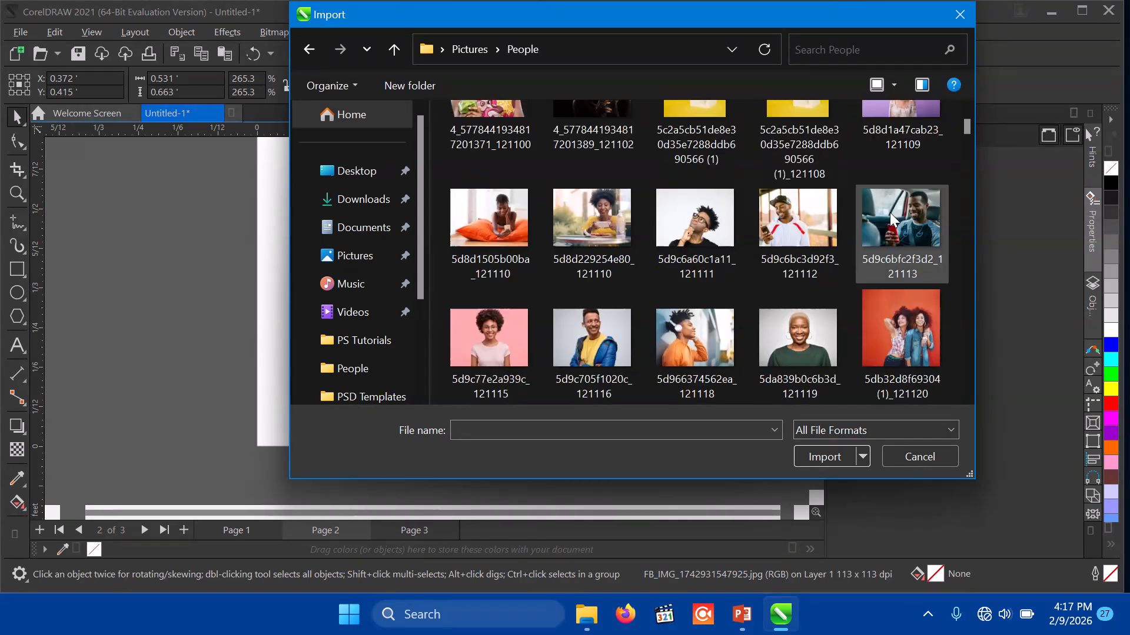
pyautogui.scroll(-15, 891, 215)
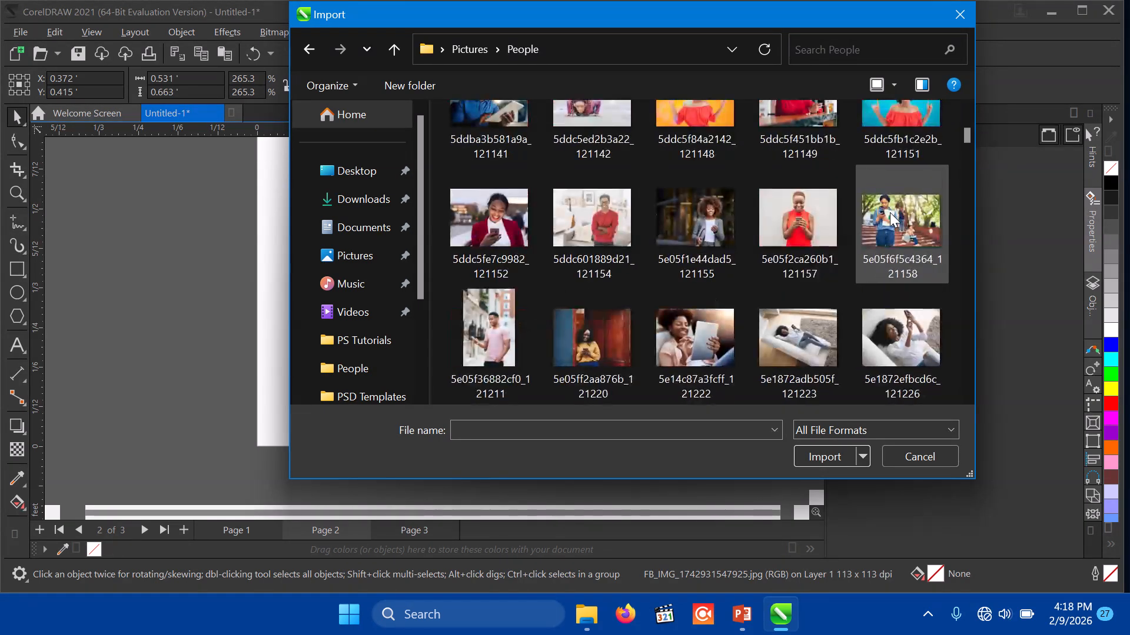
pyautogui.doubleClick(891, 213)
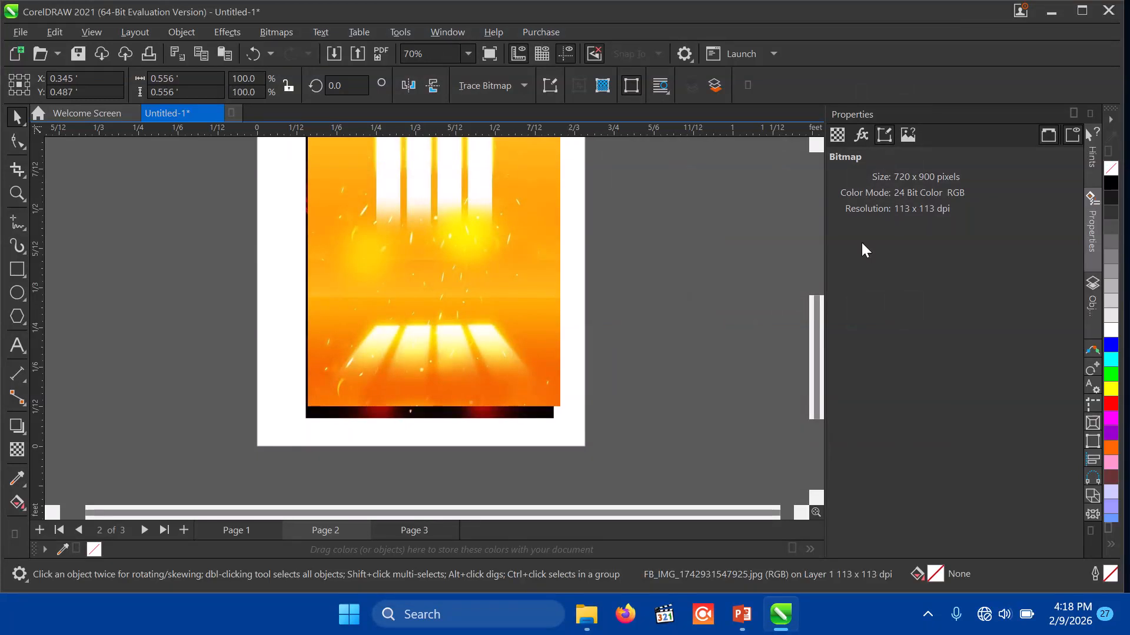
pyautogui.click(336, 237)
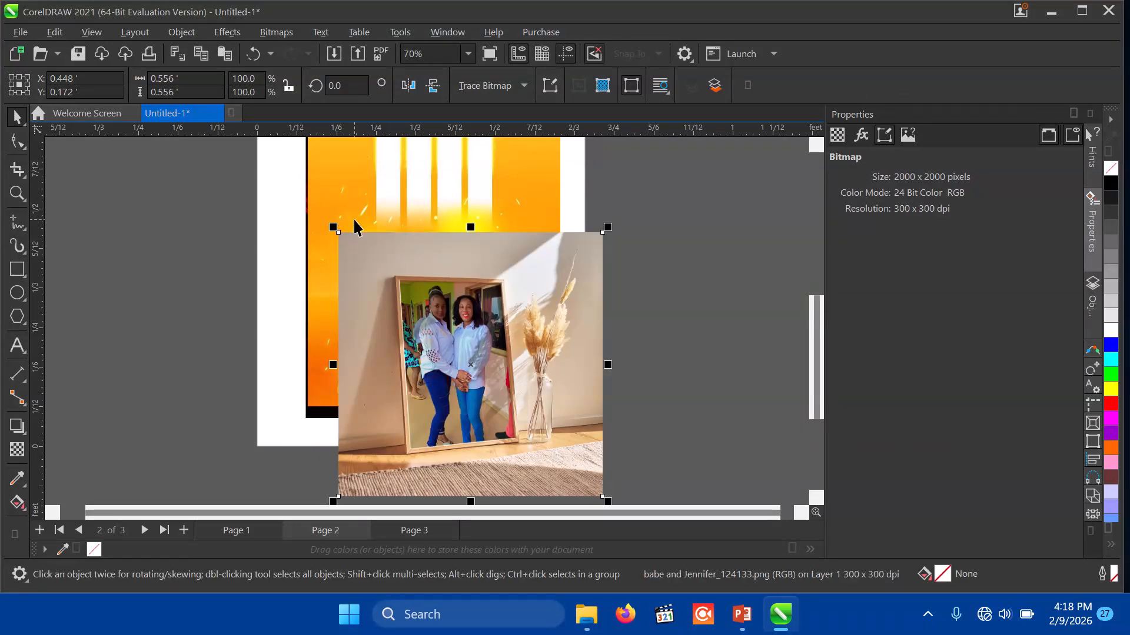
pyautogui.press('Delete')
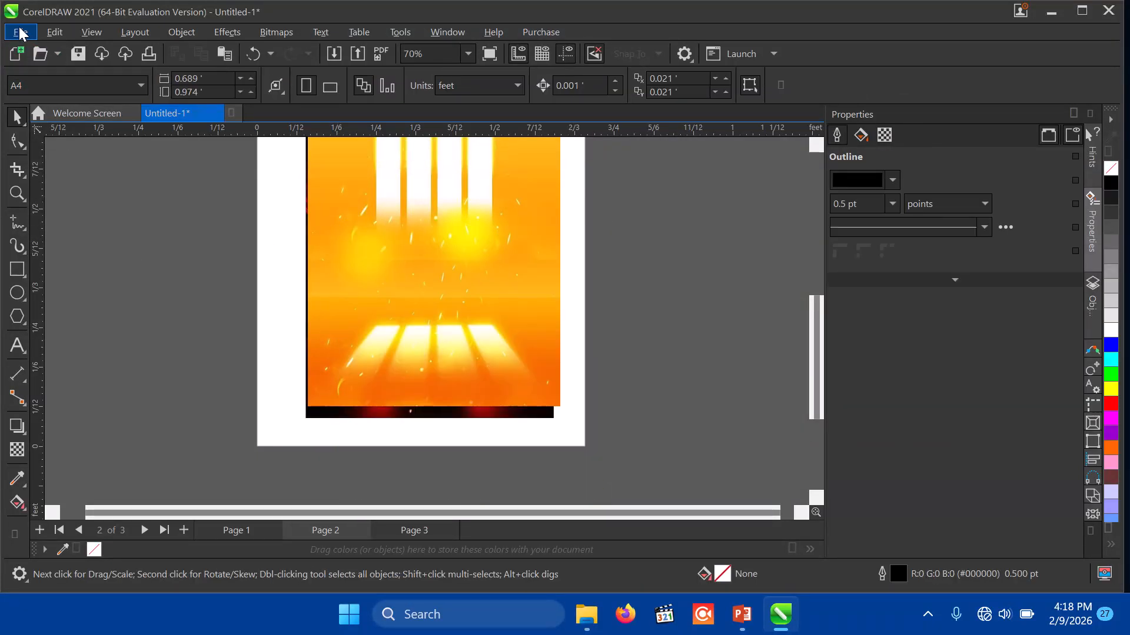
pyautogui.click(20, 32)
pyautogui.click(35, 304)
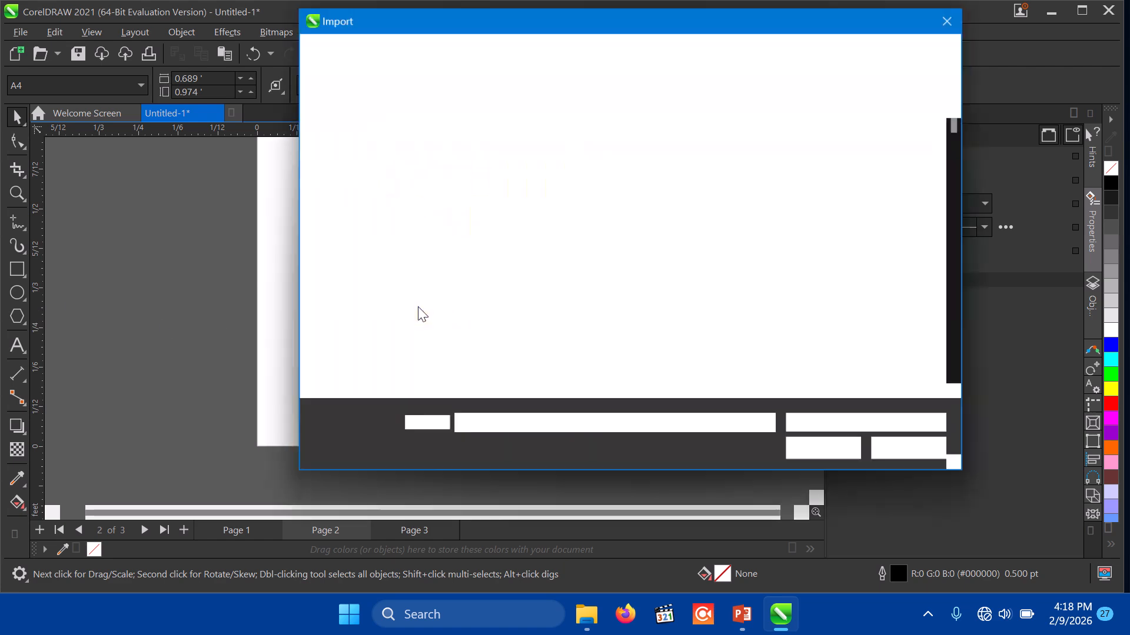
pyautogui.scroll(-6, 506, 259)
pyautogui.scroll(-2, 505, 268)
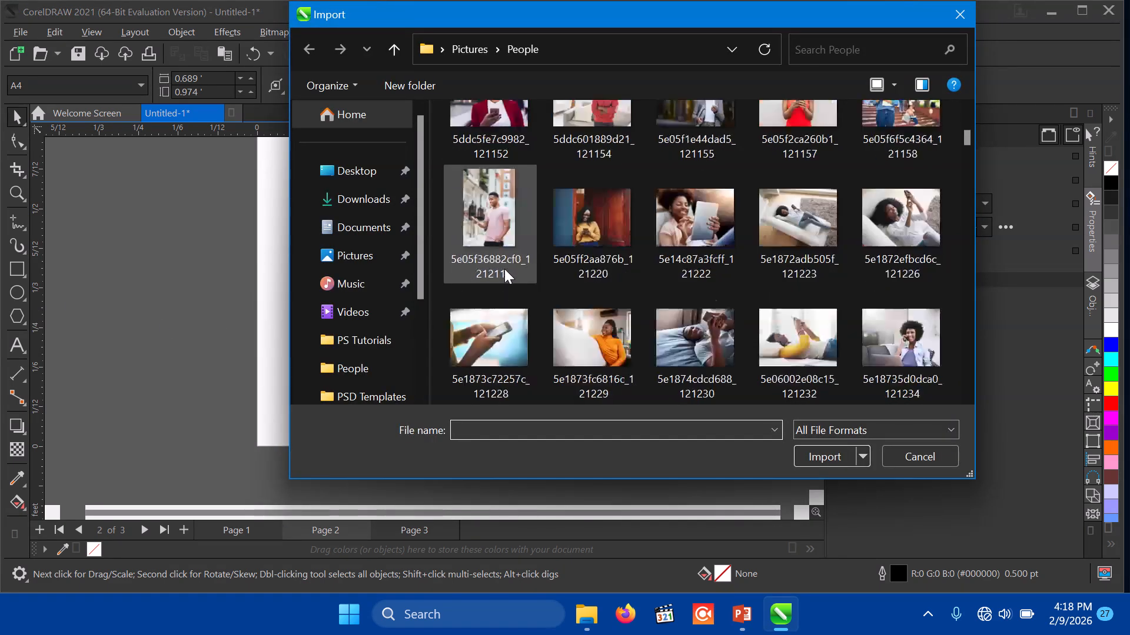
pyautogui.scroll(-10, 503, 268)
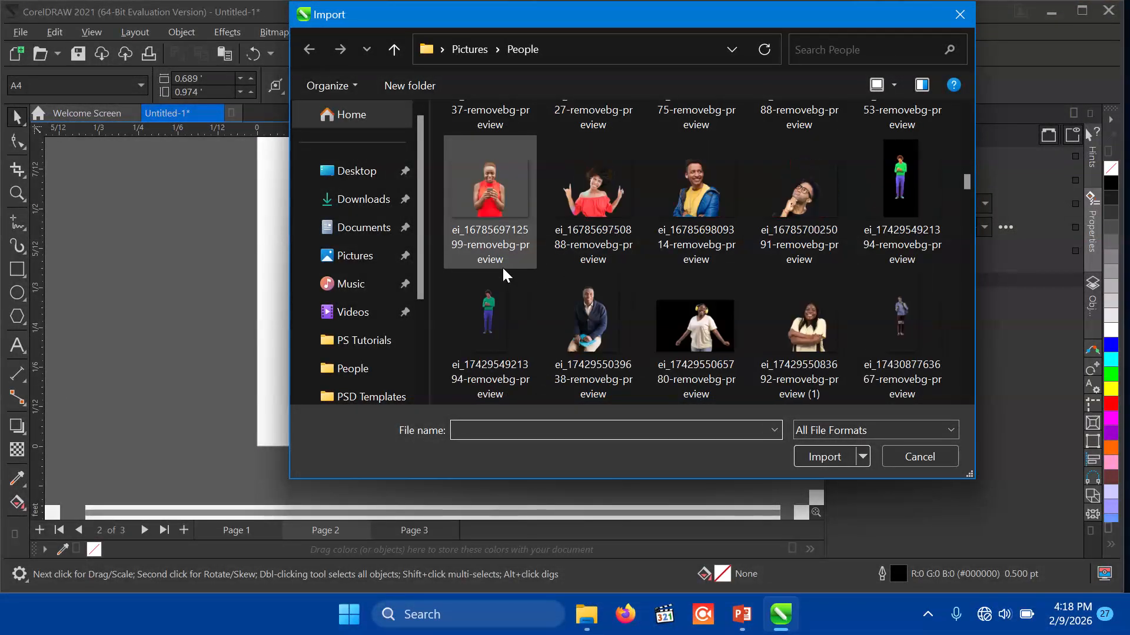
pyautogui.scroll(-6, 503, 267)
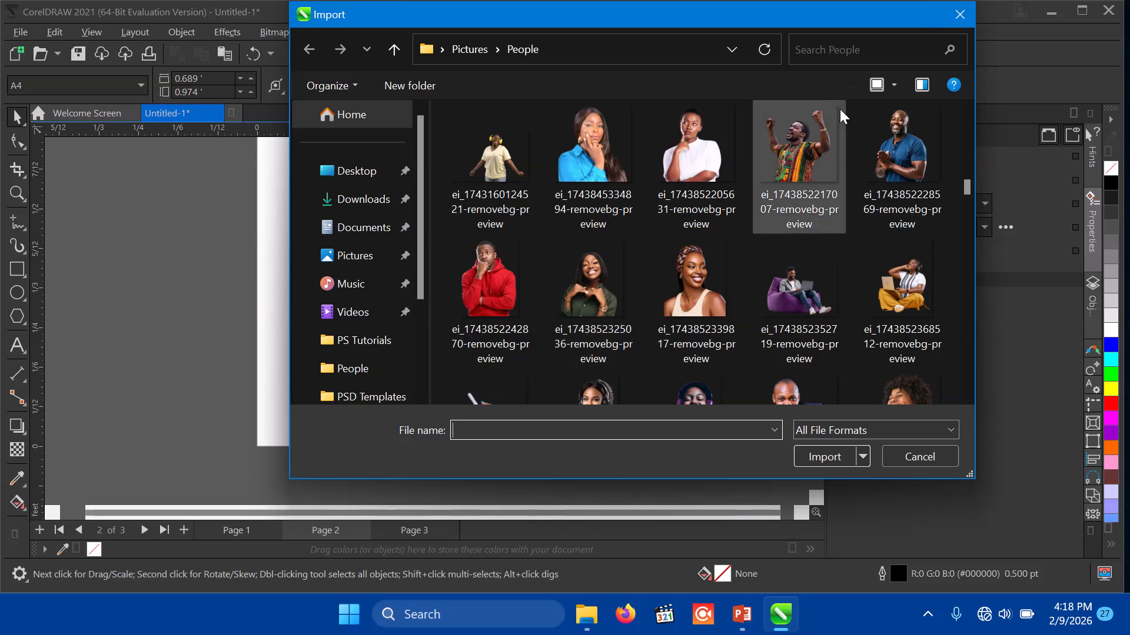
pyautogui.click(795, 157)
pyautogui.click(825, 457)
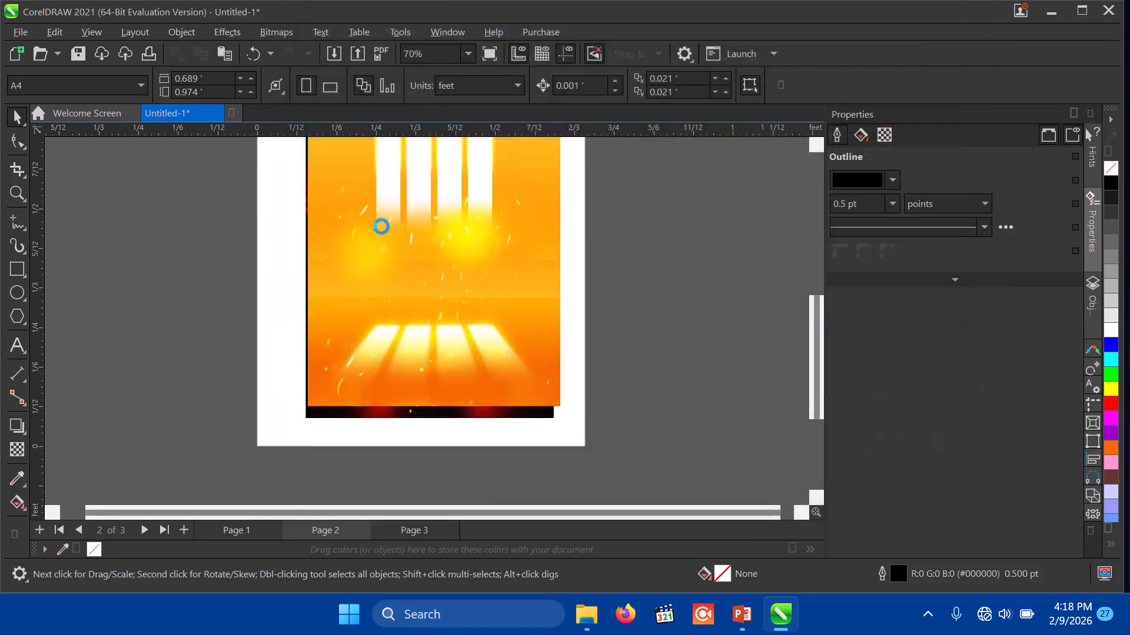
pyautogui.click(316, 154)
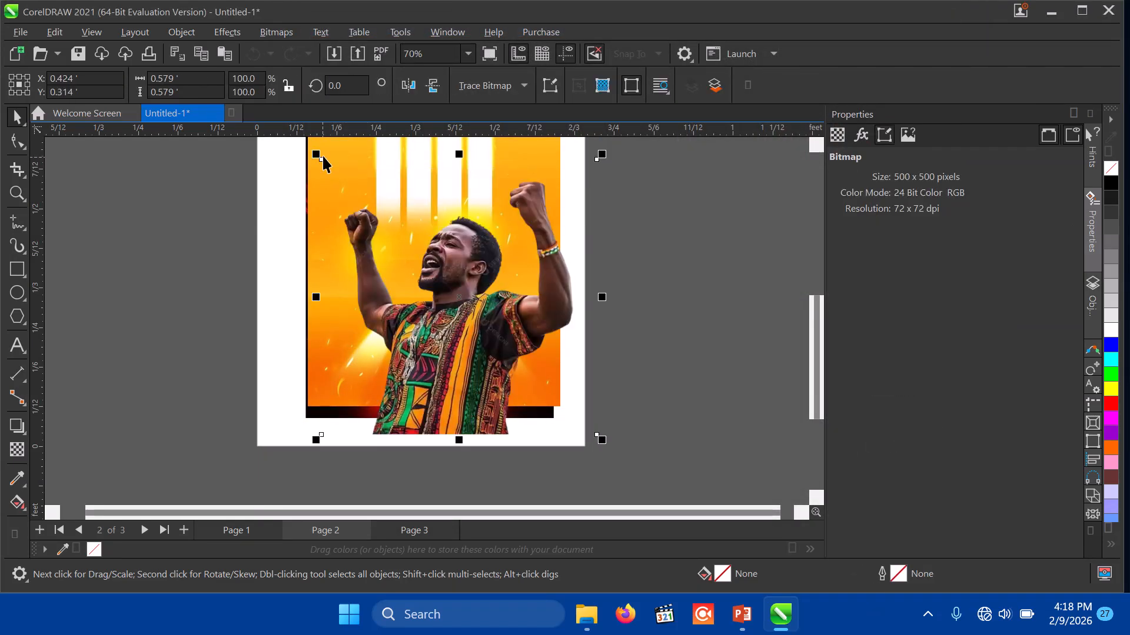
pyautogui.click(236, 189)
pyautogui.click(376, 164)
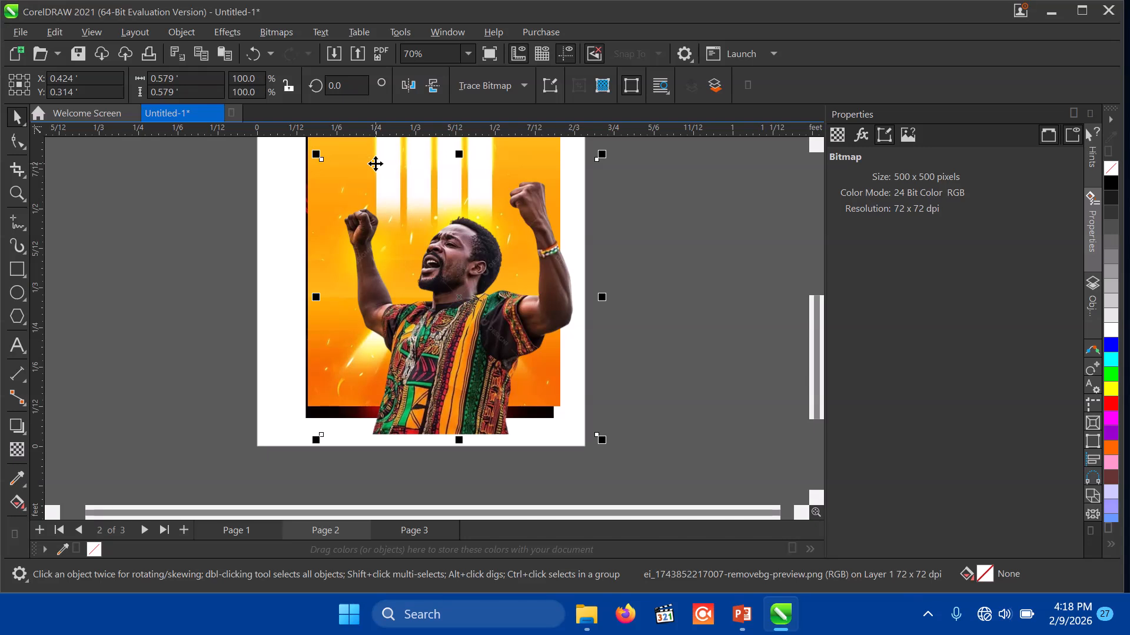
pyautogui.press('Delete')
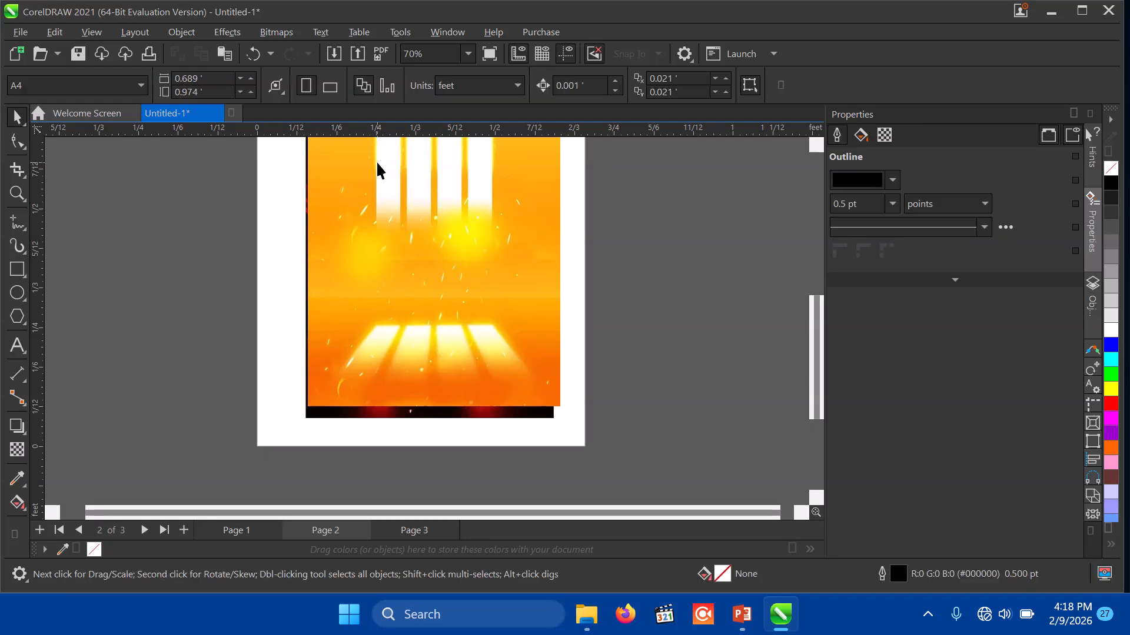
pyautogui.hotkey('ctrl', 'z')
# Move the man's photo toward the page's lower-right corner, and delete the orange background image
pyautogui.moveTo(383, 275); pyautogui.dragTo(445, 277)
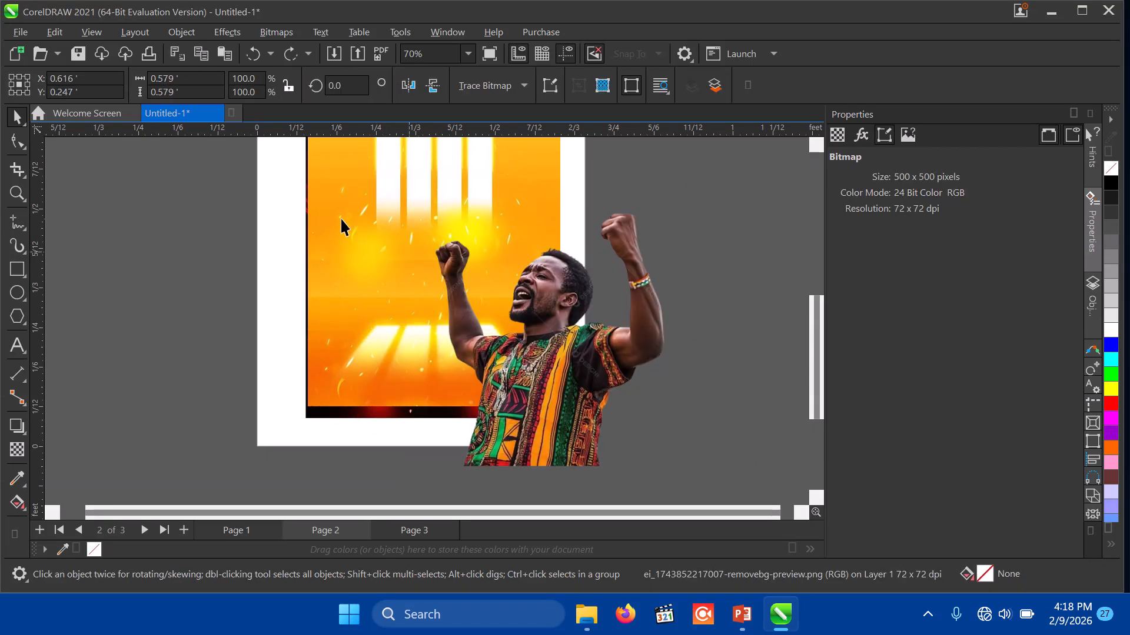
pyautogui.click(342, 219)
pyautogui.press('Delete')
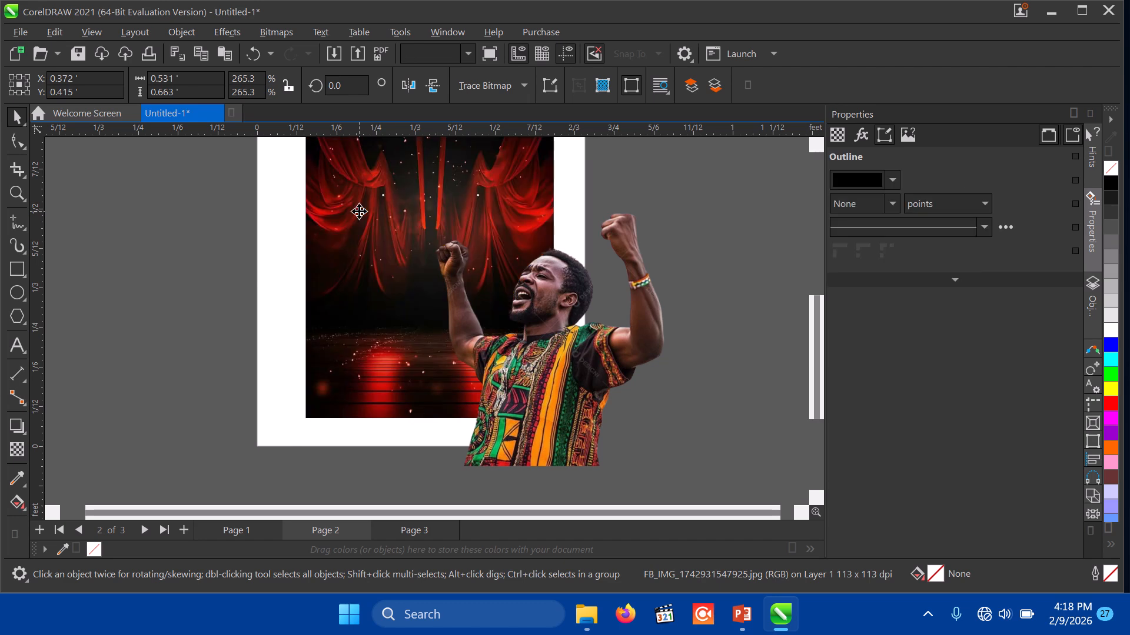
# Scale the man's photo proportionally to about 0.435 by 0.435 ft and centre it on the red curtain image's stage
pyautogui.moveTo(556, 397); pyautogui.dragTo(439, 327)
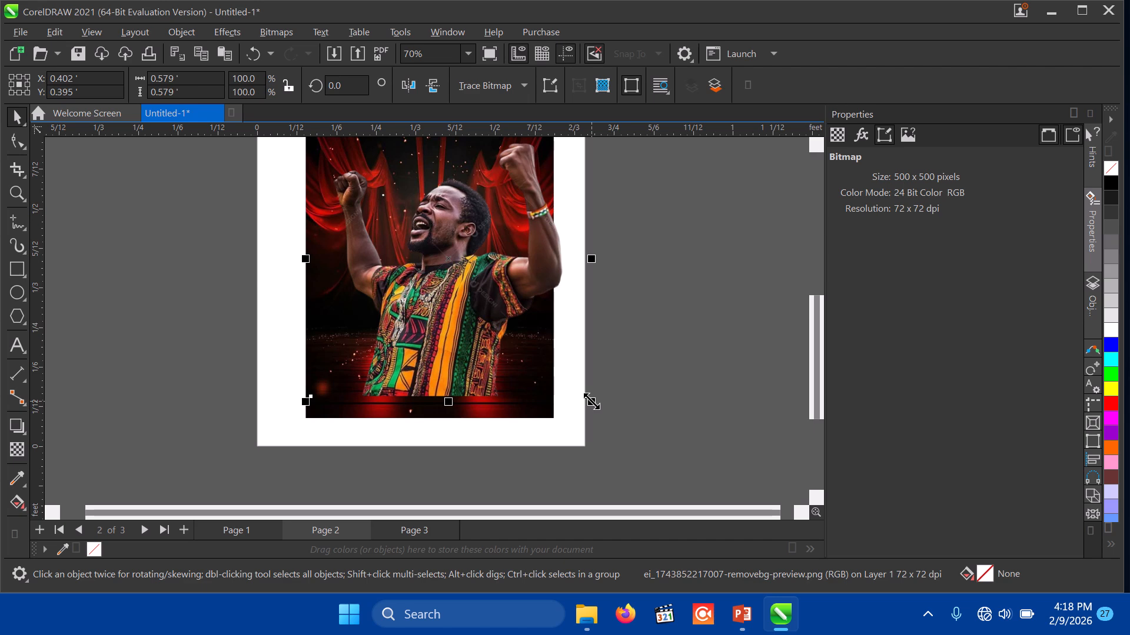
pyautogui.moveTo(592, 402); pyautogui.dragTo(522, 371)
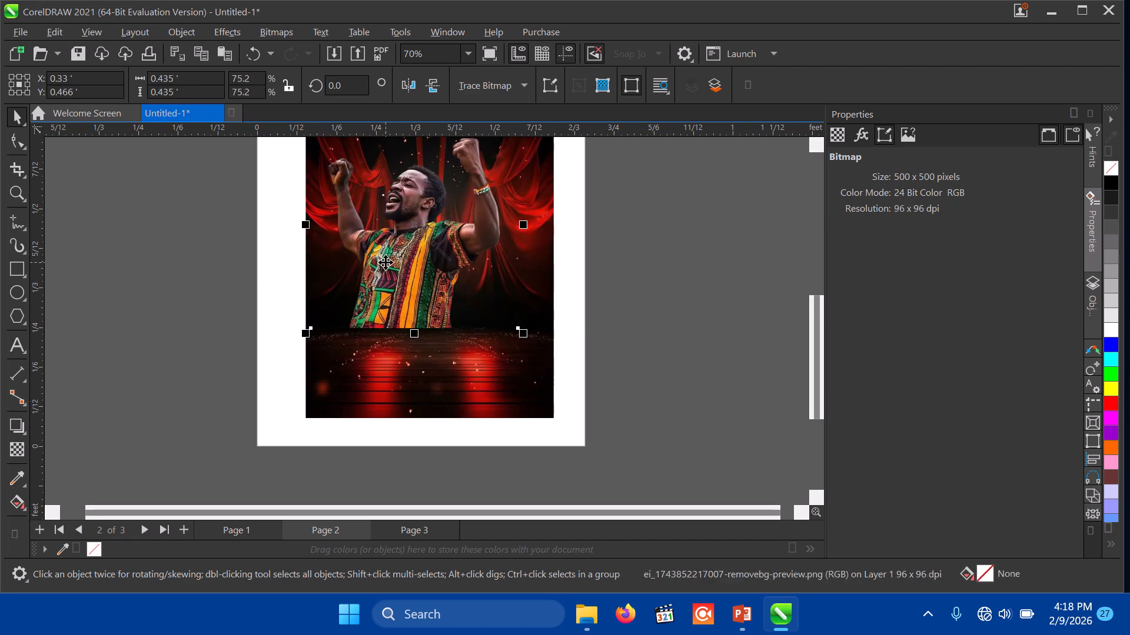
pyautogui.moveTo(385, 262); pyautogui.dragTo(417, 305)
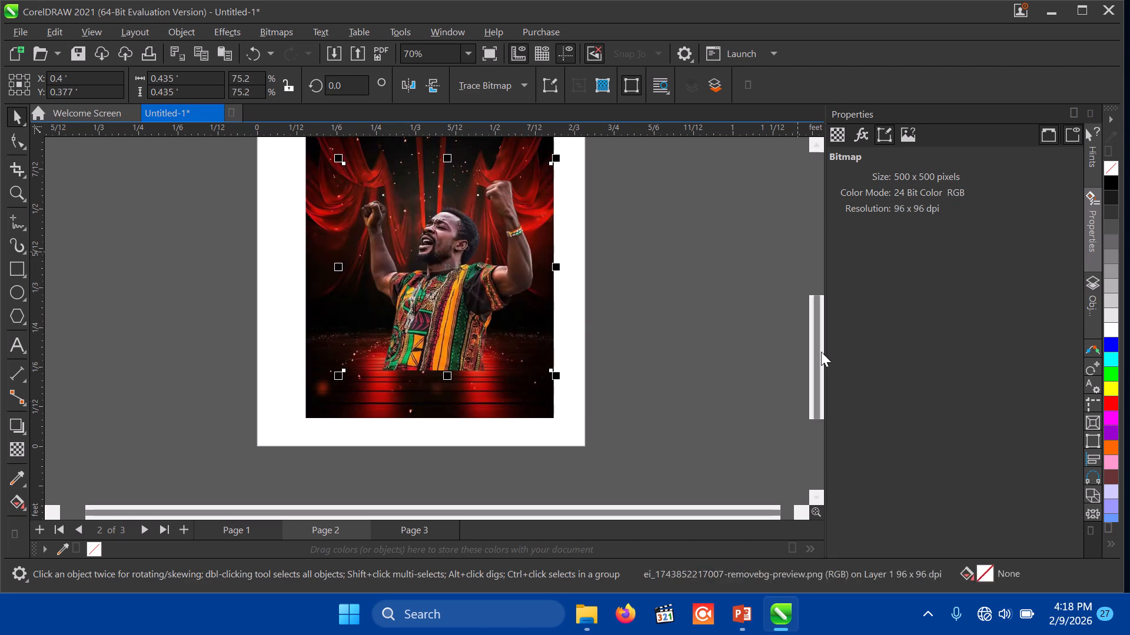
pyautogui.moveTo(822, 357); pyautogui.dragTo(824, 335)
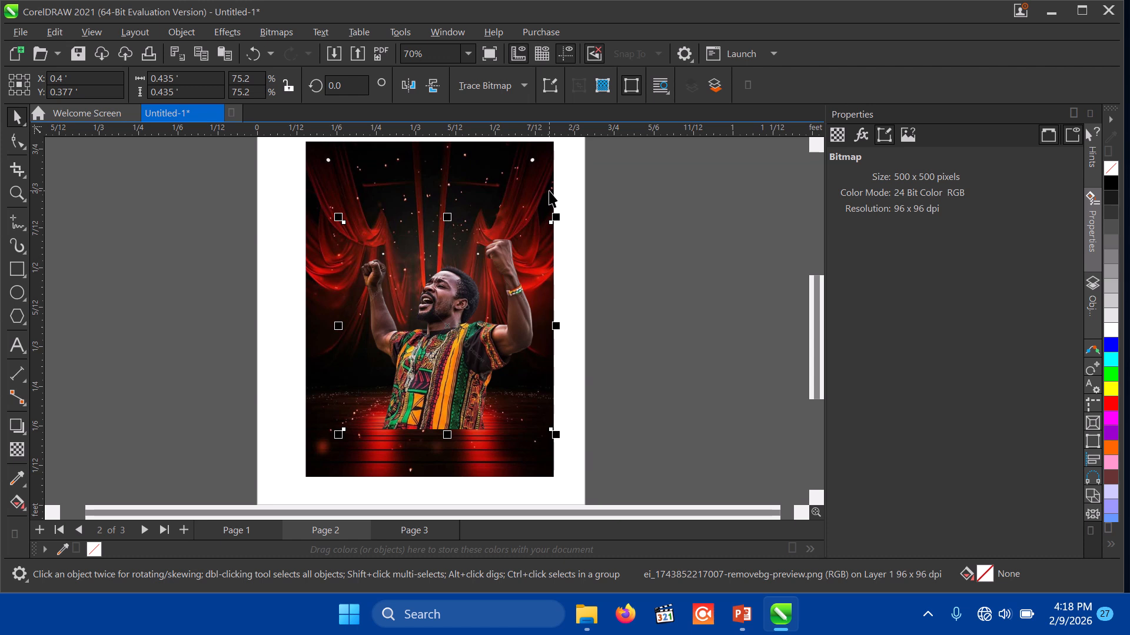
# Move the red curtain image to the page's right side at about X 0.732, Y 0.397 ft, and shift the man's photo down slightly
pyautogui.hotkey('ctrl', 'v')
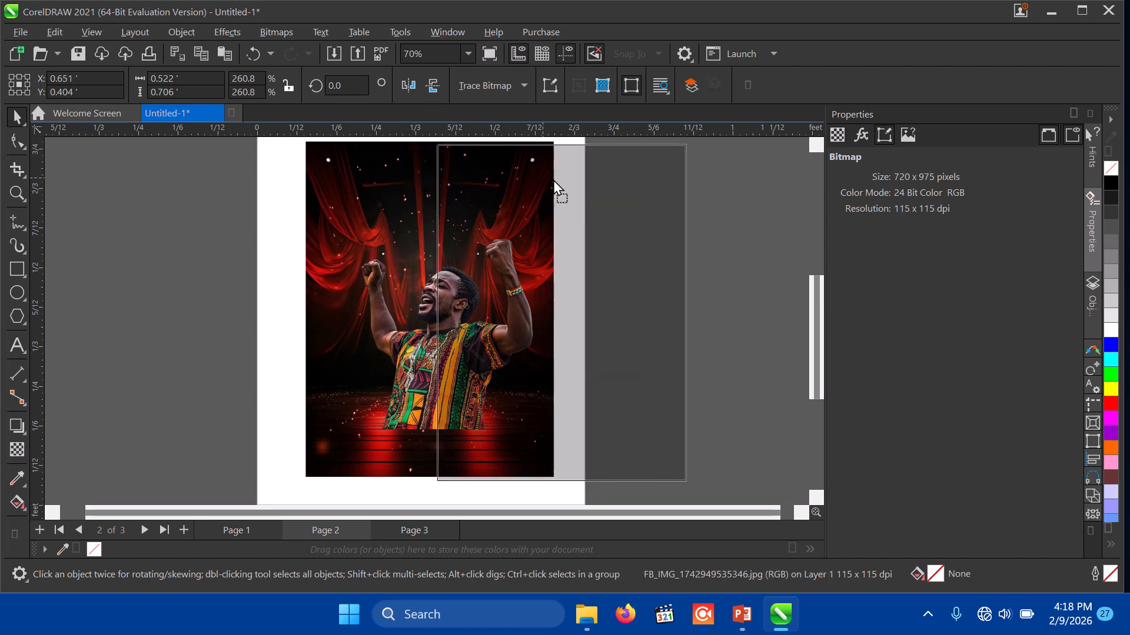
pyautogui.moveTo(554, 180); pyautogui.dragTo(597, 182)
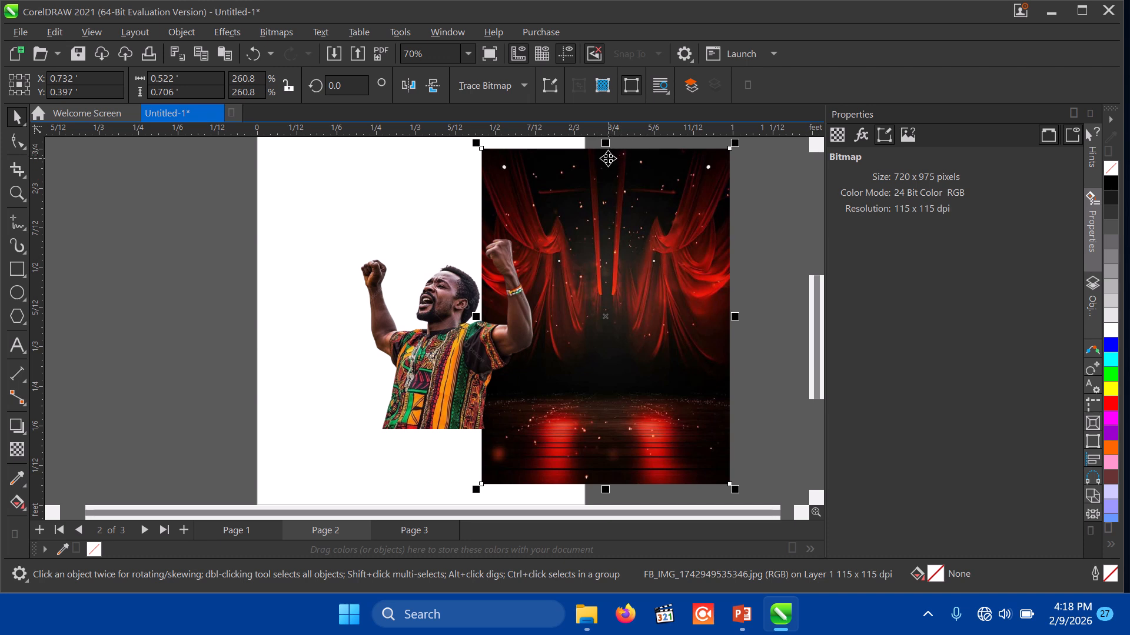
pyautogui.moveTo(436, 407); pyautogui.dragTo(452, 448)
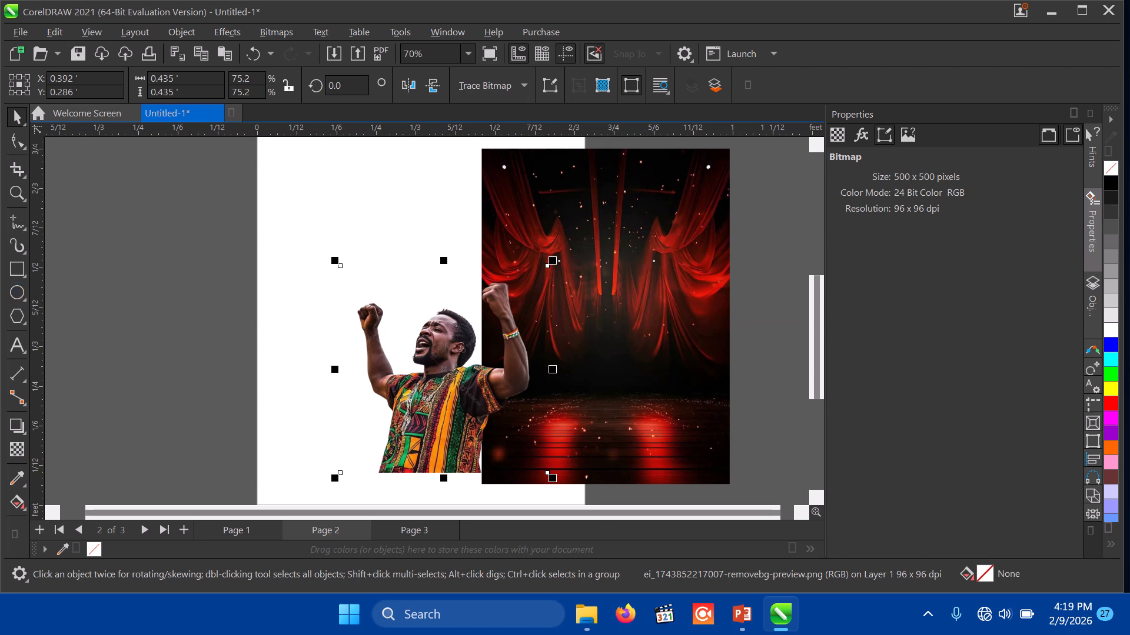
# Draw an ellipse about 0.351 by 0.334 ft above the man's photo and set its height to 0.351 ft
pyautogui.click(19, 293)
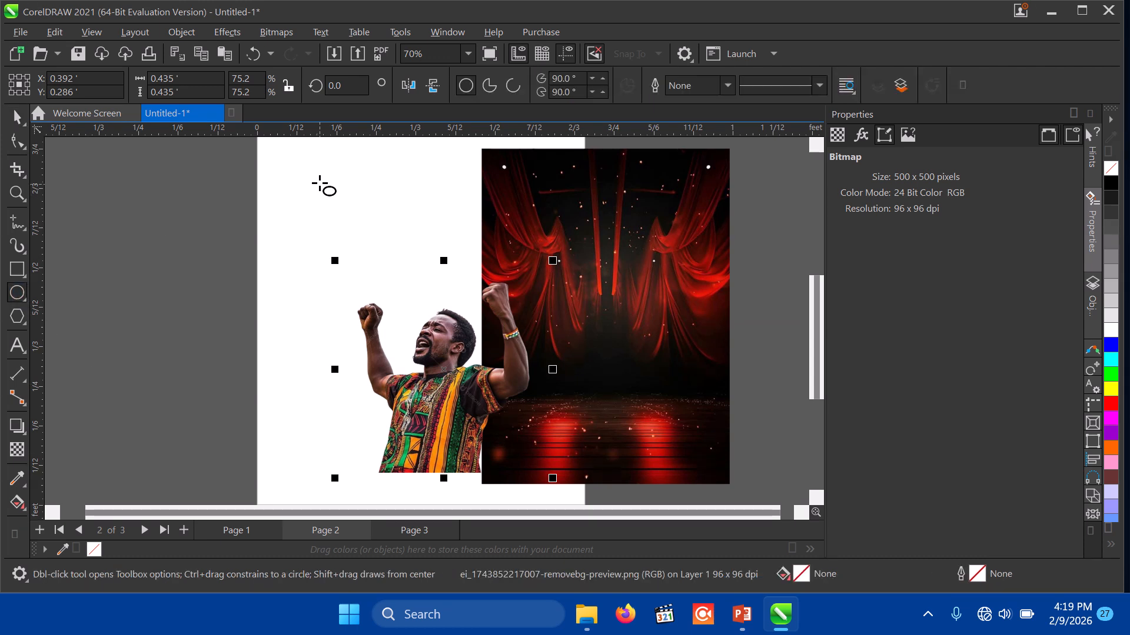
pyautogui.moveTo(316, 178); pyautogui.dragTo(485, 339)
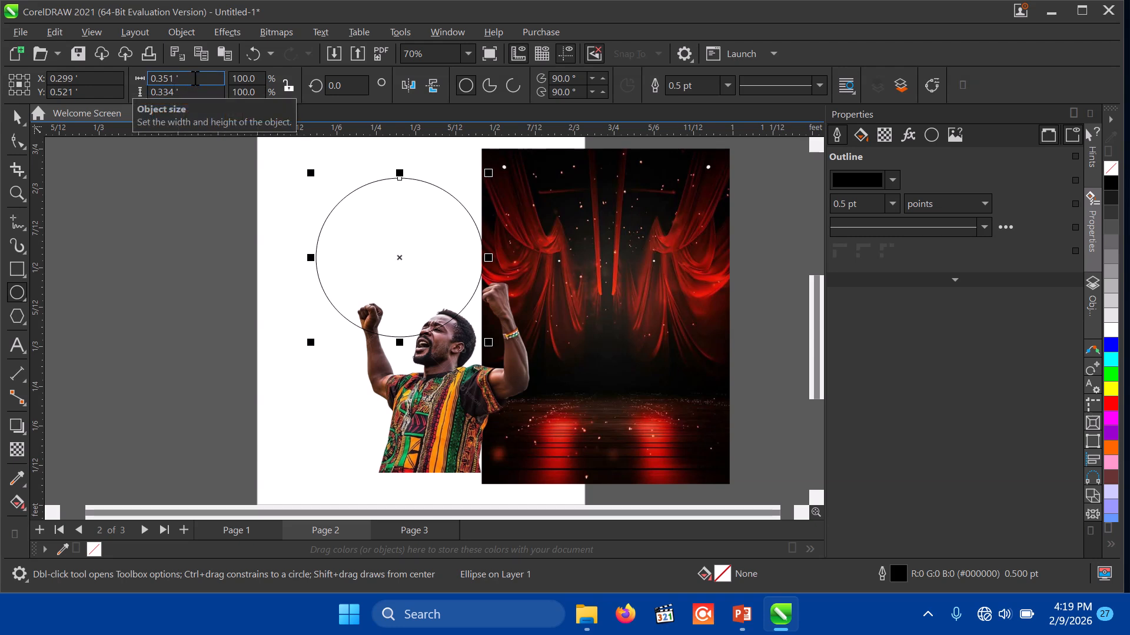
pyautogui.doubleClick(194, 78)
pyautogui.click(202, 92)
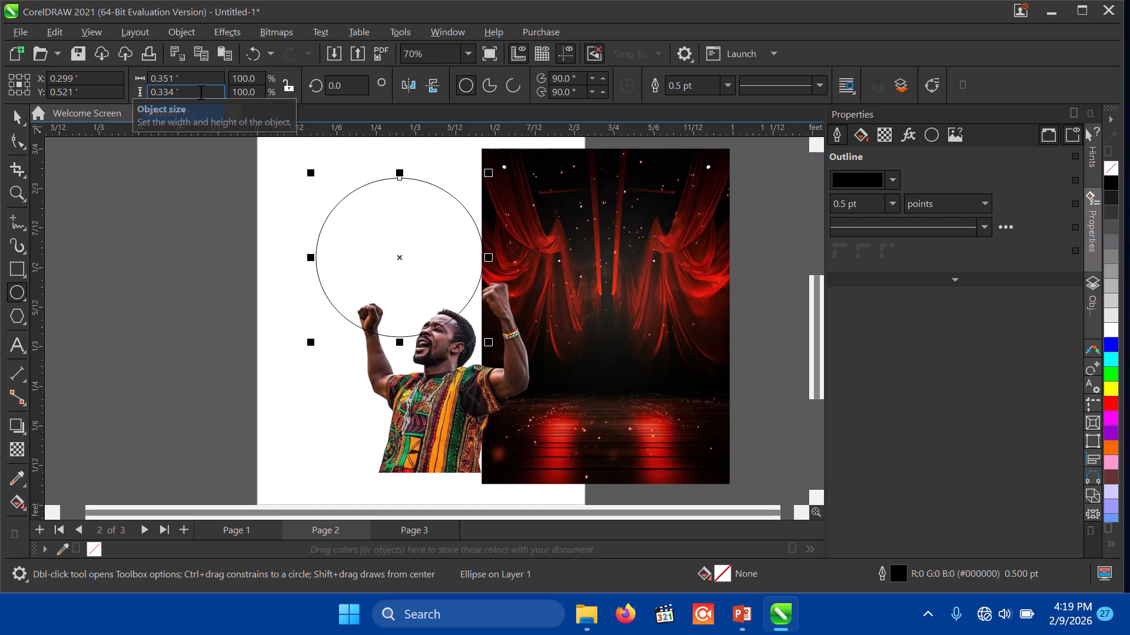
pyautogui.press('BackSpace')
pyautogui.press('BackSpace')
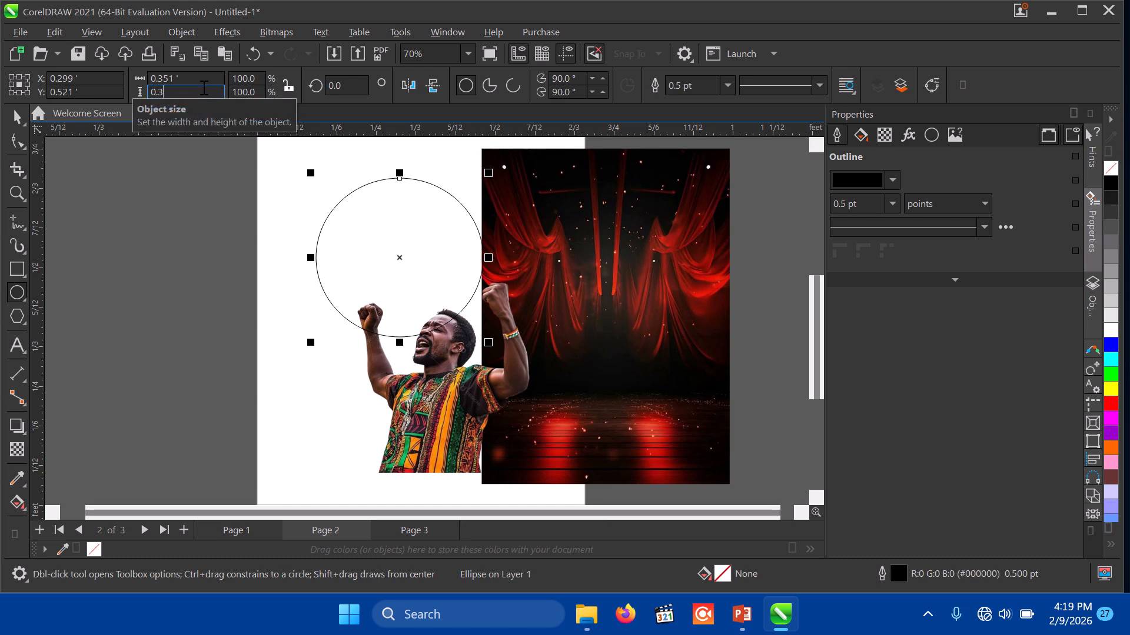
pyautogui.write('51')
pyautogui.press('Return')
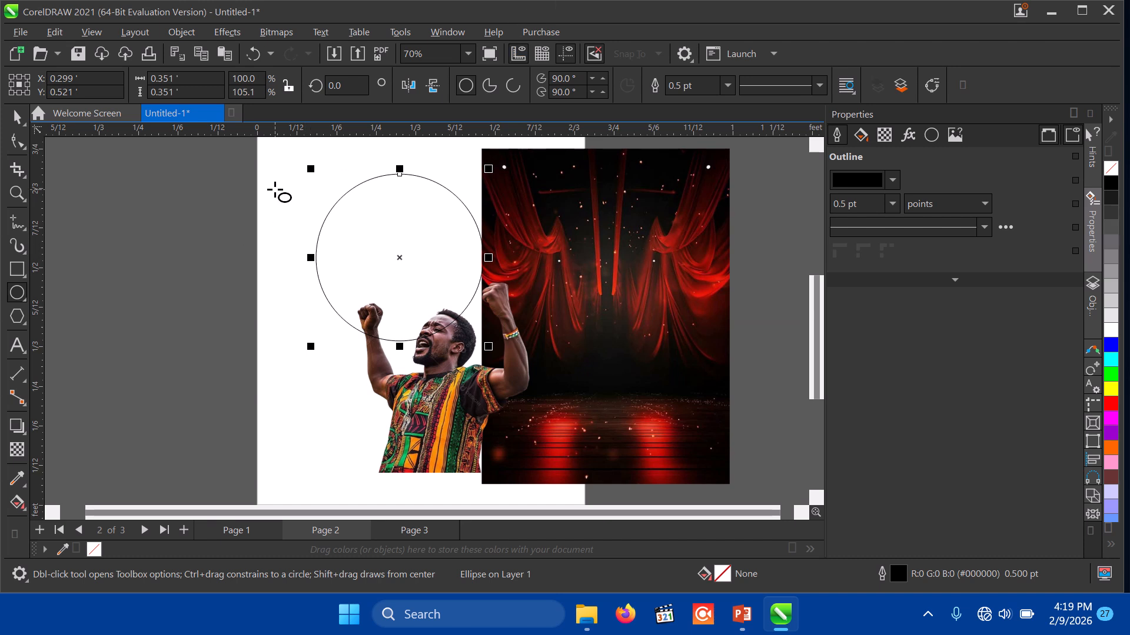
# Move the man's photo to about X 0.57, Y 0.307 ft, overlapping the red curtain image's left part
pyautogui.click(17, 117)
pyautogui.click(288, 209)
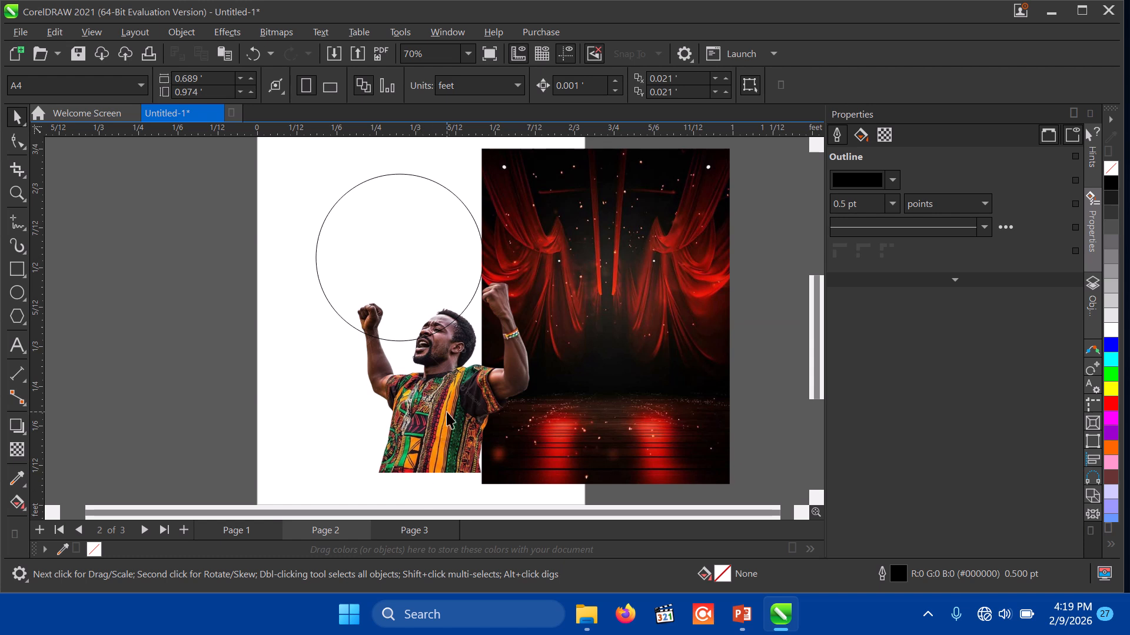
pyautogui.click(445, 431)
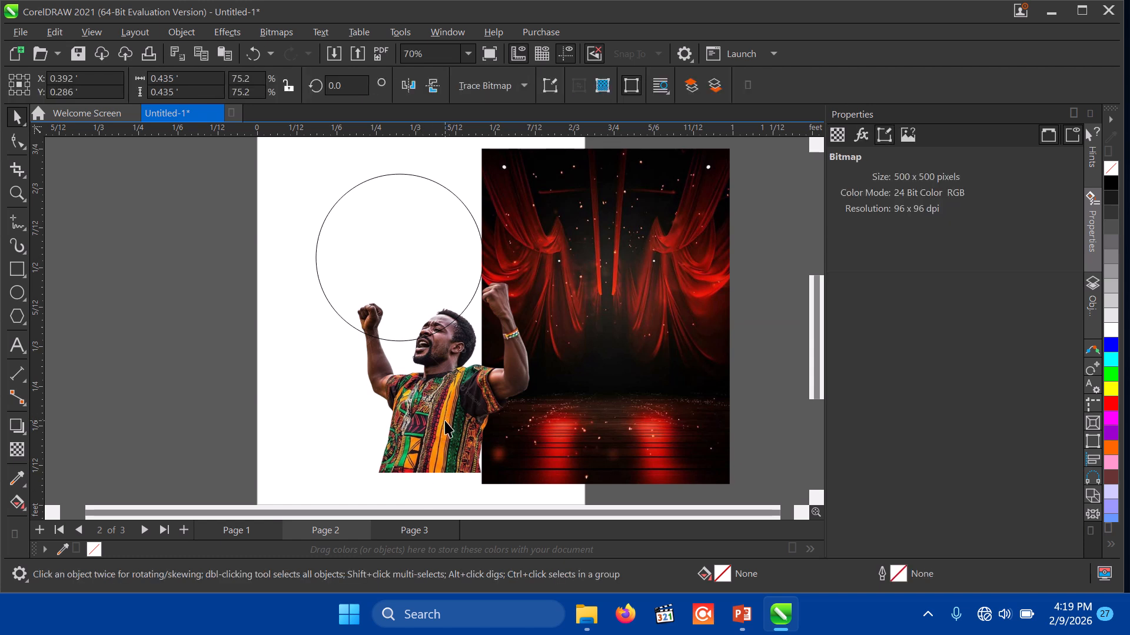
pyautogui.moveTo(445, 415); pyautogui.dragTo(527, 415)
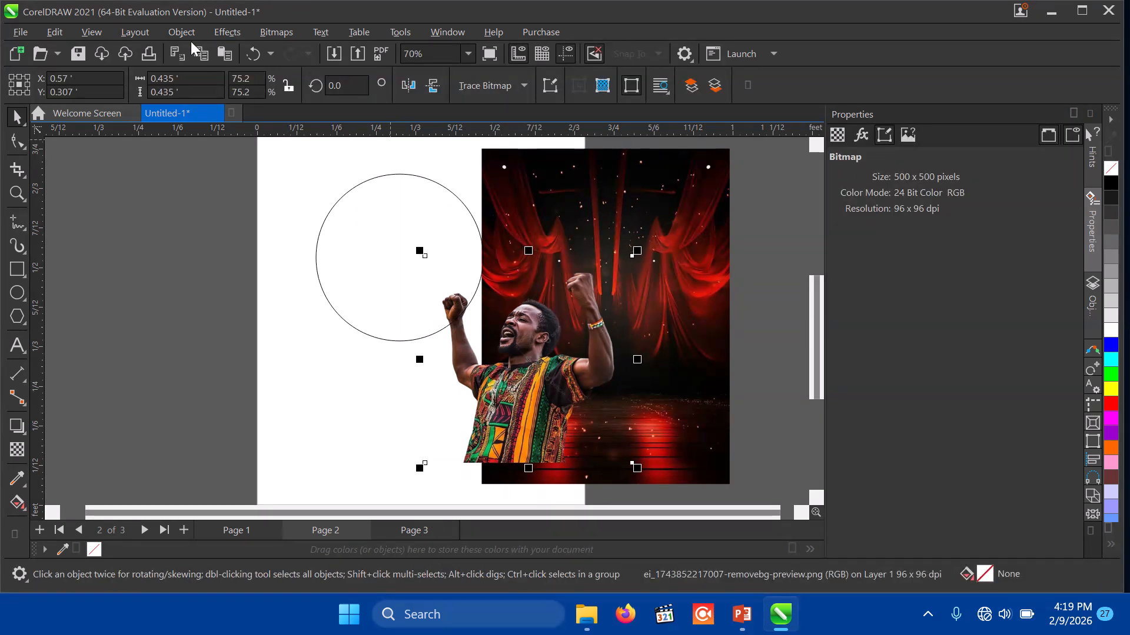
# PowerClip the man's photo inside the circle frame
pyautogui.click(176, 33)
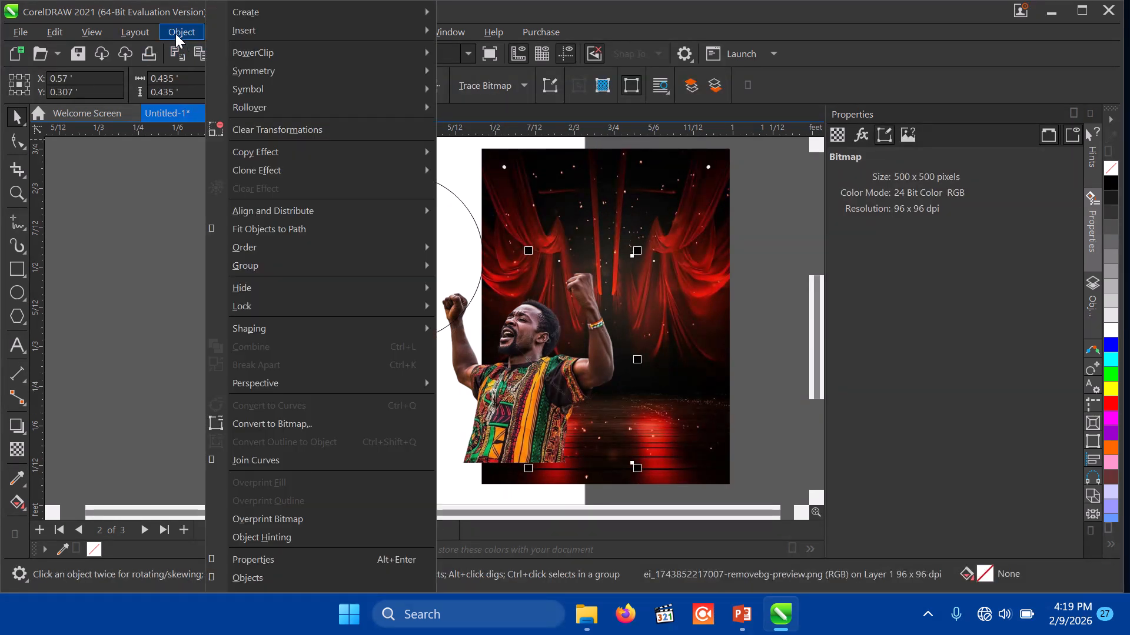
pyautogui.moveTo(270, 54)
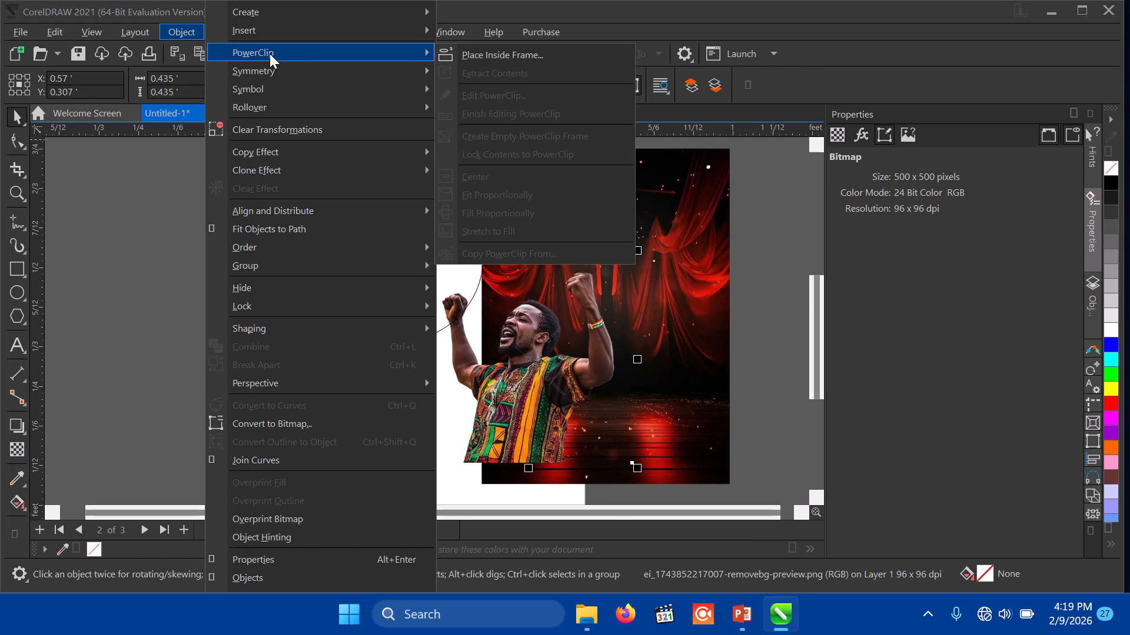
pyautogui.click(529, 58)
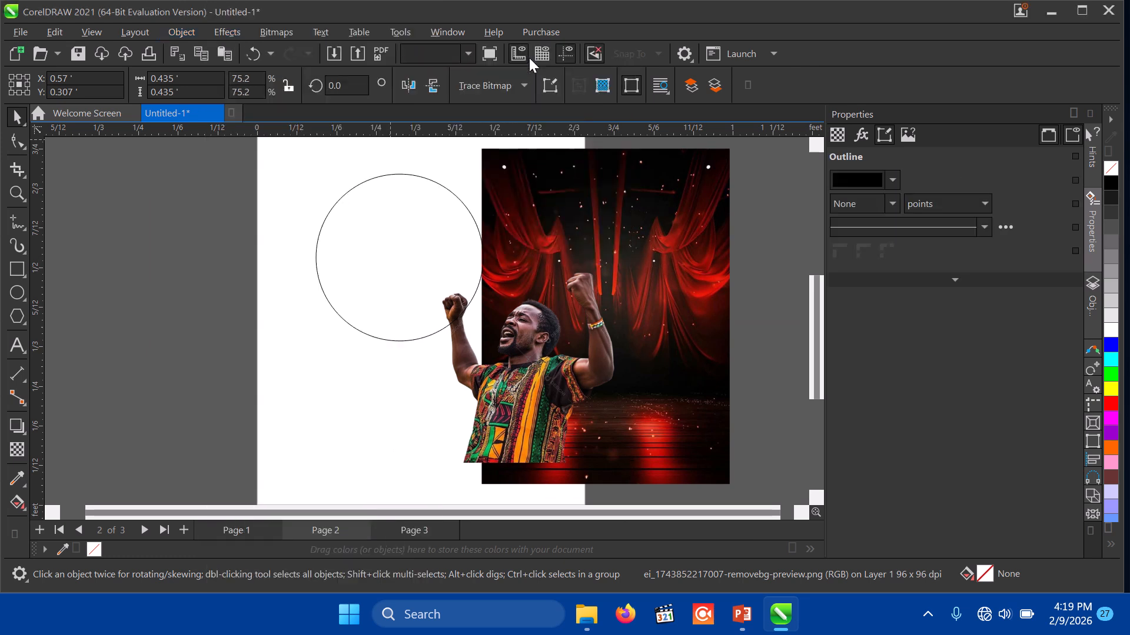
pyautogui.click(316, 254)
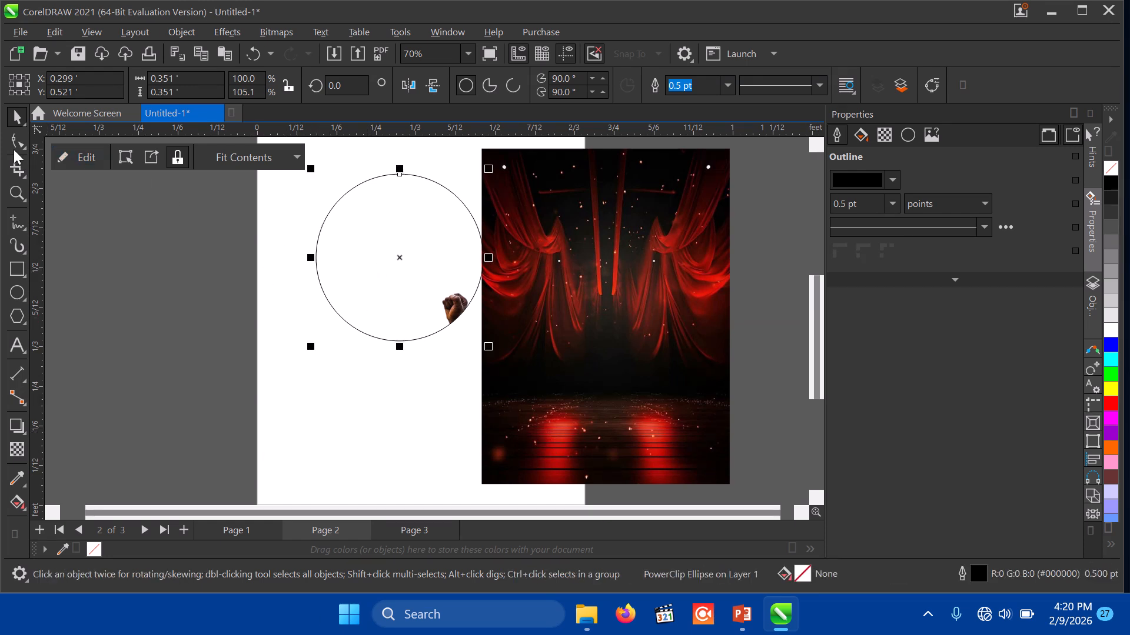
# Edit the circle's PowerClip contents, shrinking the man's photo to about 0.401 ft and positioning him within the circle
pyautogui.click(73, 158)
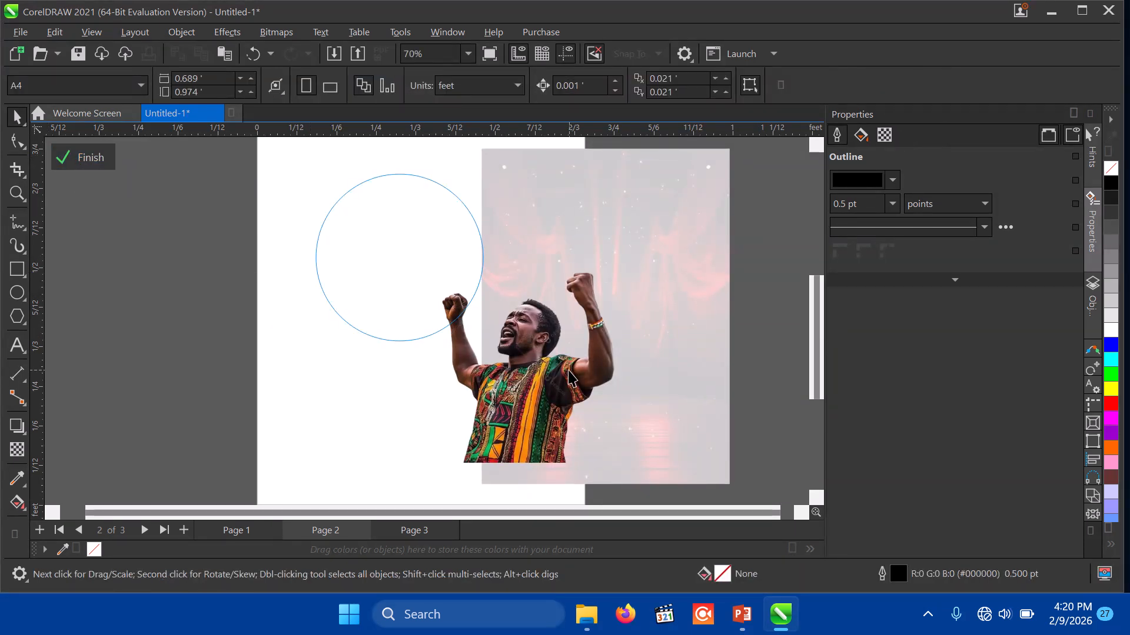
pyautogui.moveTo(535, 395); pyautogui.dragTo(416, 298)
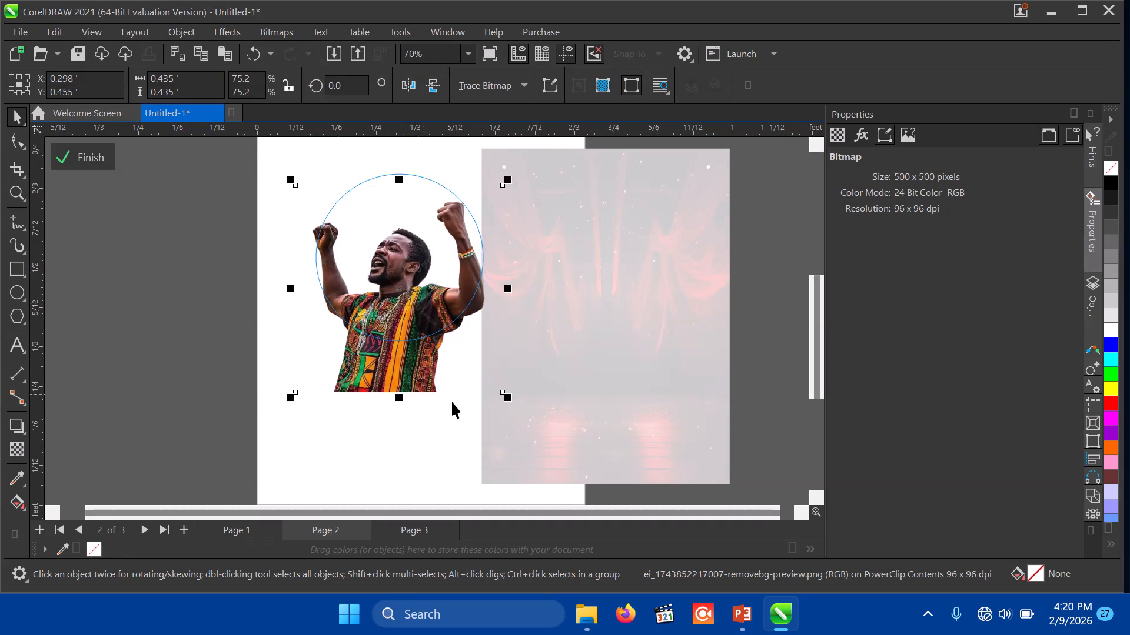
pyautogui.moveTo(507, 397); pyautogui.dragTo(495, 383)
pyautogui.moveTo(376, 270); pyautogui.dragTo(383, 270)
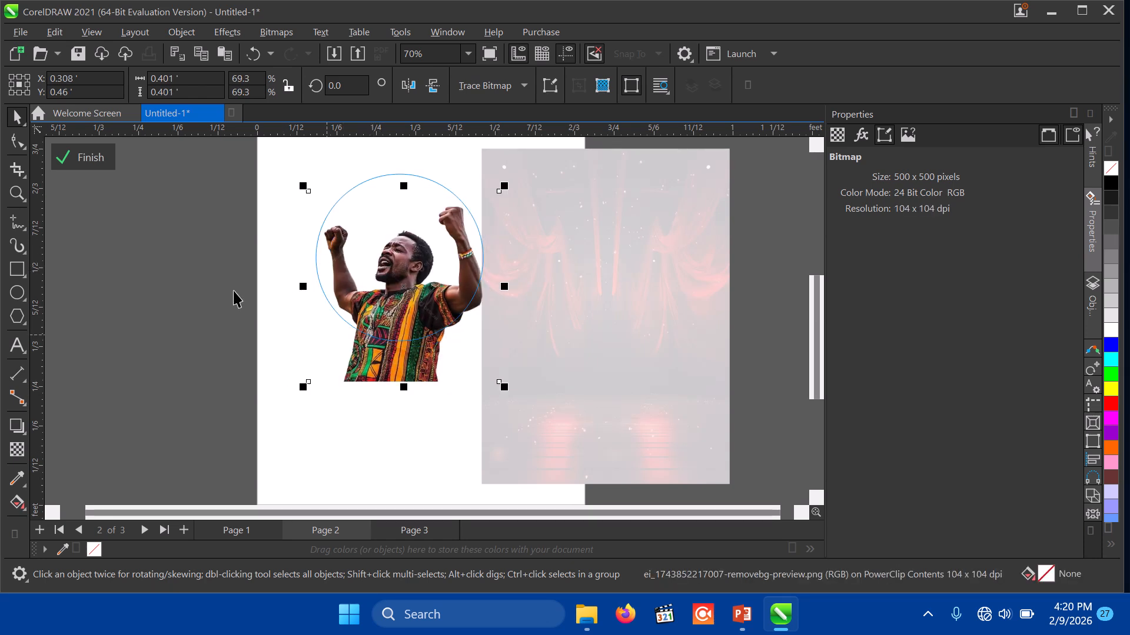
pyautogui.click(86, 157)
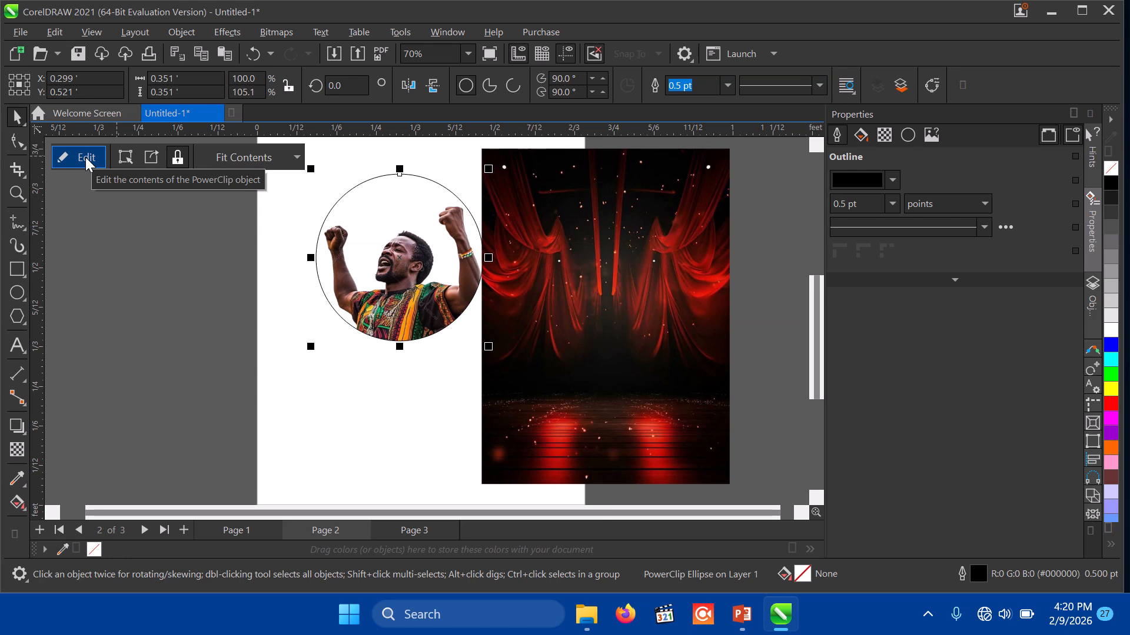
# Undo the PowerClip content edits and the placement of the man's photo inside the circle
pyautogui.click(86, 157)
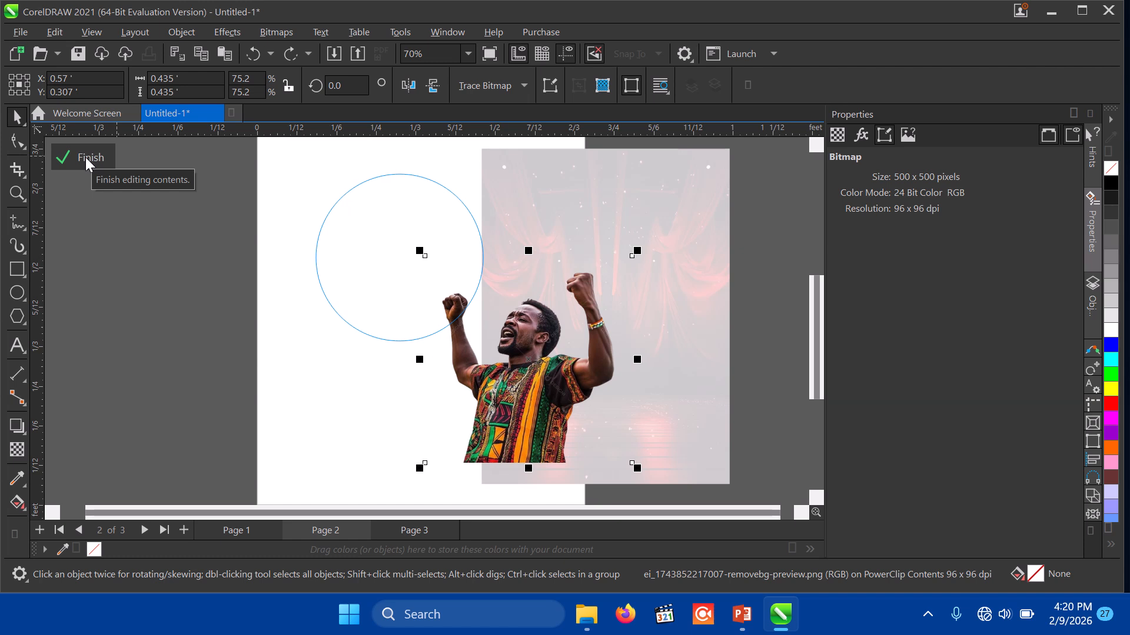
pyautogui.click(86, 157)
pyautogui.hotkey('ctrl', 'z')
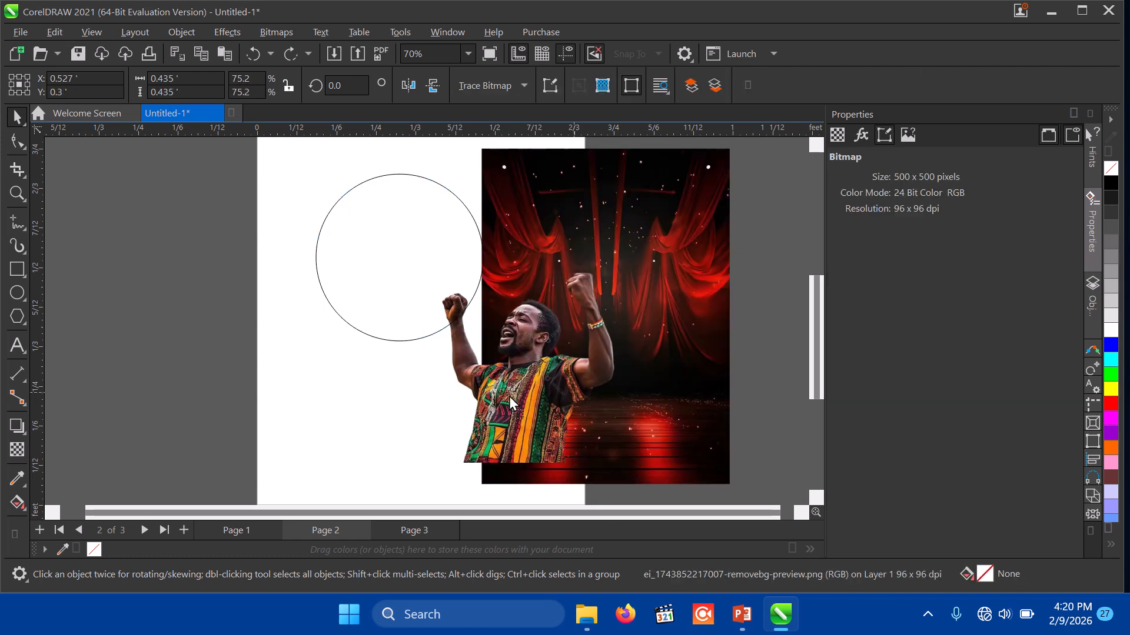
# Move the man's photo below the circle to about X 0.374, Y 0.242 ft and PowerClip it inside the circle
pyautogui.moveTo(578, 395); pyautogui.dragTo(454, 273)
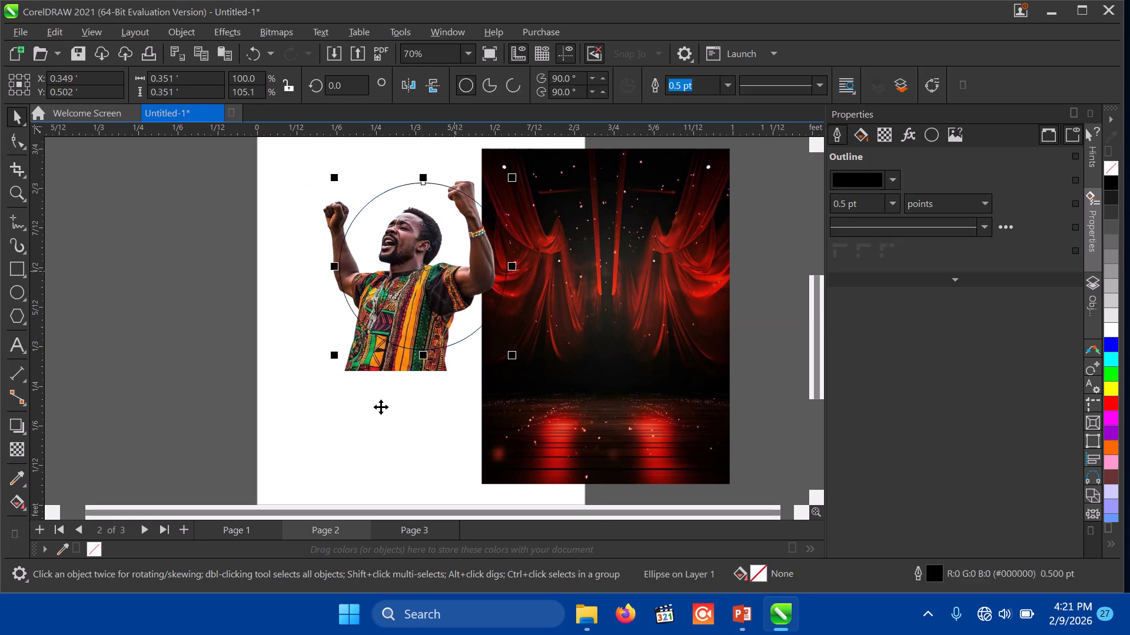
pyautogui.moveTo(357, 363)
pyautogui.mouseDown()
pyautogui.moveTo(342, 494)
pyautogui.moveTo(381, 472)
pyautogui.mouseUp()
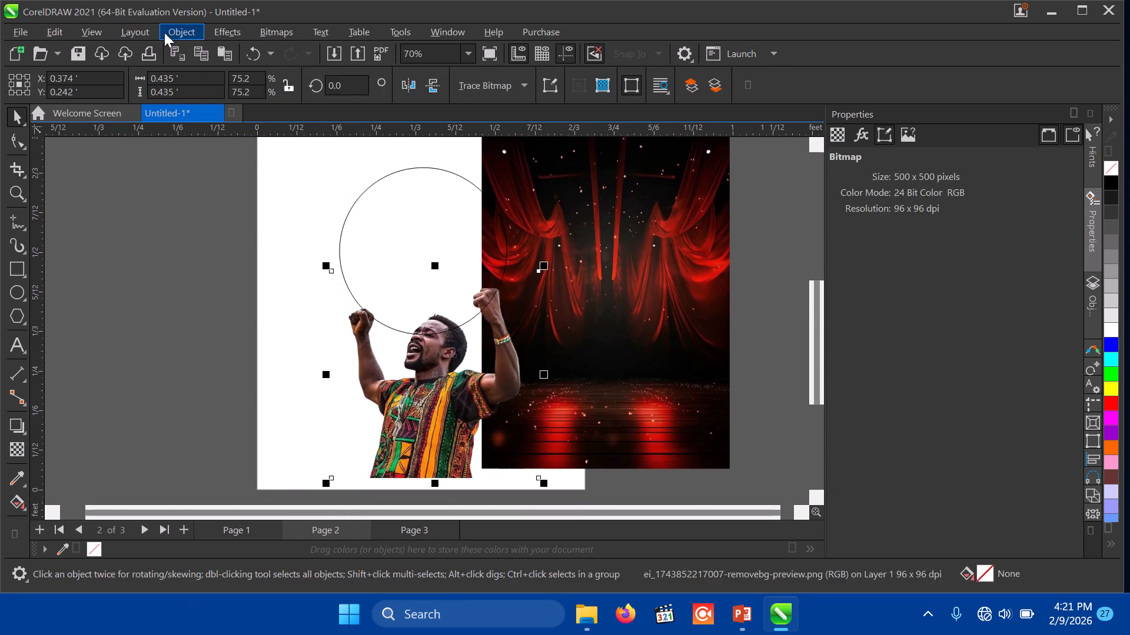
pyautogui.click(190, 34)
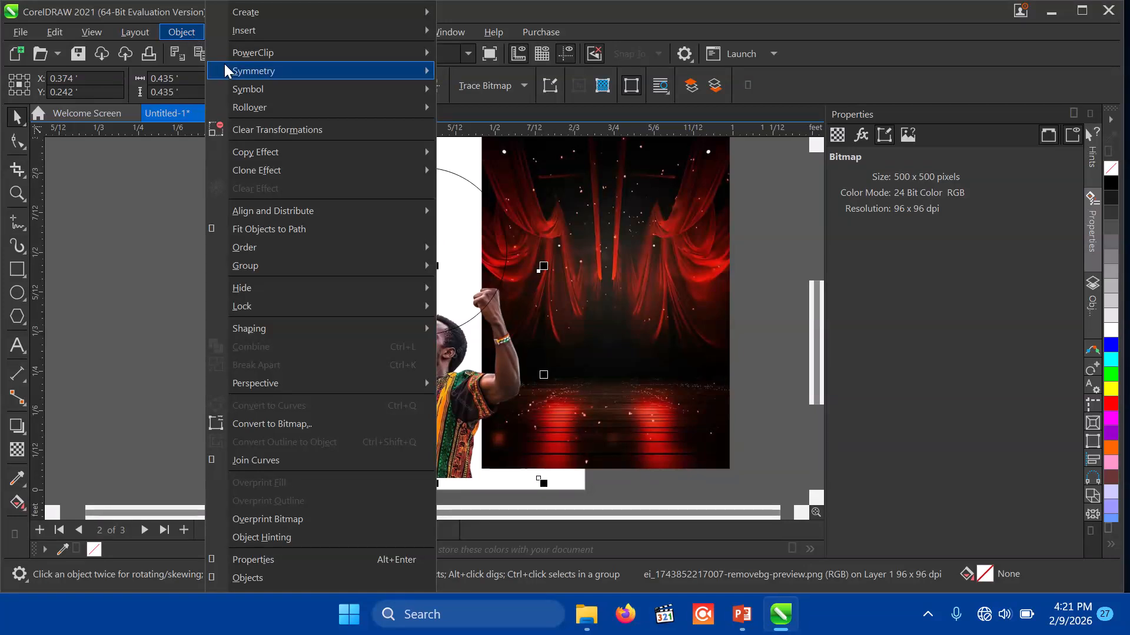
pyautogui.moveTo(245, 53)
pyautogui.click(501, 54)
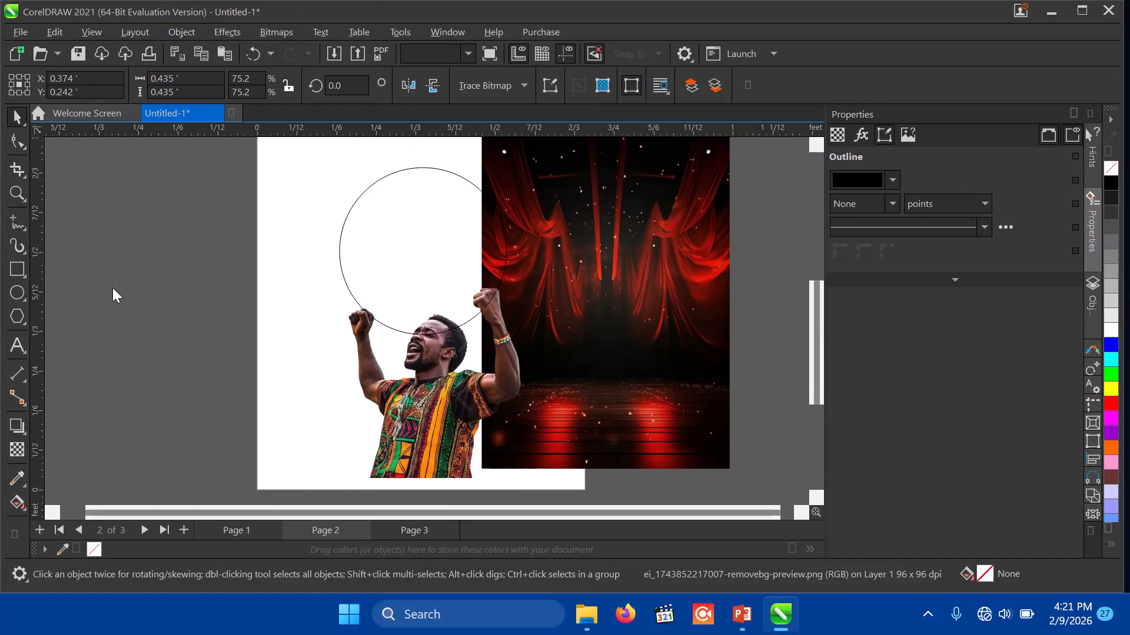
pyautogui.click(360, 230)
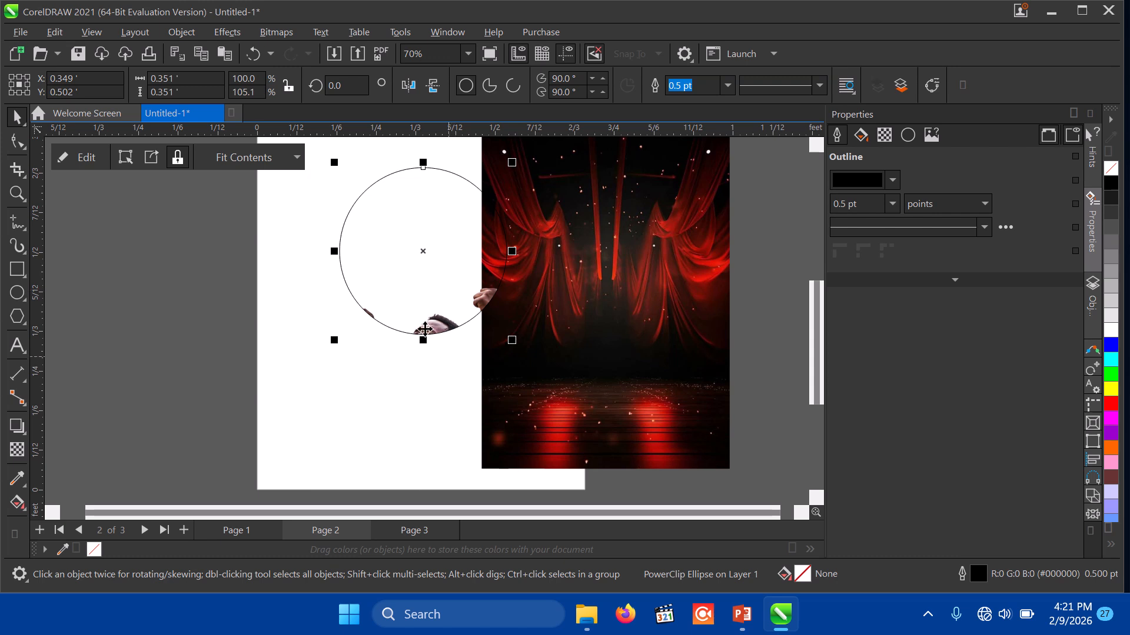
# Shrink the clipped photo to about 0.358 ft, centre the man within the circle, and move the clipped circle to about X 0.263, Y 0.381 ft
pyautogui.click(85, 160)
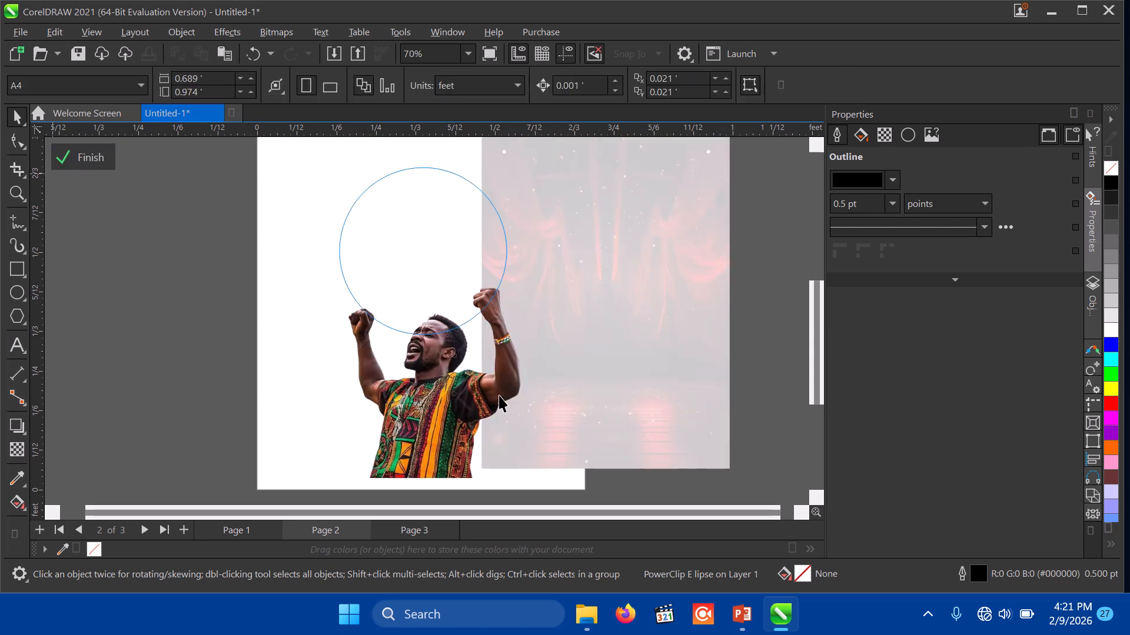
pyautogui.moveTo(446, 360); pyautogui.dragTo(441, 248)
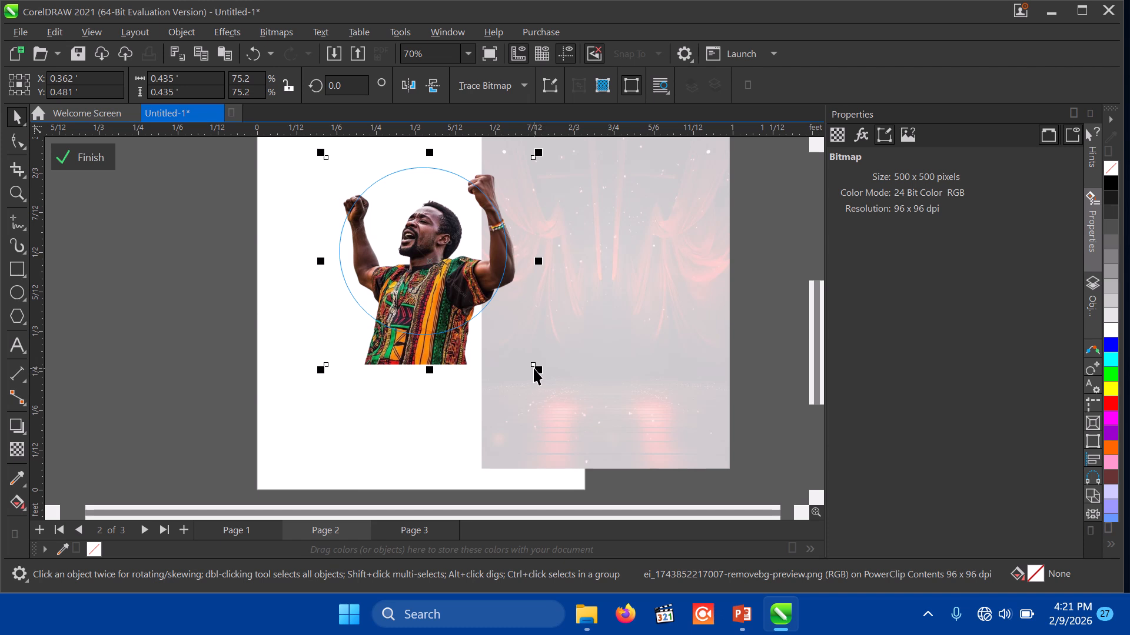
pyautogui.moveTo(534, 368); pyautogui.dragTo(500, 331)
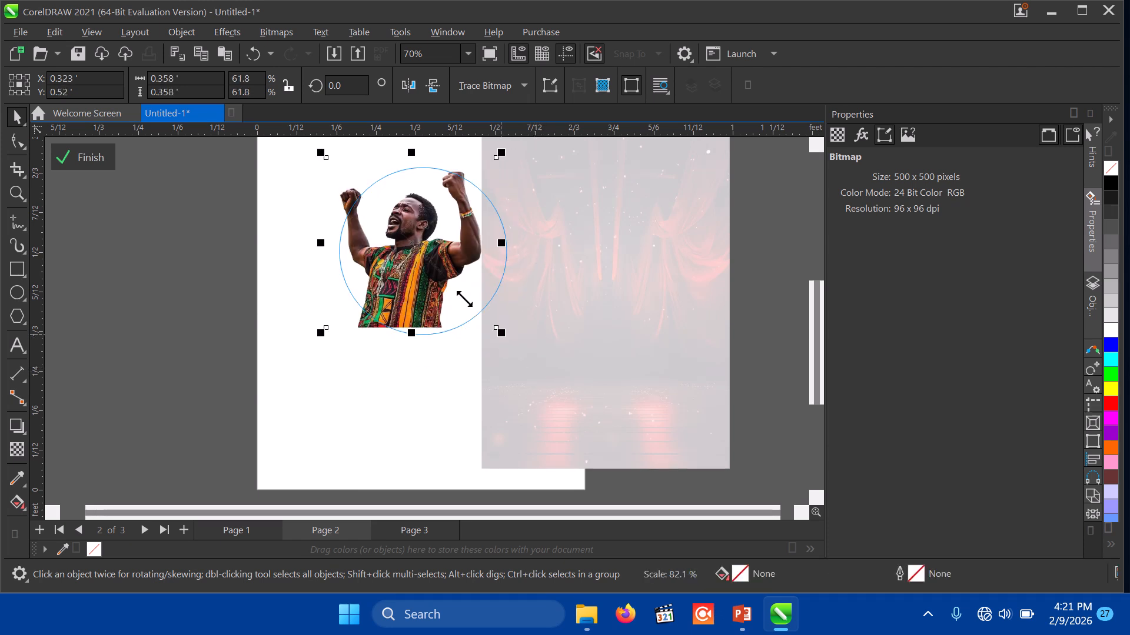
pyautogui.moveTo(410, 229); pyautogui.dragTo(418, 245)
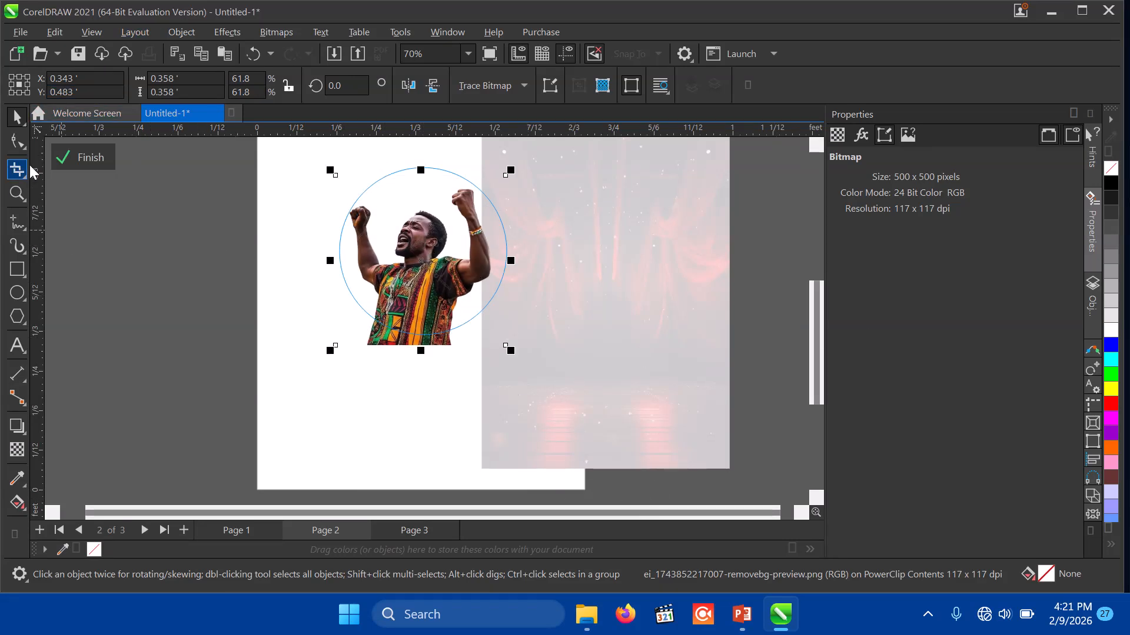
pyautogui.click(84, 163)
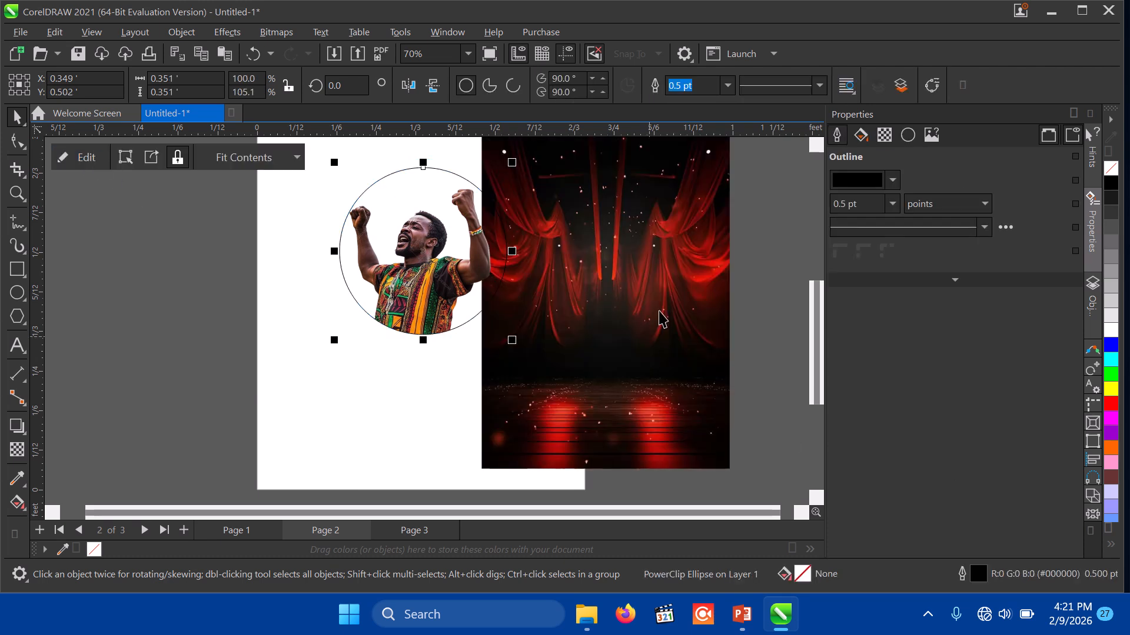
pyautogui.moveTo(420, 253); pyautogui.dragTo(381, 312)
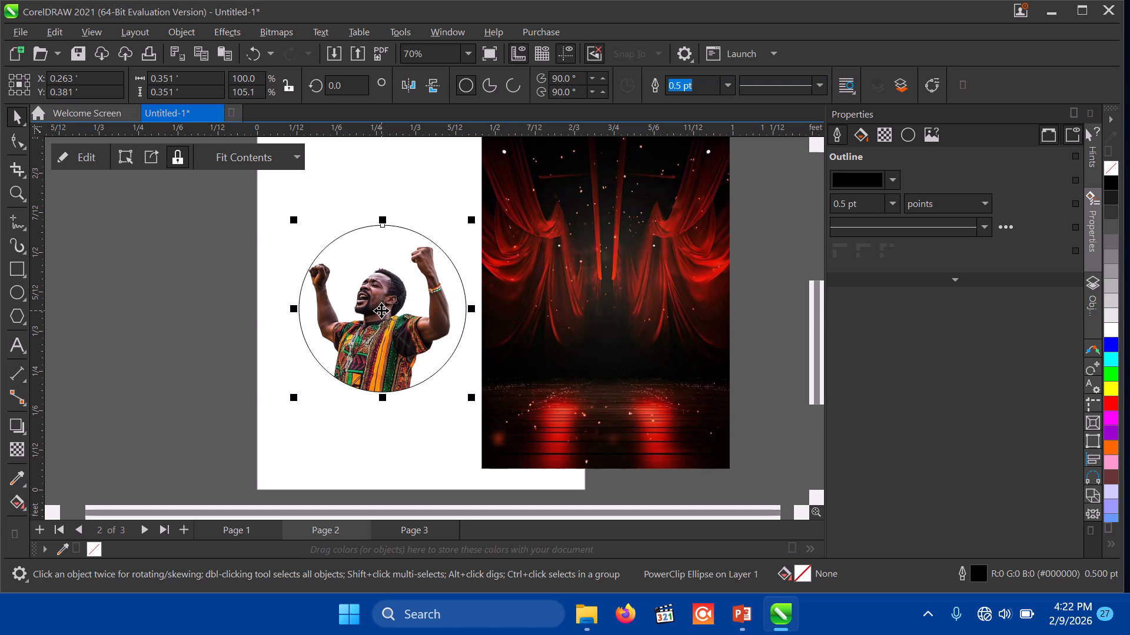
# Undo the clipped circle's move, the PowerClip content edits and the placement of the photo inside the circle
pyautogui.hotkey('ctrl', 'z')
pyautogui.hotkey('ctrl', 'z')
pyautogui.hotkey('ctrl', 'z')
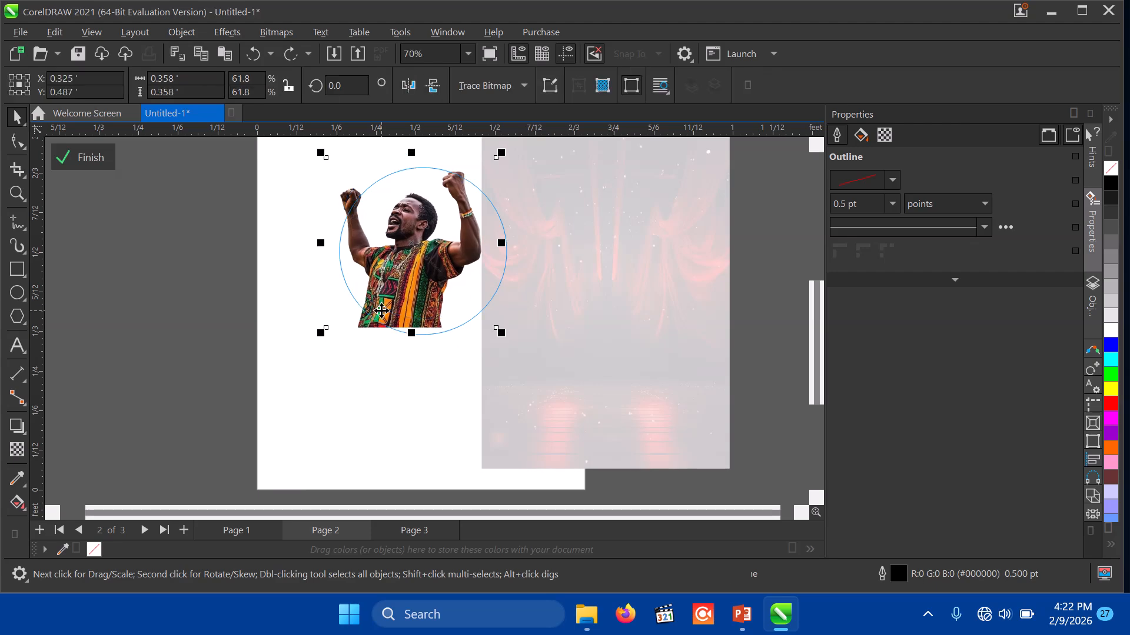
pyautogui.hotkey('ctrl', 'z')
pyautogui.hotkey('ctrl', 'z')
pyautogui.hotkey('ctrl', 'z')
pyautogui.hotkey('ctrl', 'z')
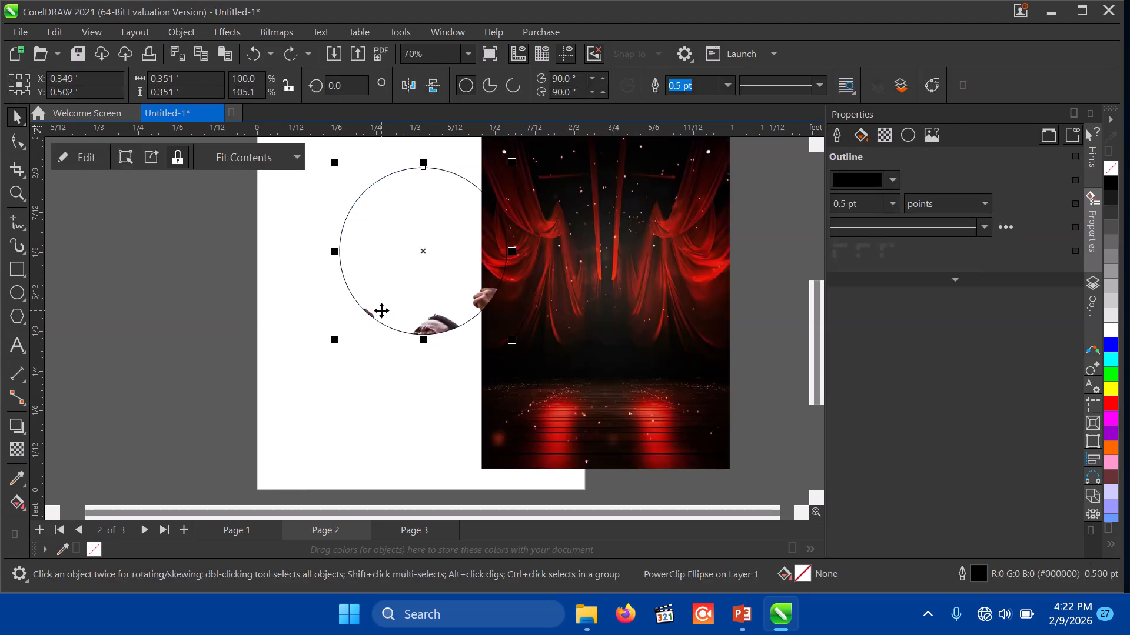
pyautogui.hotkey('ctrl', 'z')
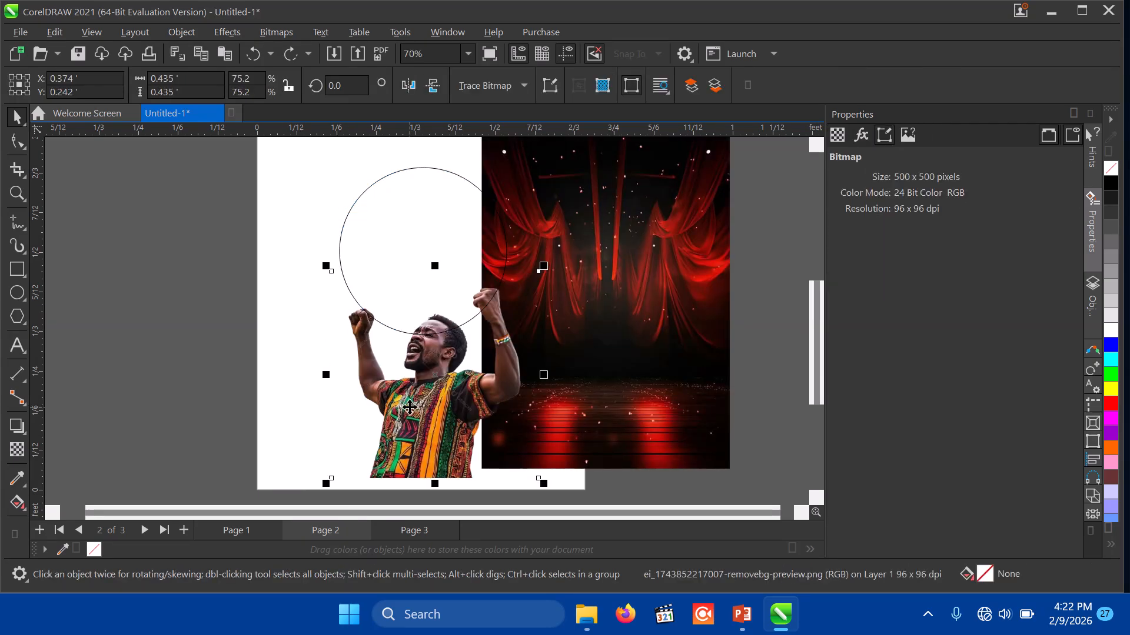
# Move the man's photo onto the red curtain image and the empty circle to about X 0.226, Y 0.451 ft
pyautogui.moveTo(409, 407); pyautogui.dragTo(532, 378)
pyautogui.moveTo(387, 268); pyautogui.dragTo(329, 292)
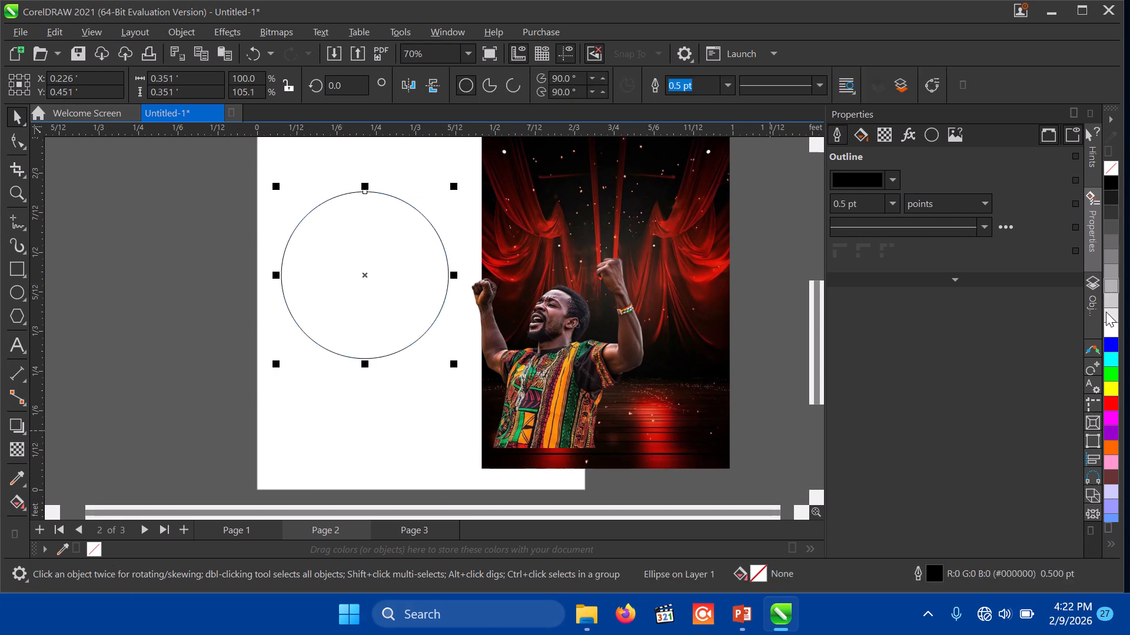
# Give the circle a red outline with a width of 8.0 pt
pyautogui.rightClick(1112, 410)
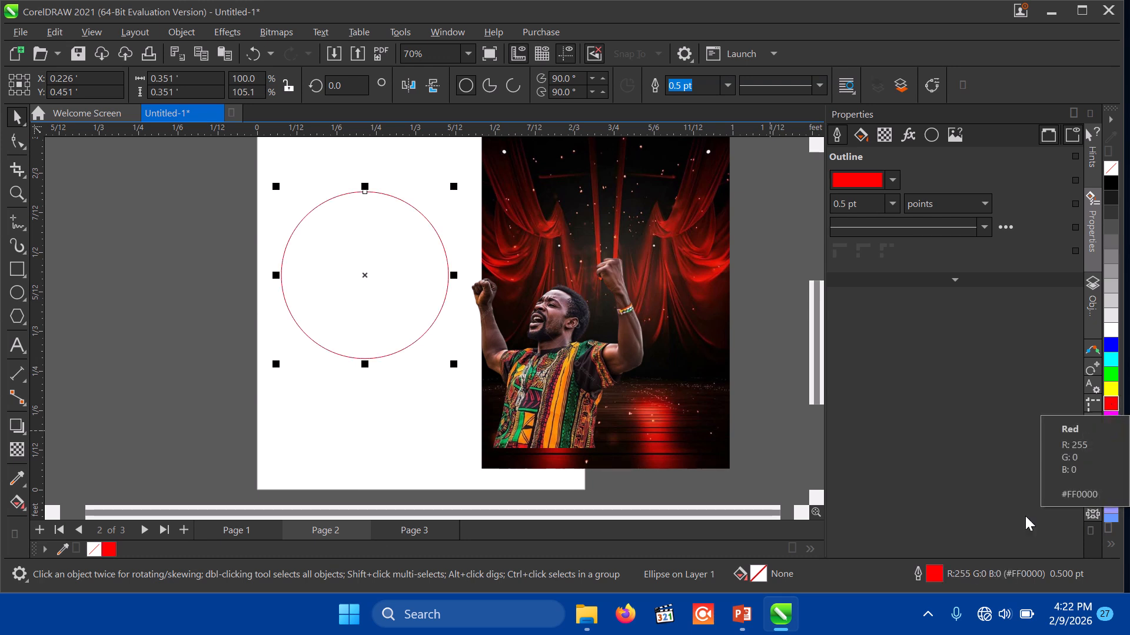
pyautogui.doubleClick(933, 577)
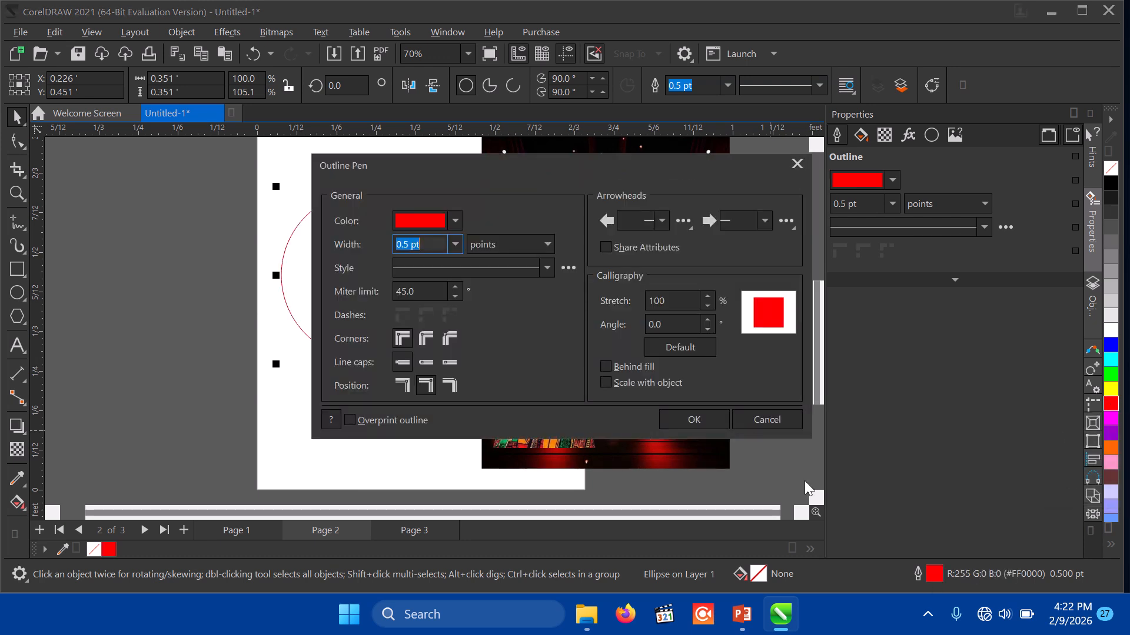
pyautogui.click(452, 248)
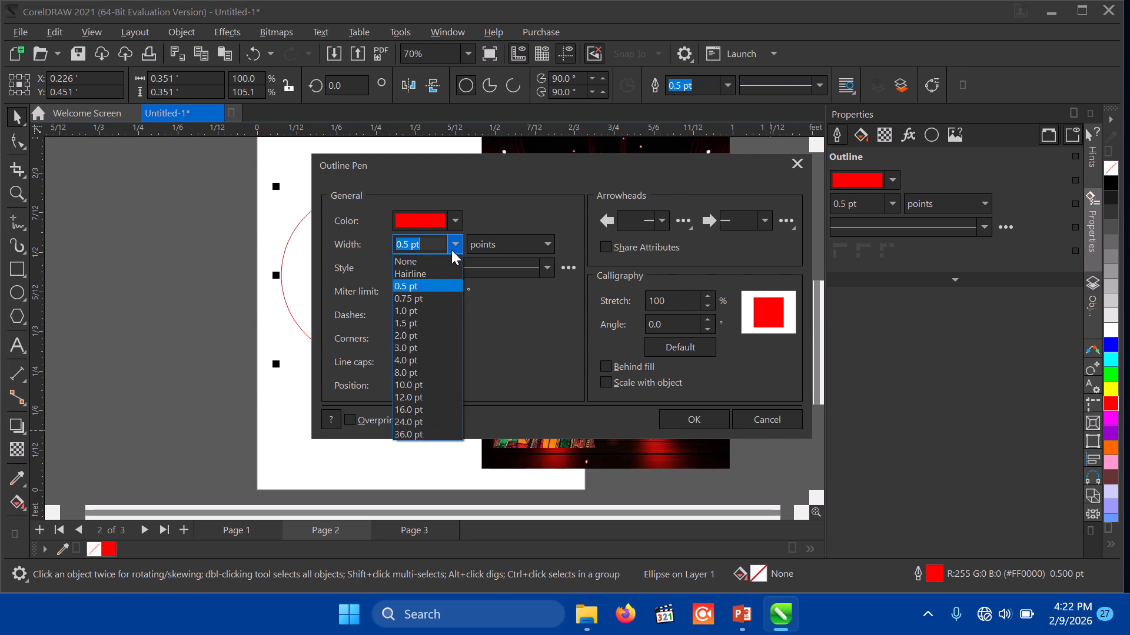
pyautogui.click(419, 358)
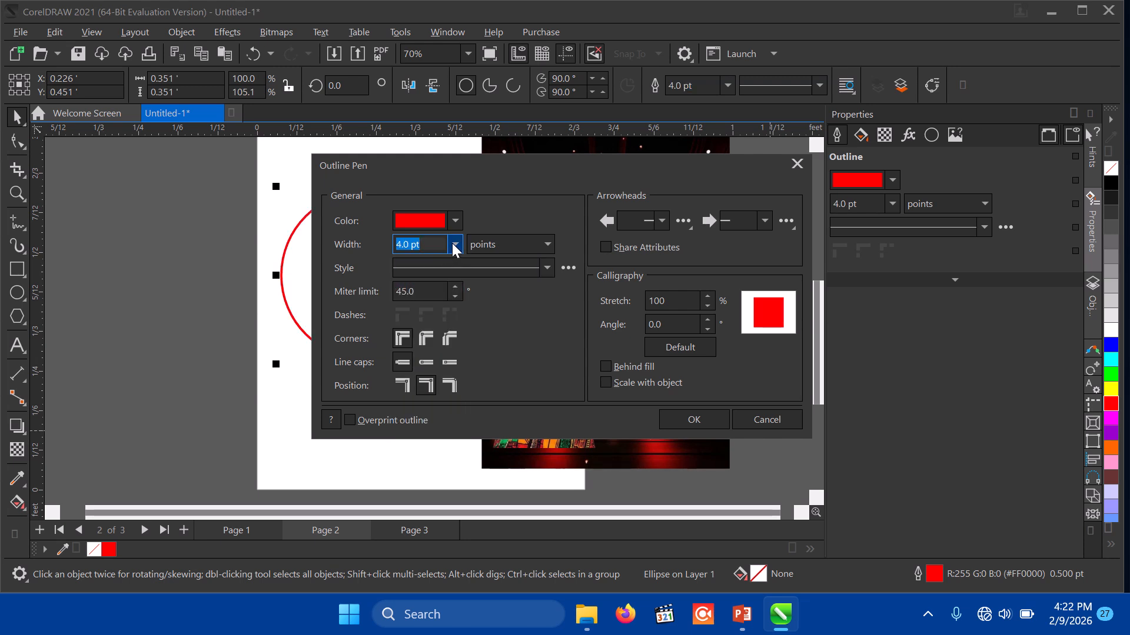
pyautogui.click(454, 248)
pyautogui.click(402, 370)
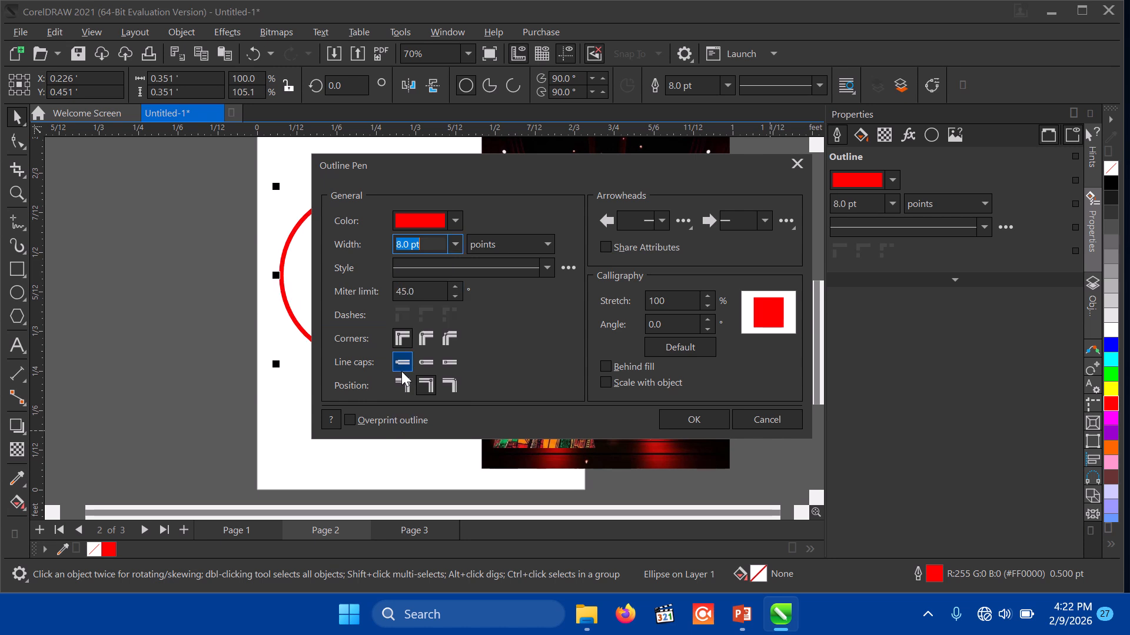
pyautogui.click(694, 415)
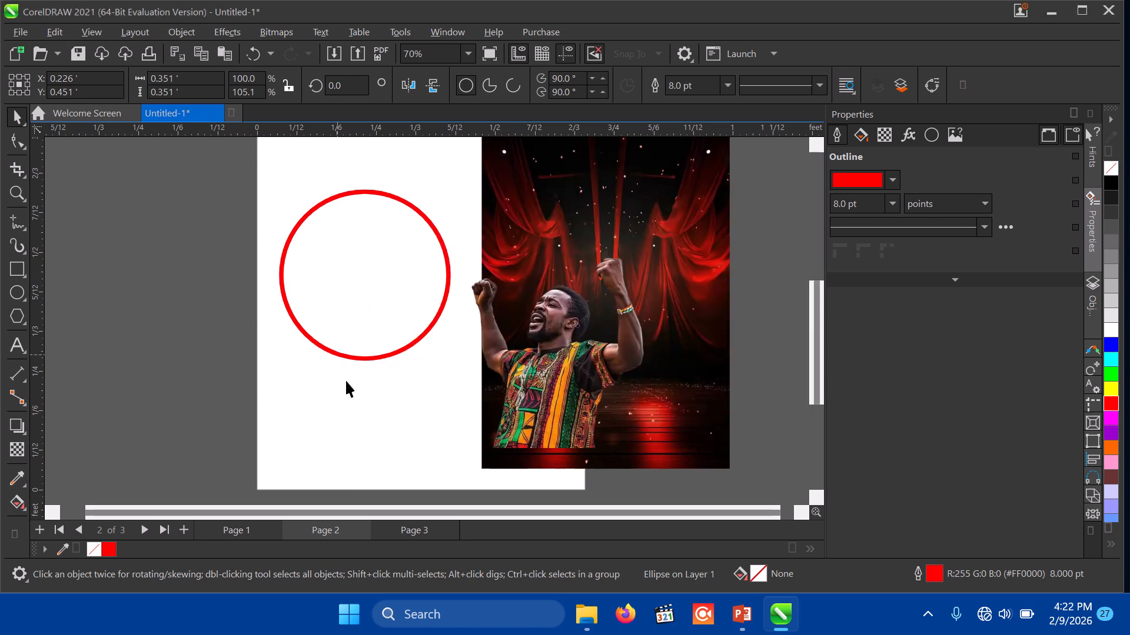
pyautogui.click(388, 412)
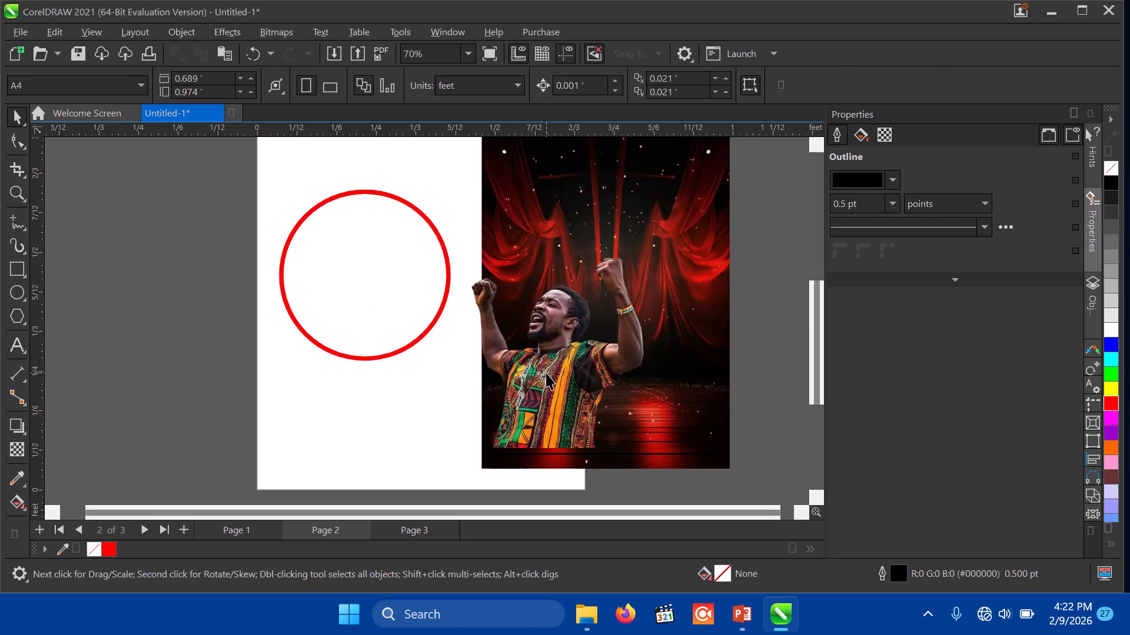
# Move the man's photo to about X 0.251, Y 0.492 ft and the red circle to about X 0.377, Y 0.34 ft
pyautogui.moveTo(547, 380); pyautogui.dragTo(380, 338)
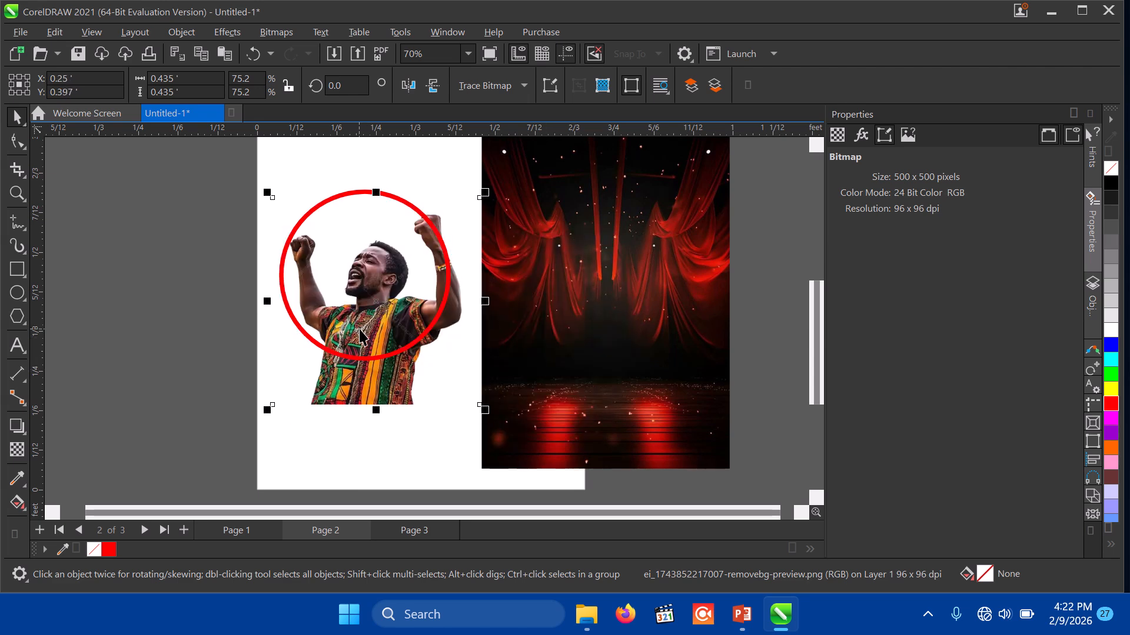
pyautogui.moveTo(373, 300)
pyautogui.mouseDown()
pyautogui.moveTo(358, 277)
pyautogui.moveTo(358, 289)
pyautogui.mouseUp()
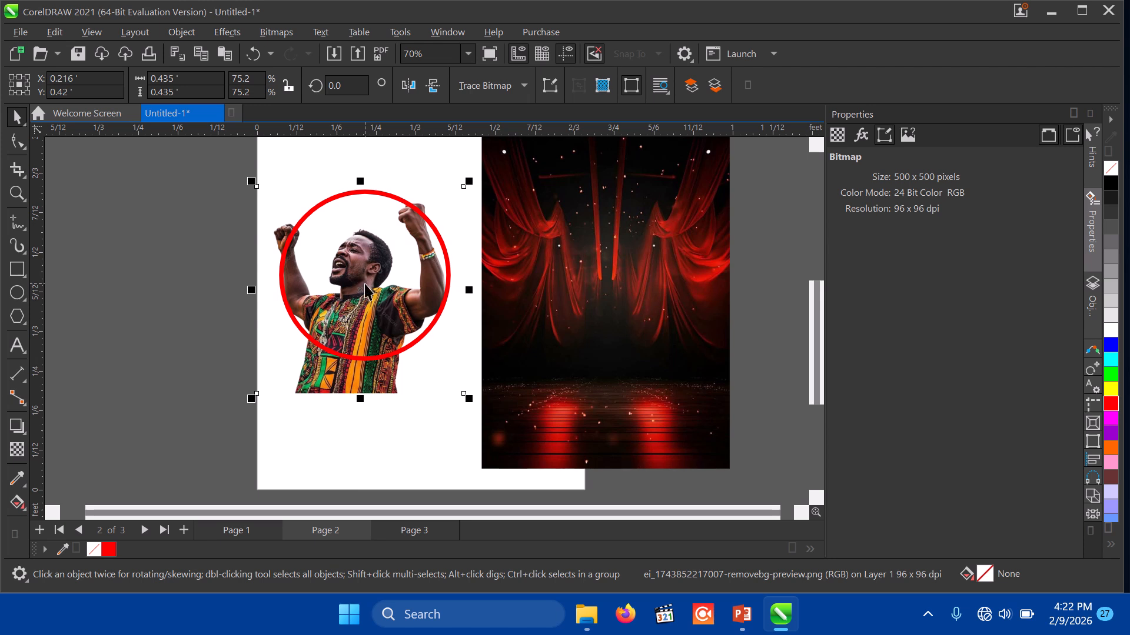
pyautogui.moveTo(365, 290); pyautogui.dragTo(380, 258)
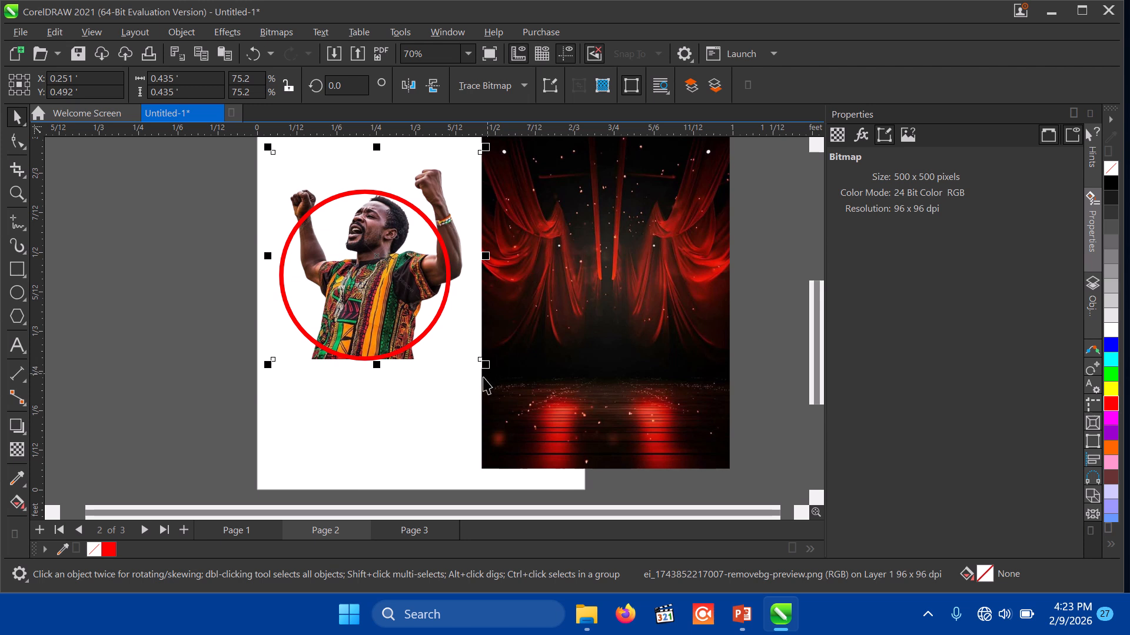
pyautogui.click(431, 440)
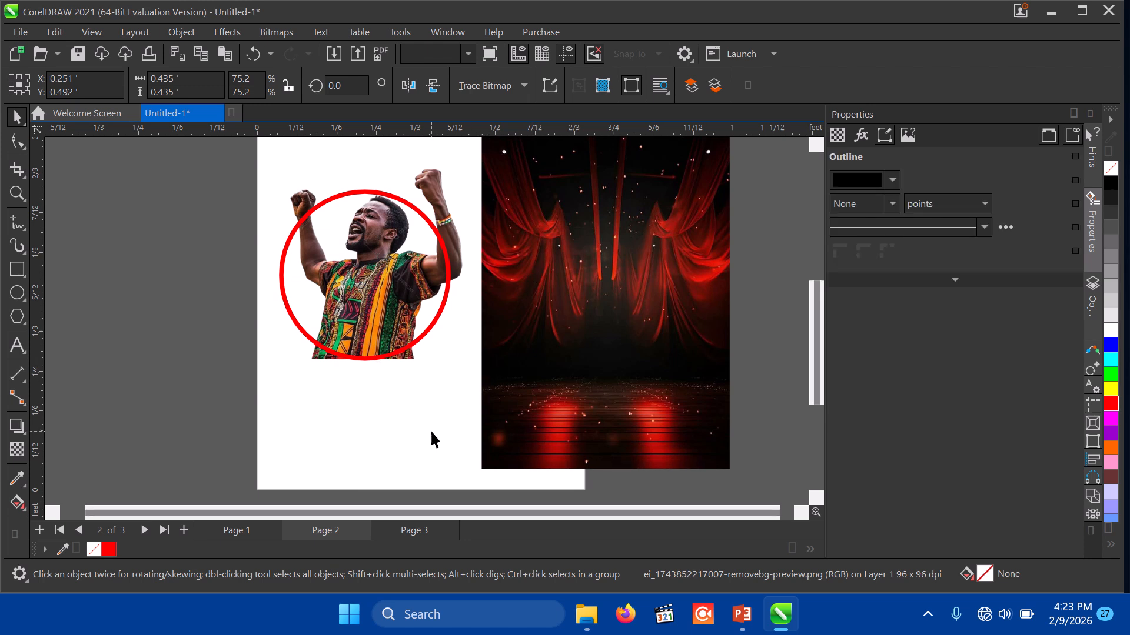
pyautogui.click(371, 285)
pyautogui.moveTo(371, 285); pyautogui.dragTo(400, 326)
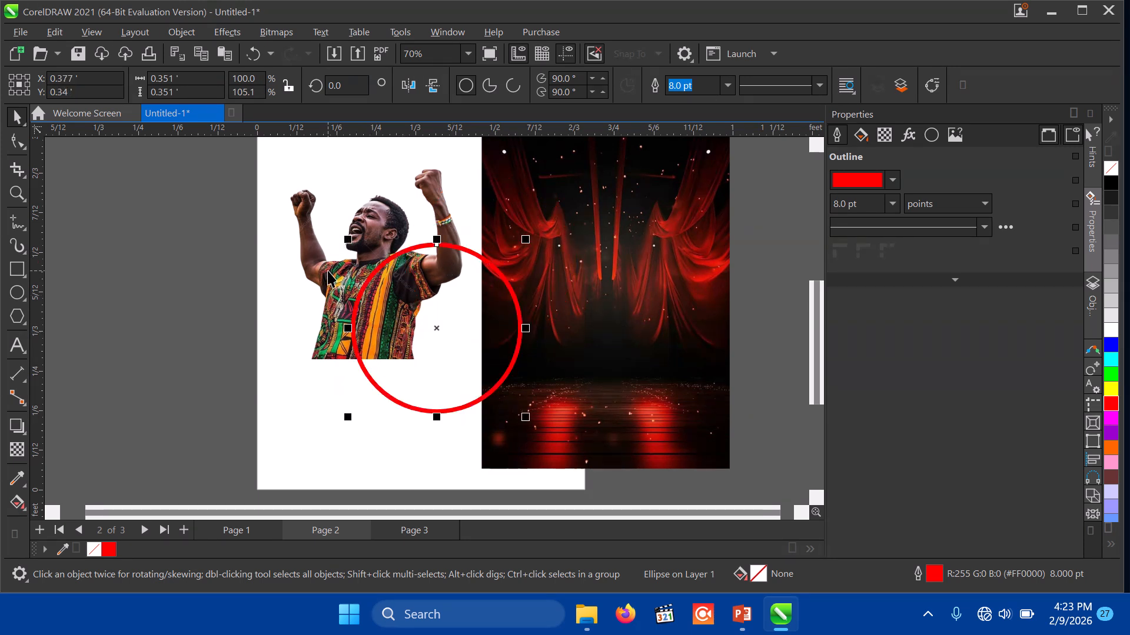
# PowerClip the man's photo inside the red-outlined circle
pyautogui.click(271, 314)
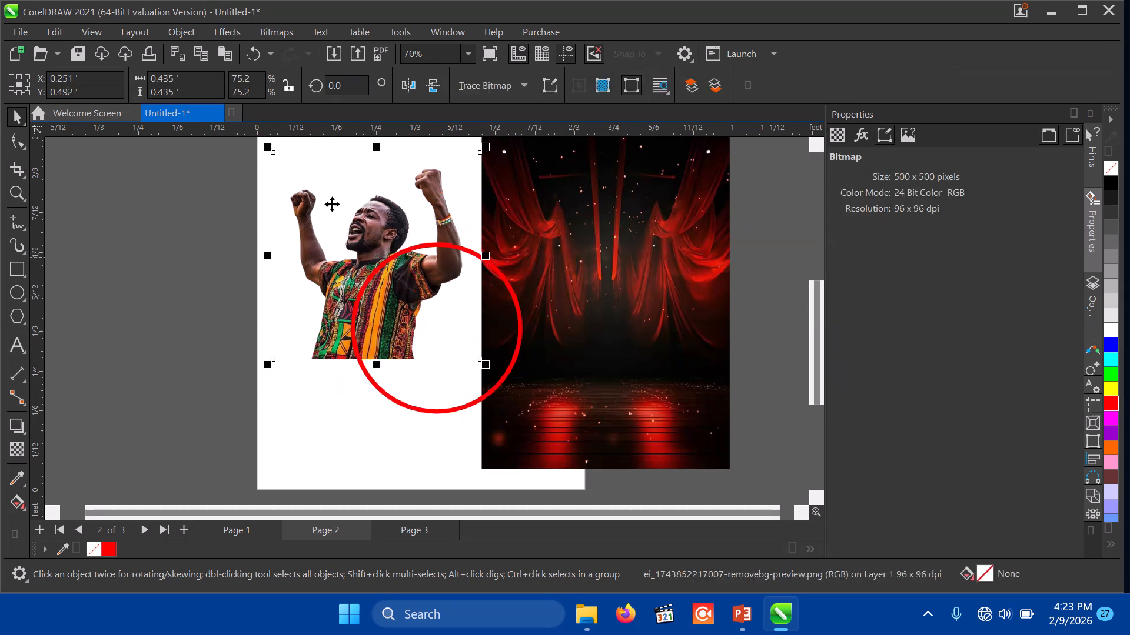
pyautogui.click(186, 37)
pyautogui.moveTo(256, 54)
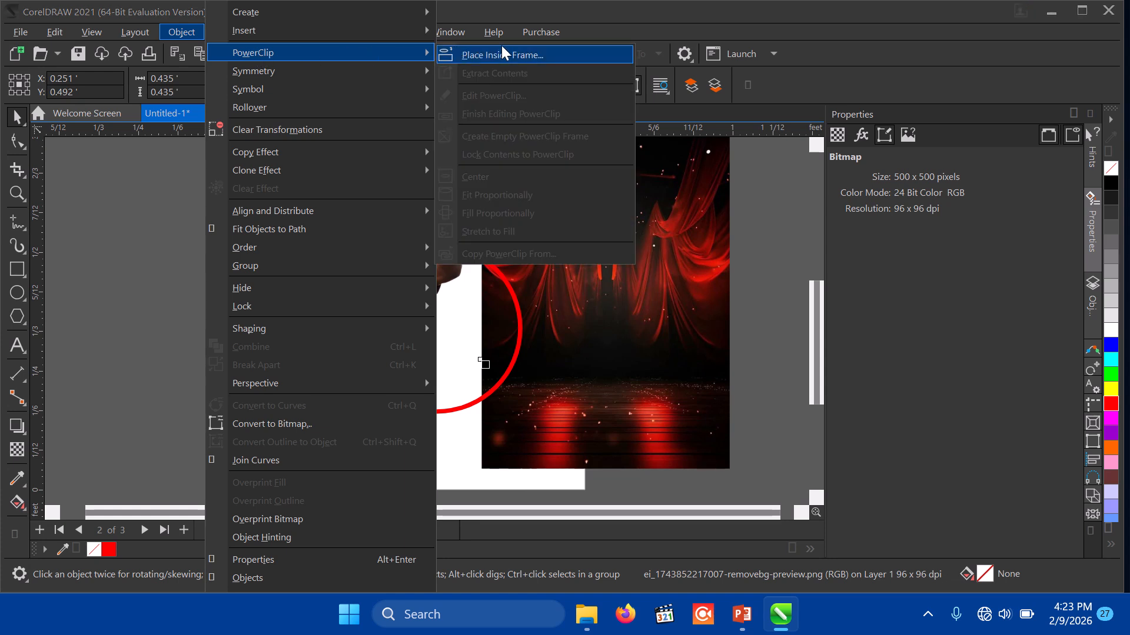
pyautogui.click(513, 55)
pyautogui.click(393, 393)
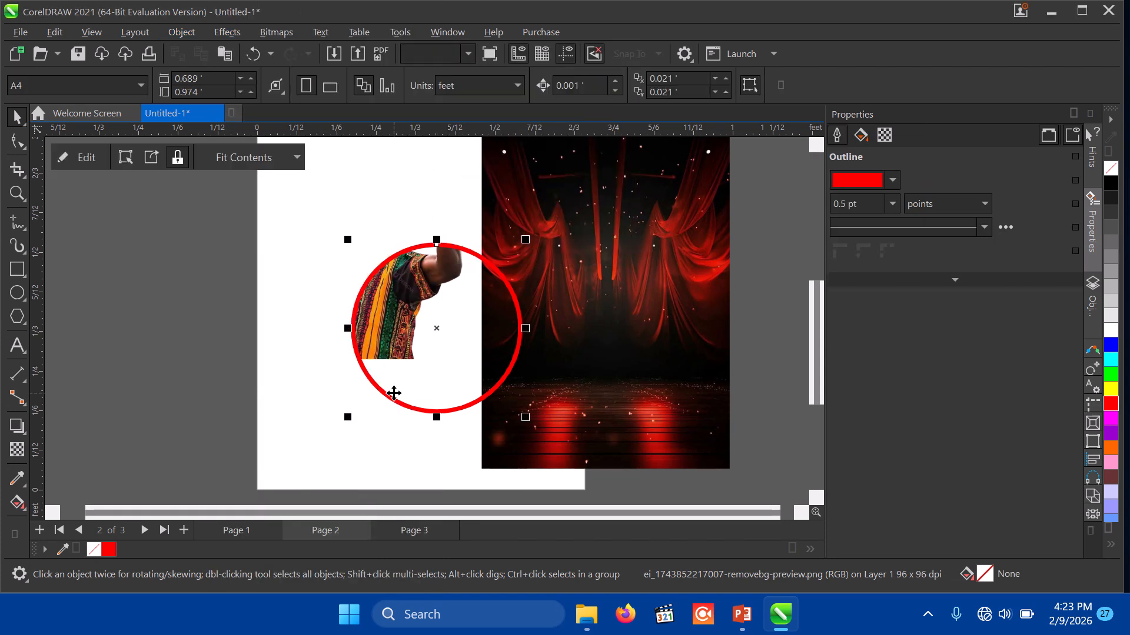
# Edit the circle's PowerClip contents, enlarging the man's photo to about 0.447 ft and positioning it at about X 0.396, Y 0.386 ft
pyautogui.click(82, 157)
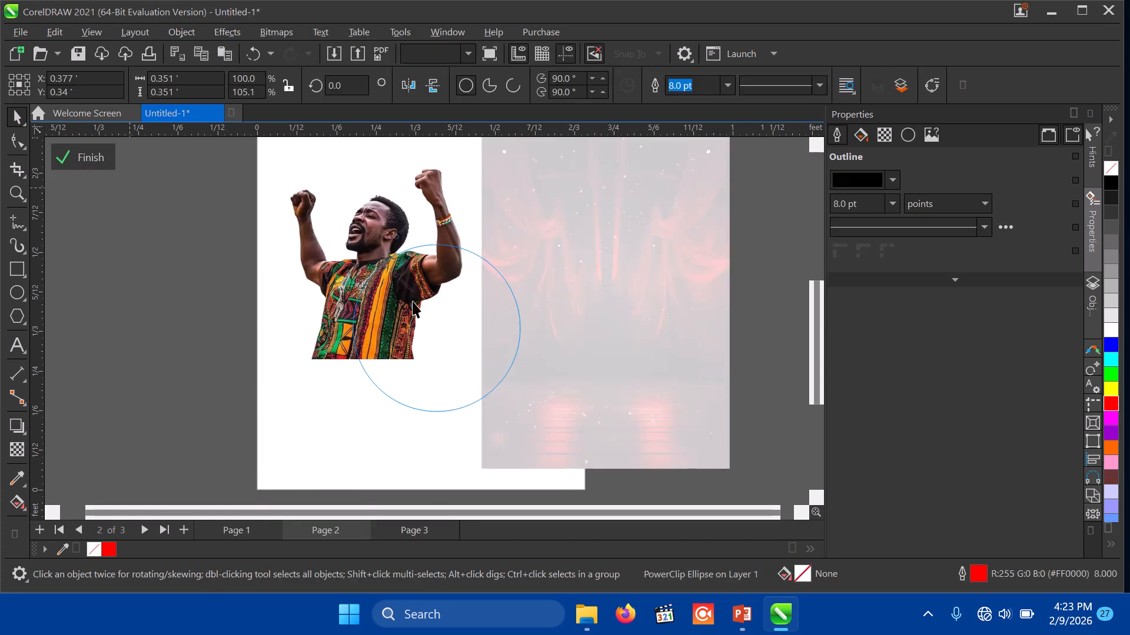
pyautogui.click(400, 286)
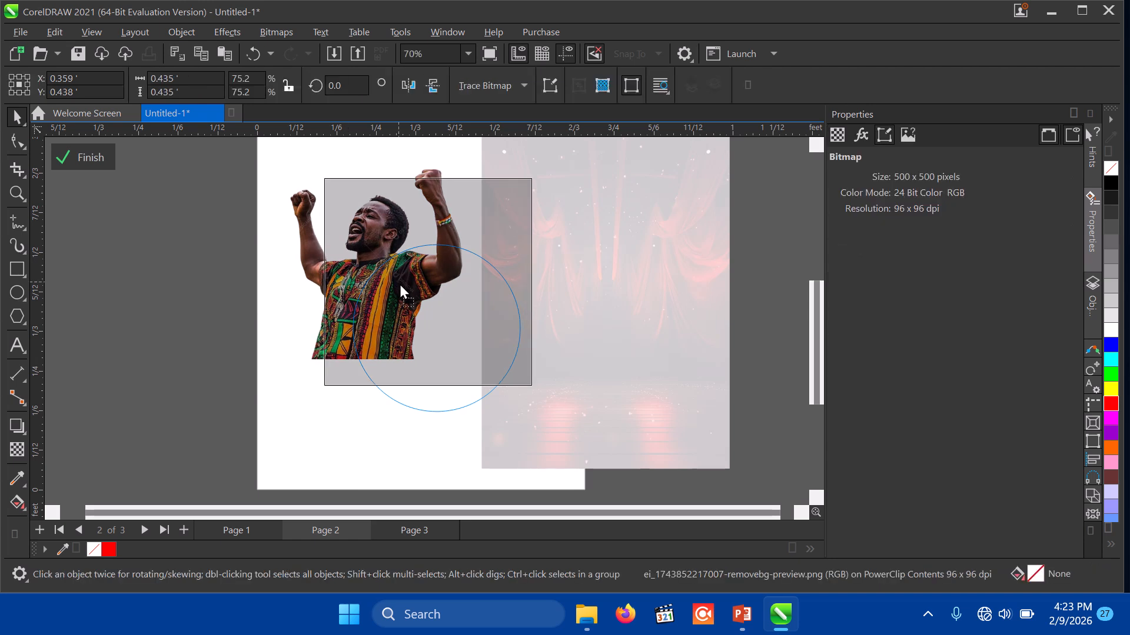
pyautogui.moveTo(400, 284); pyautogui.dragTo(422, 309)
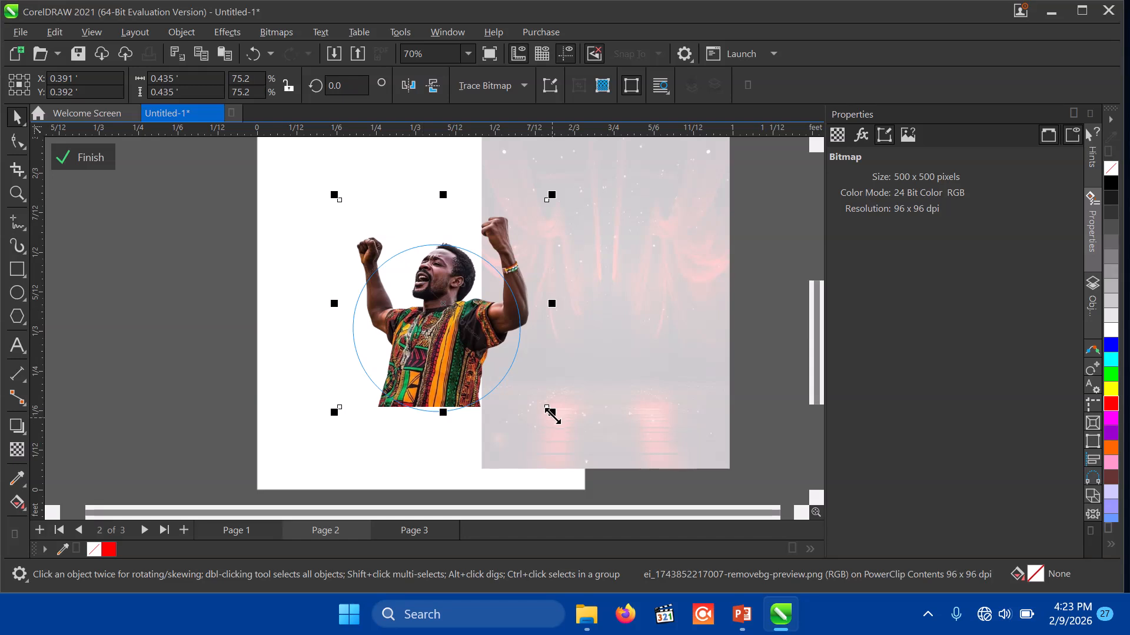
pyautogui.moveTo(550, 412); pyautogui.dragTo(559, 422)
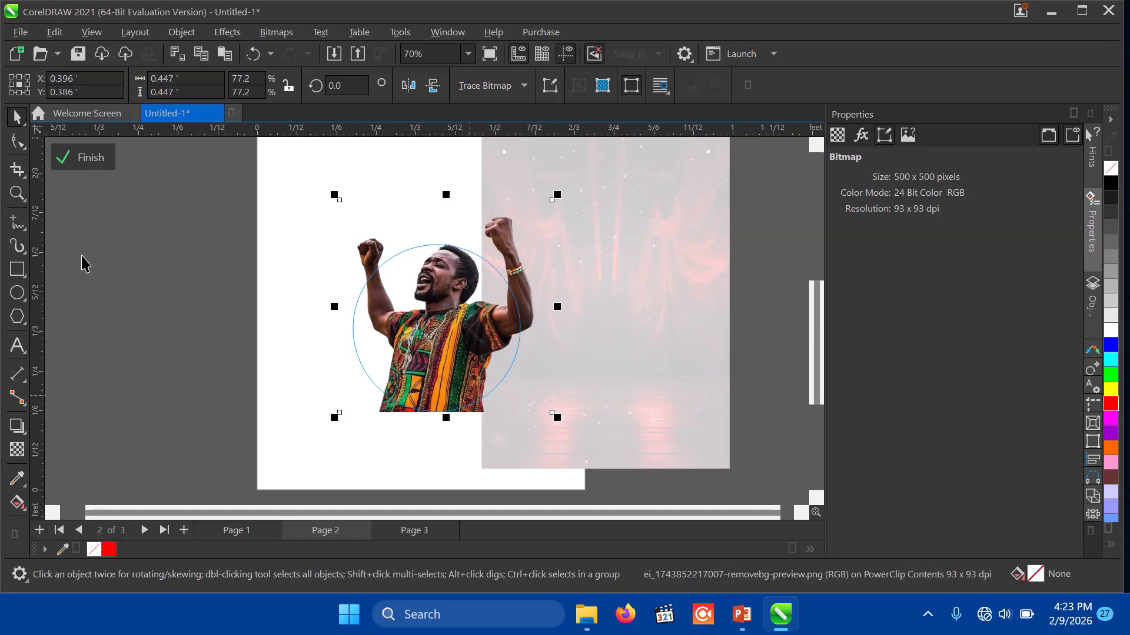
pyautogui.click(88, 161)
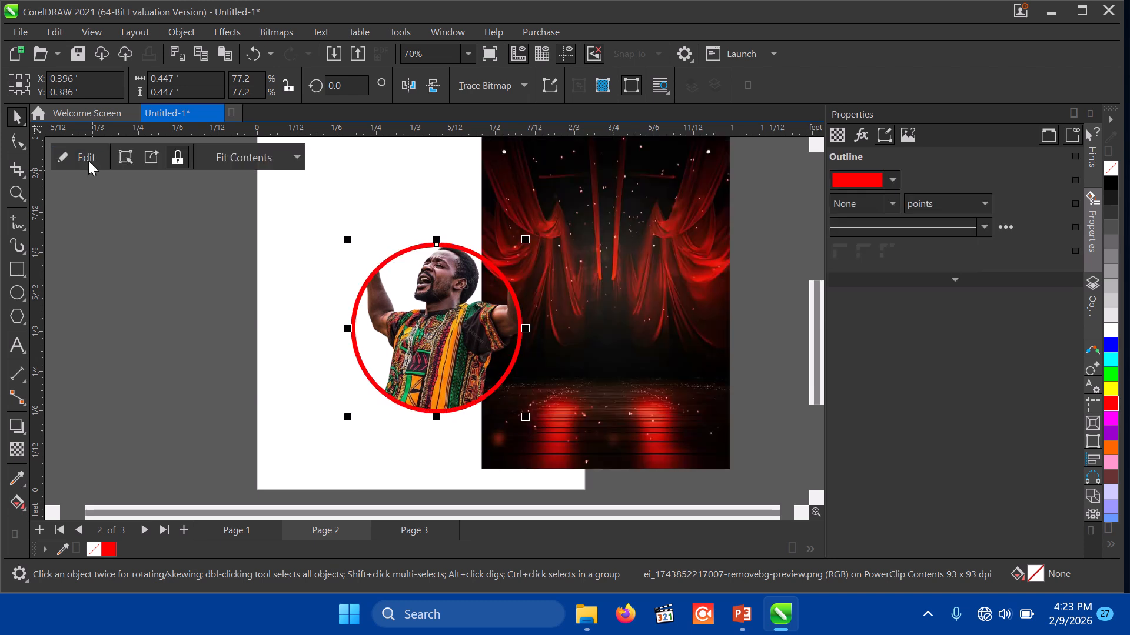
# Move the PowerClip circle to about X 0.212, Y 0.453 ft and paste a copy of its clipped photo in front of it
pyautogui.moveTo(445, 362); pyautogui.dragTo(371, 302)
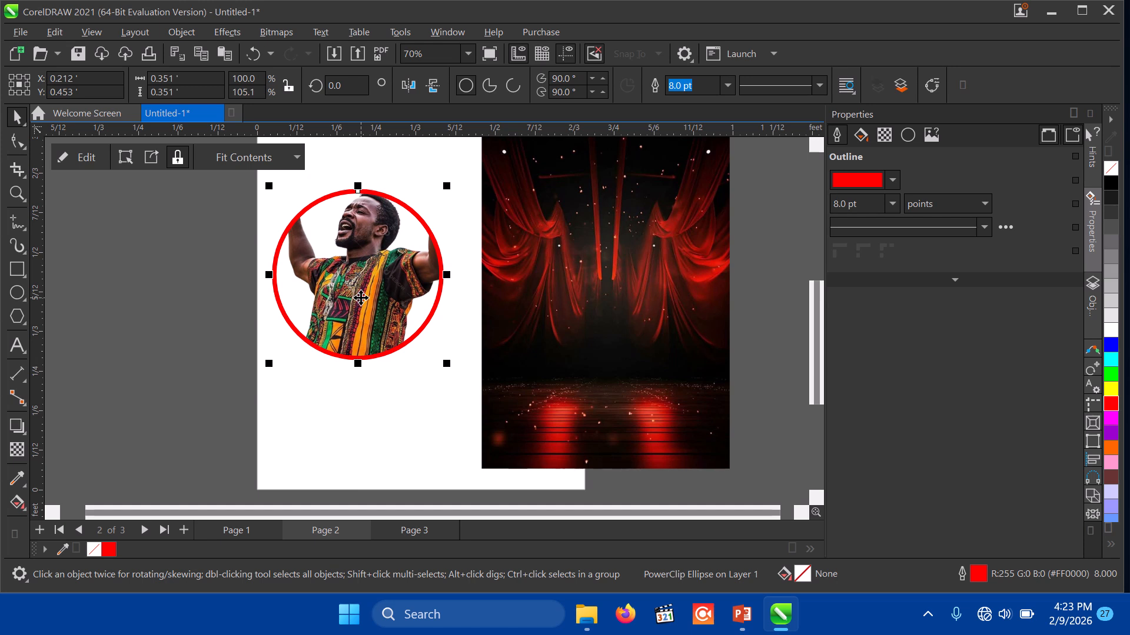
pyautogui.click(73, 158)
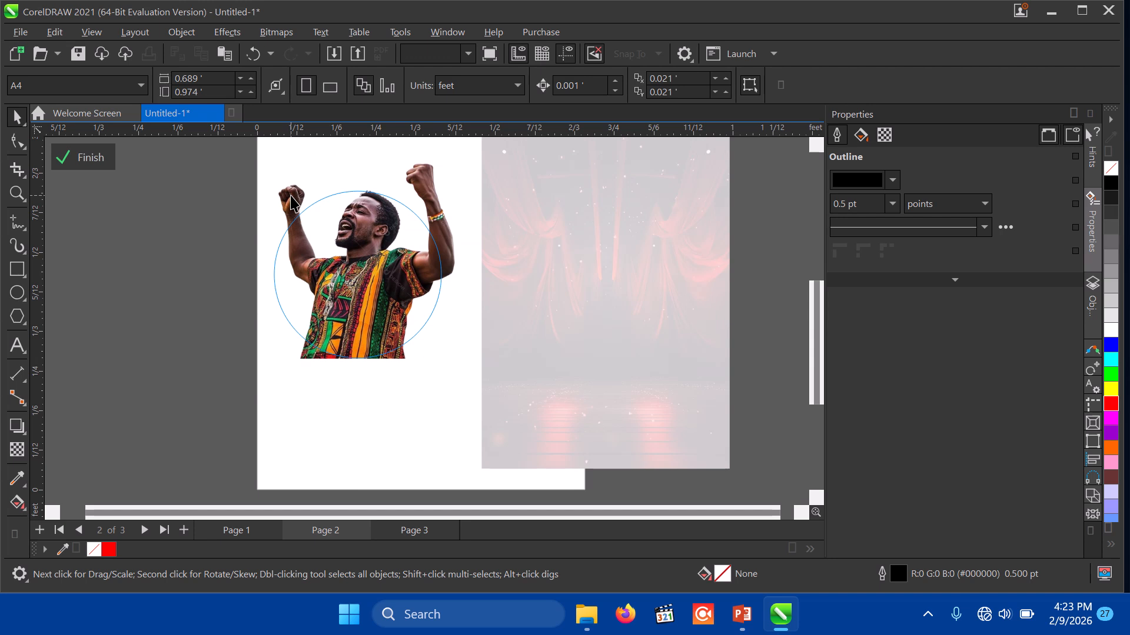
pyautogui.click(278, 330)
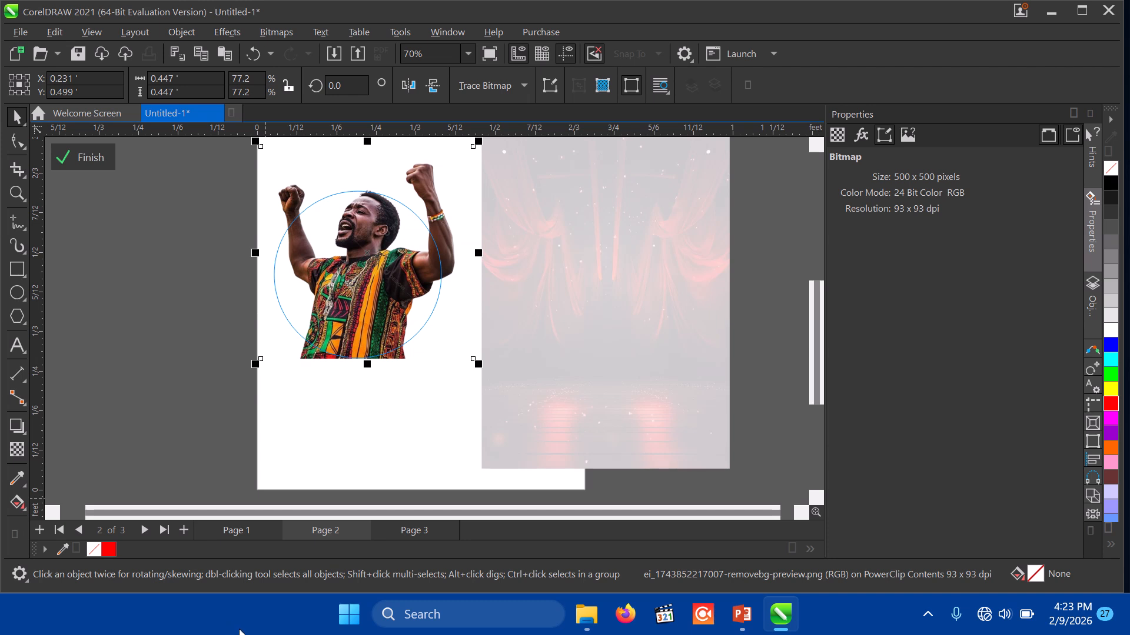
pyautogui.click(72, 160)
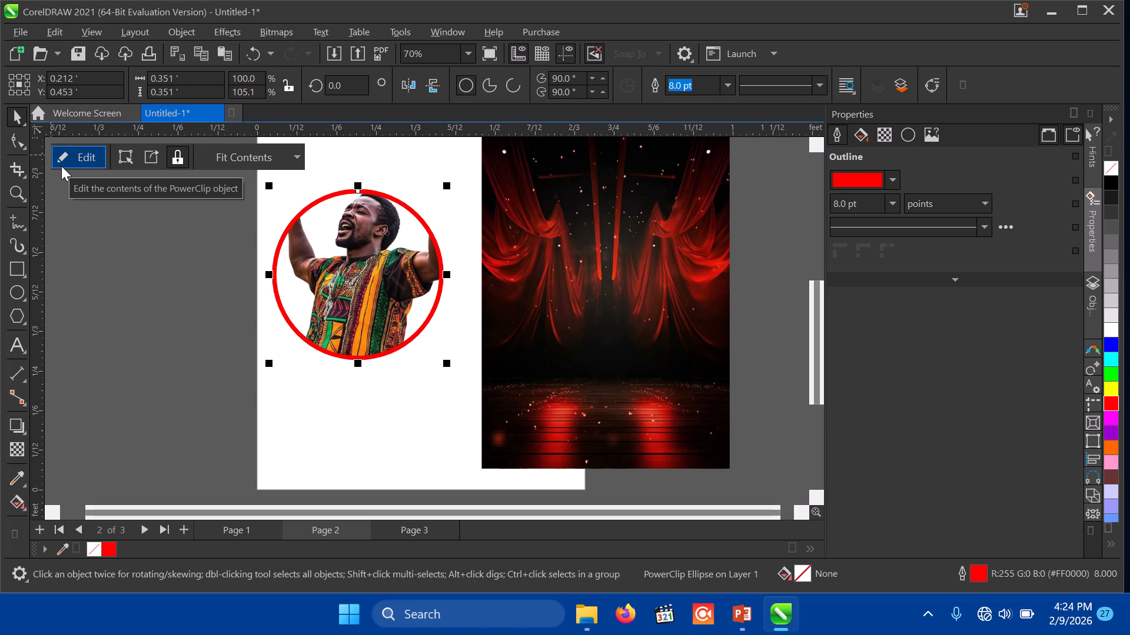
pyautogui.click(77, 158)
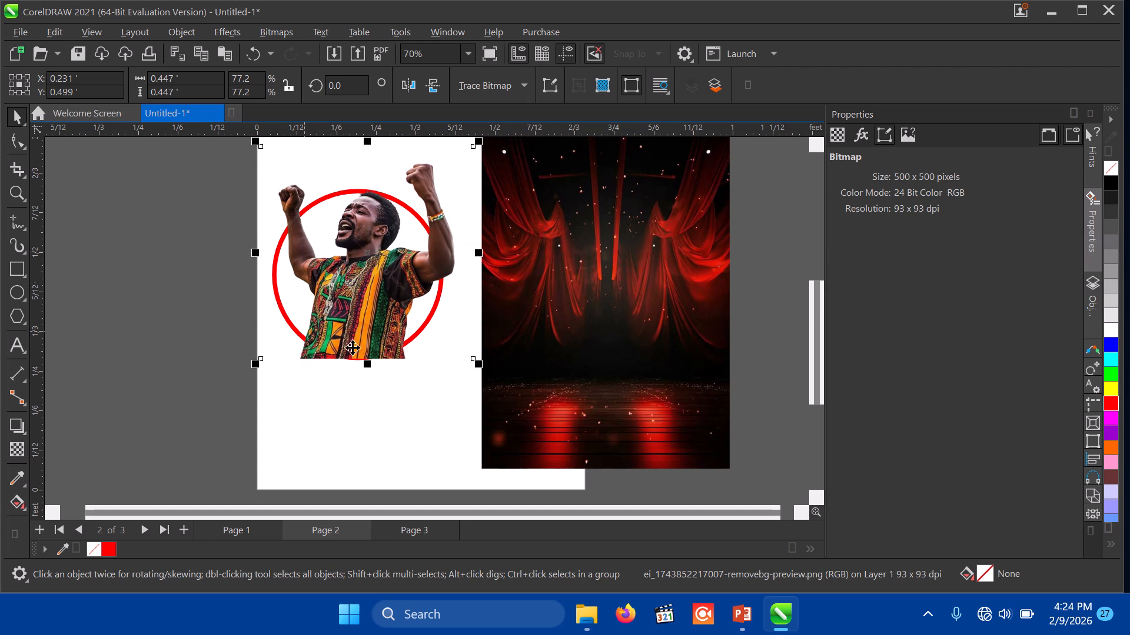
# With the Shape tool, nudge the photo copy's two bottom nodes up until its lower edge no longer covers the red ring
pyautogui.click(16, 142)
pyautogui.moveTo(282, 390); pyautogui.dragTo(433, 344)
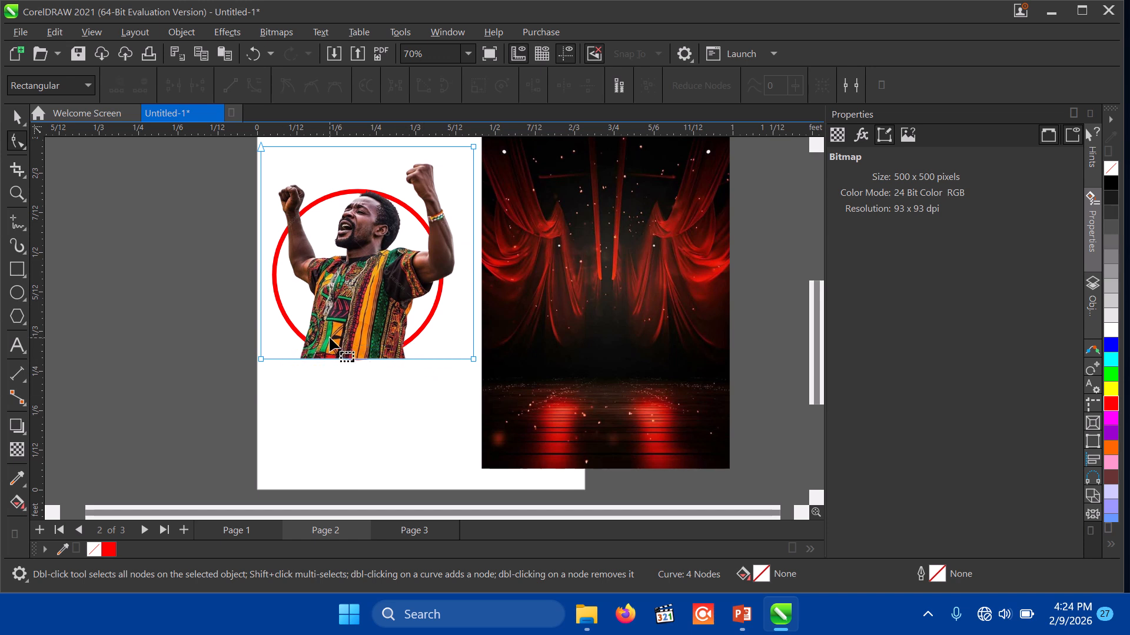
pyautogui.moveTo(189, 334); pyautogui.dragTo(509, 392)
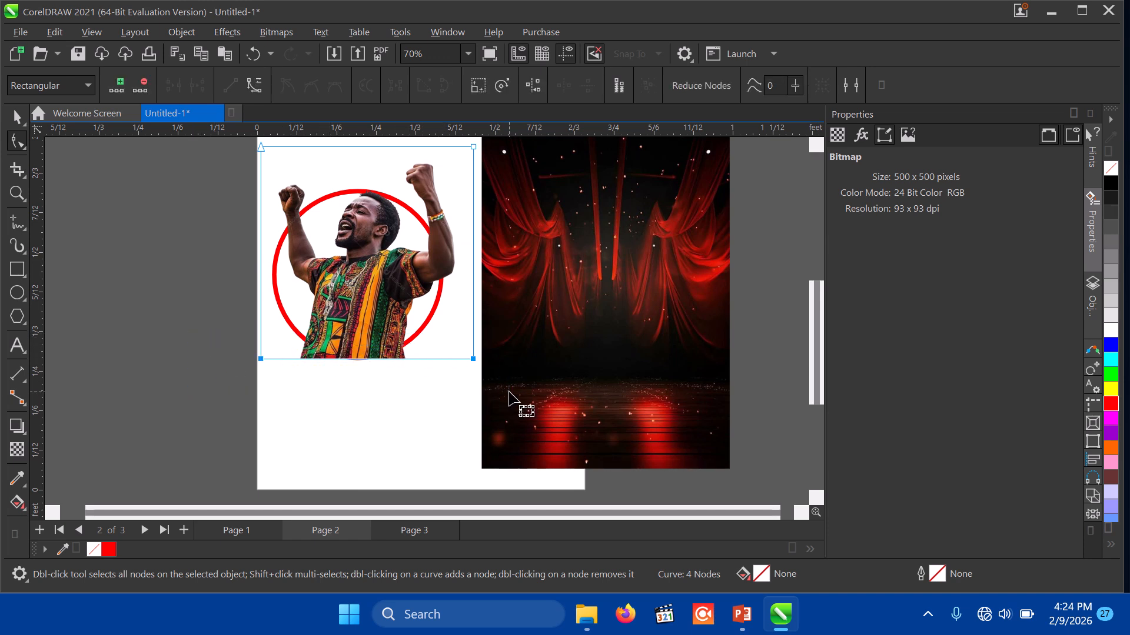
pyautogui.press('Up')
pyautogui.press('Up')
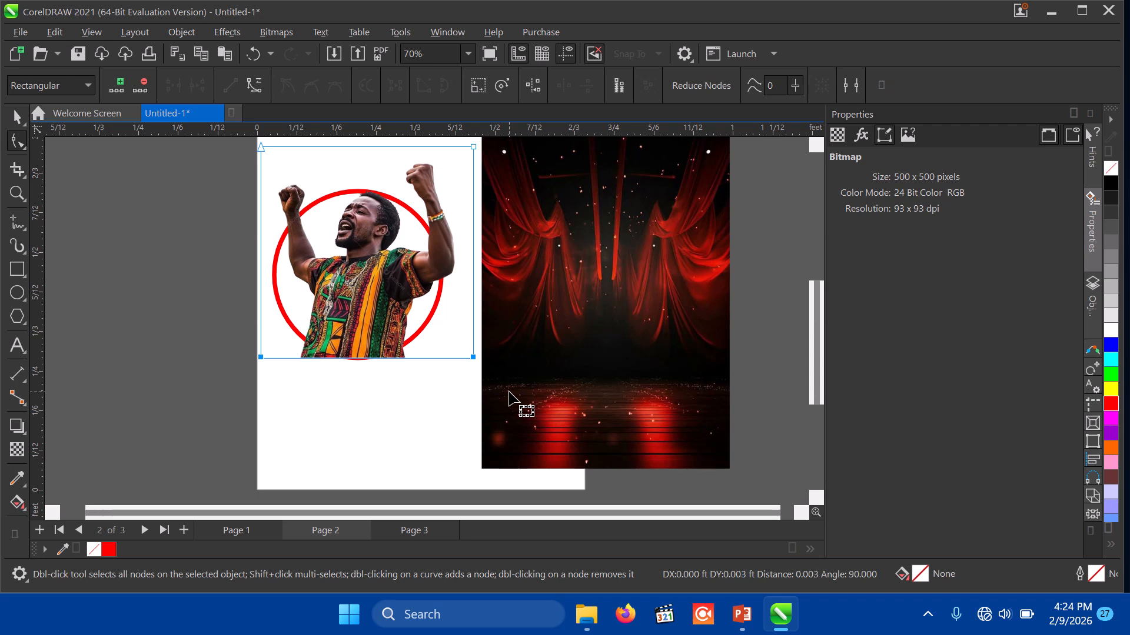
pyautogui.press('Up')
pyautogui.press('Up')
pyautogui.press('Up')
pyautogui.press('Up')
pyautogui.press('Up')
pyautogui.press('Up')
pyautogui.press('Up')
pyautogui.press('Up')
pyautogui.press('Up')
pyautogui.press('Up')
pyautogui.press('Up')
pyautogui.press('Up')
pyautogui.press('Up')
pyautogui.press('Up')
pyautogui.press('Up')
pyautogui.press('Up')
pyautogui.press('Up')
pyautogui.press('Up')
pyautogui.press('Up')
pyautogui.press('Up')
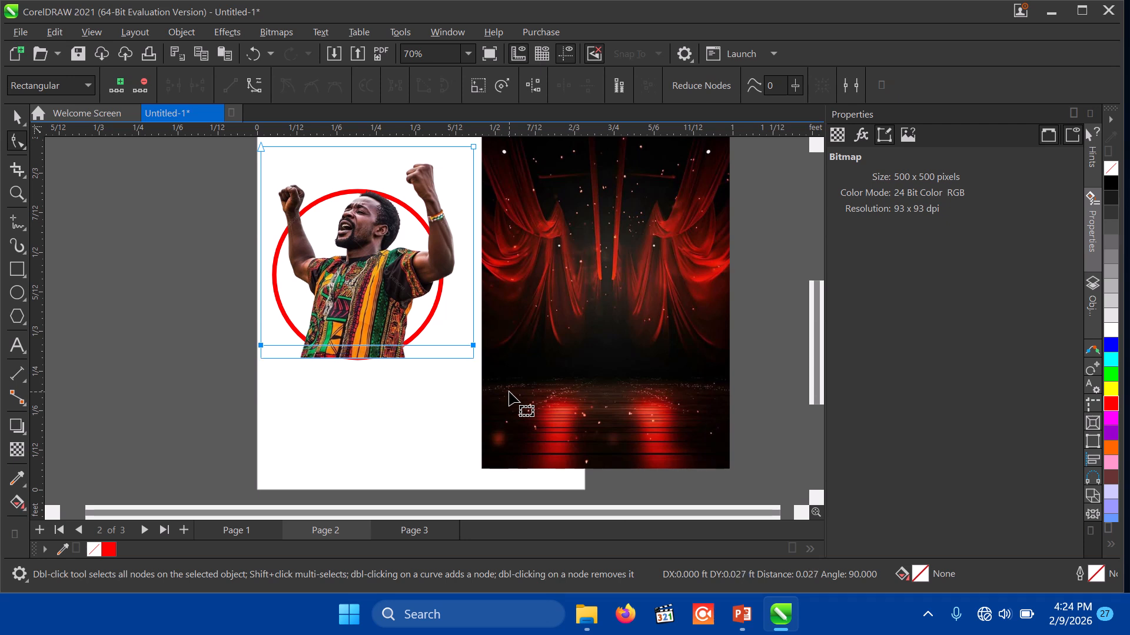
pyautogui.press('Up')
pyautogui.press('Up')
pyautogui.press('Up')
pyautogui.press('Up')
pyautogui.press('Up')
pyautogui.press('Up')
pyautogui.press('Up')
pyautogui.press('Up')
pyautogui.press('Up')
pyautogui.press('Up')
pyautogui.press('Up')
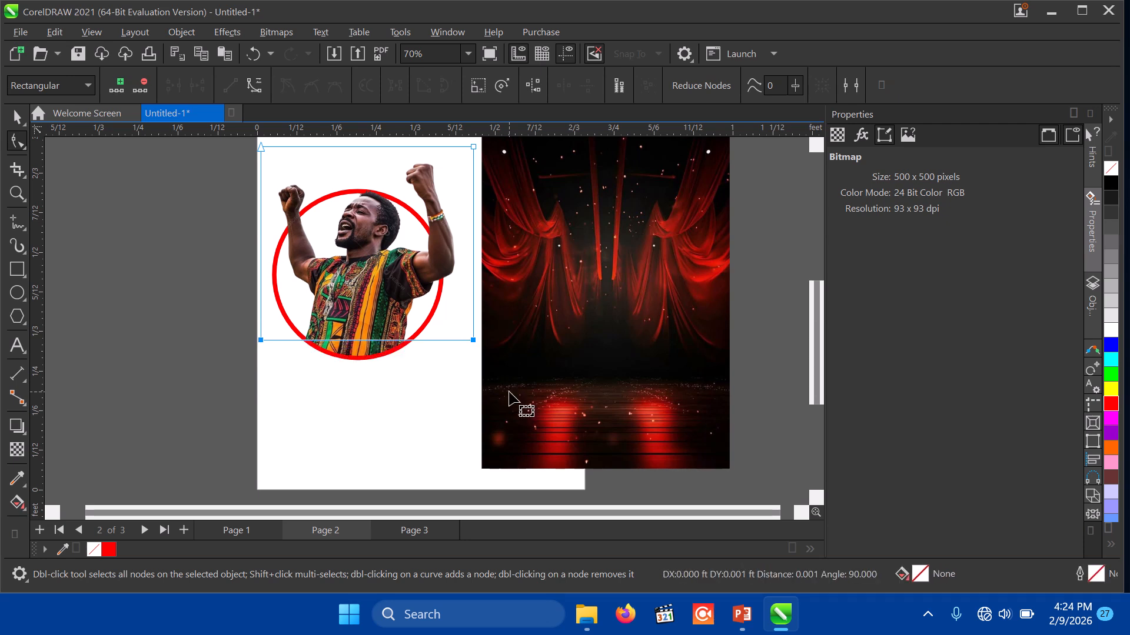
pyautogui.press('Up')
pyautogui.press('Up')
pyautogui.press('Up')
pyautogui.press('Up')
pyautogui.press('Up')
pyautogui.press('Up')
pyautogui.press('Up')
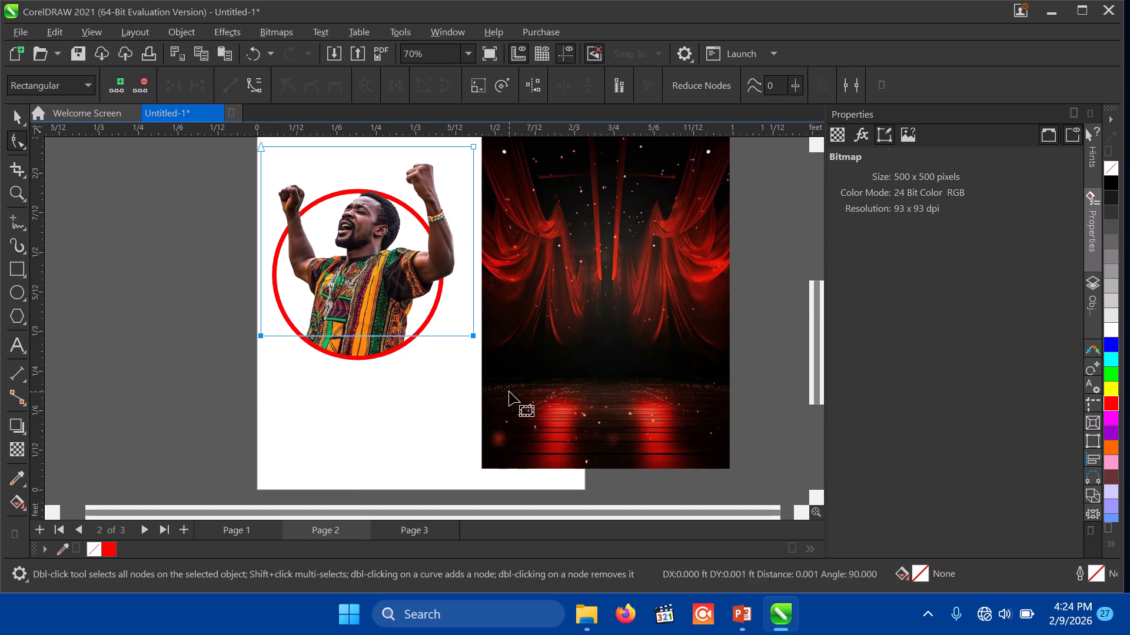
pyautogui.press('Up')
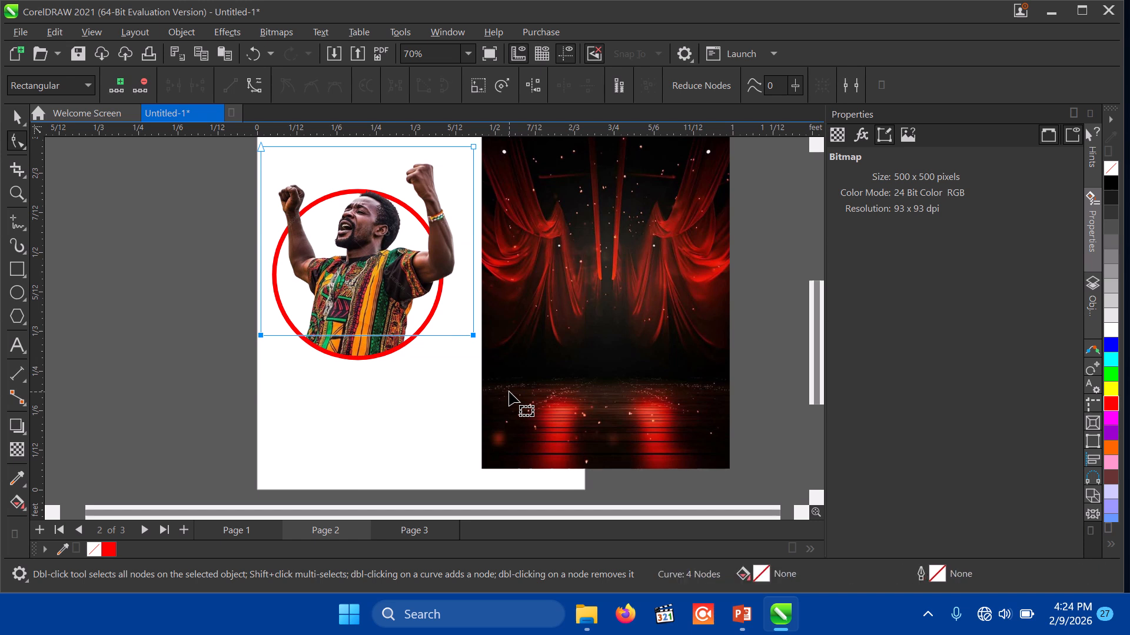
pyautogui.click(16, 118)
pyautogui.click(436, 430)
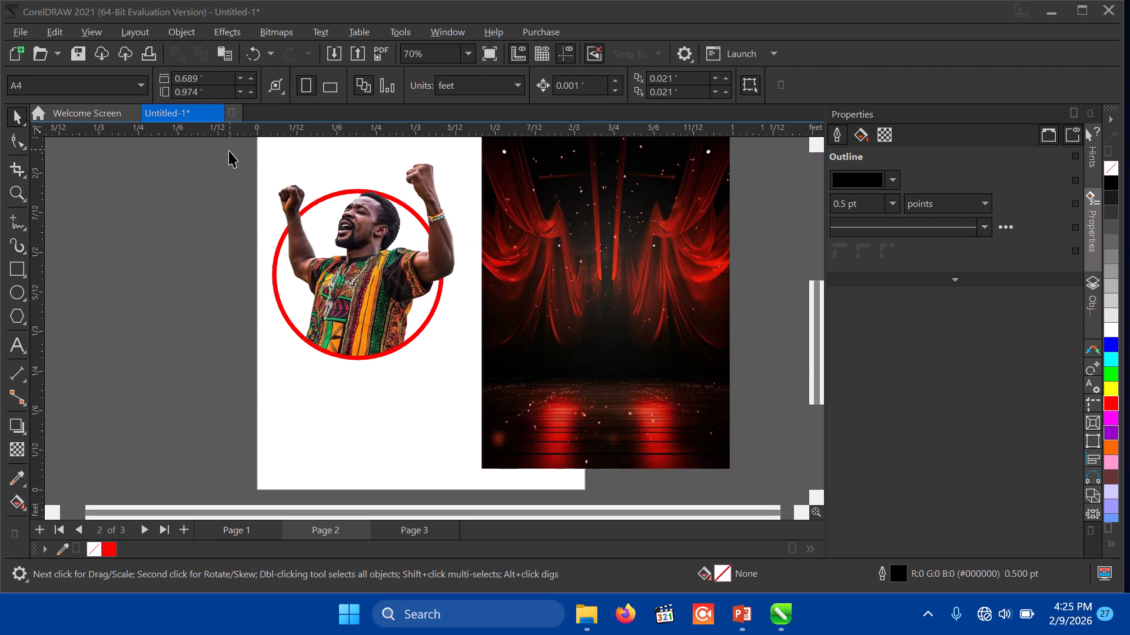
# Try moving the cropped photo copy over the red curtain image, and undo the move
pyautogui.click(349, 282)
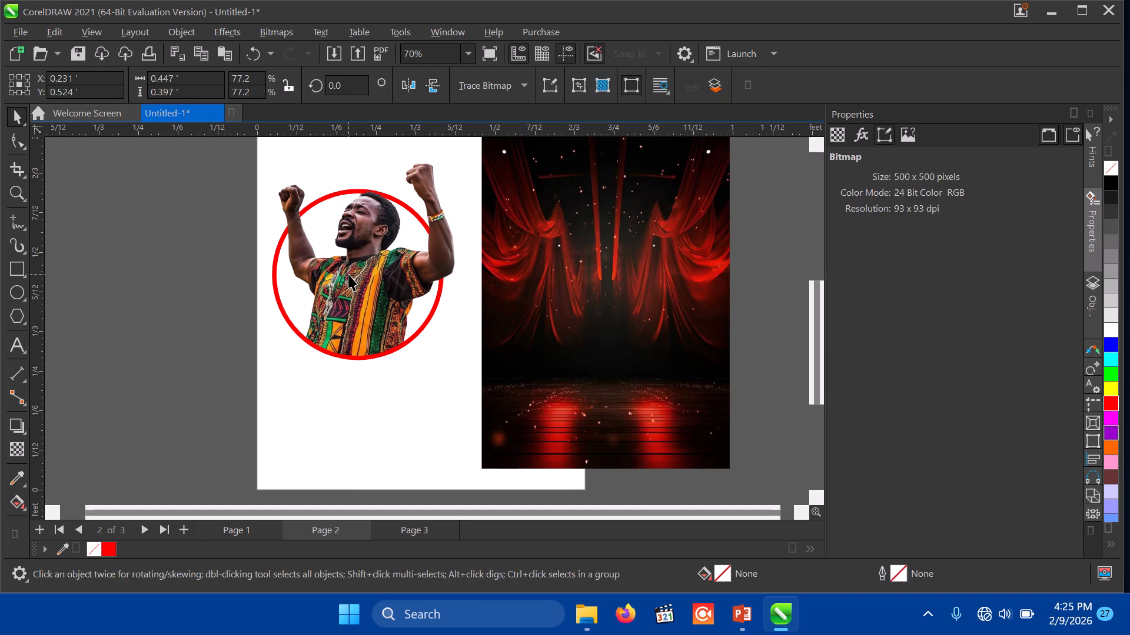
pyautogui.moveTo(349, 282); pyautogui.dragTo(553, 282)
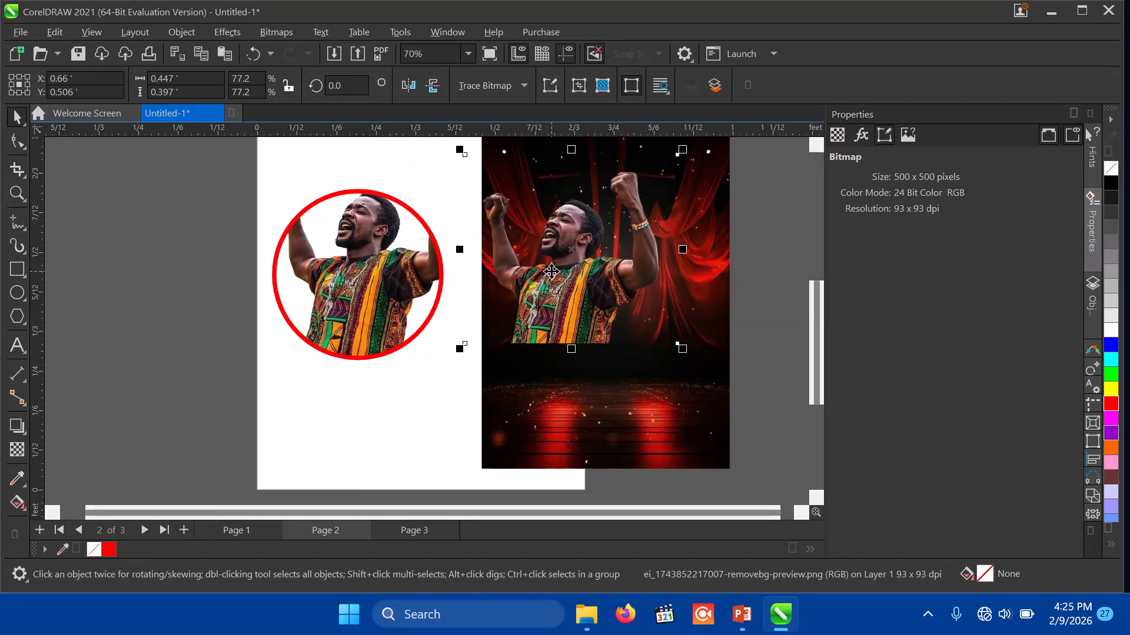
pyautogui.hotkey('ctrl', 'z')
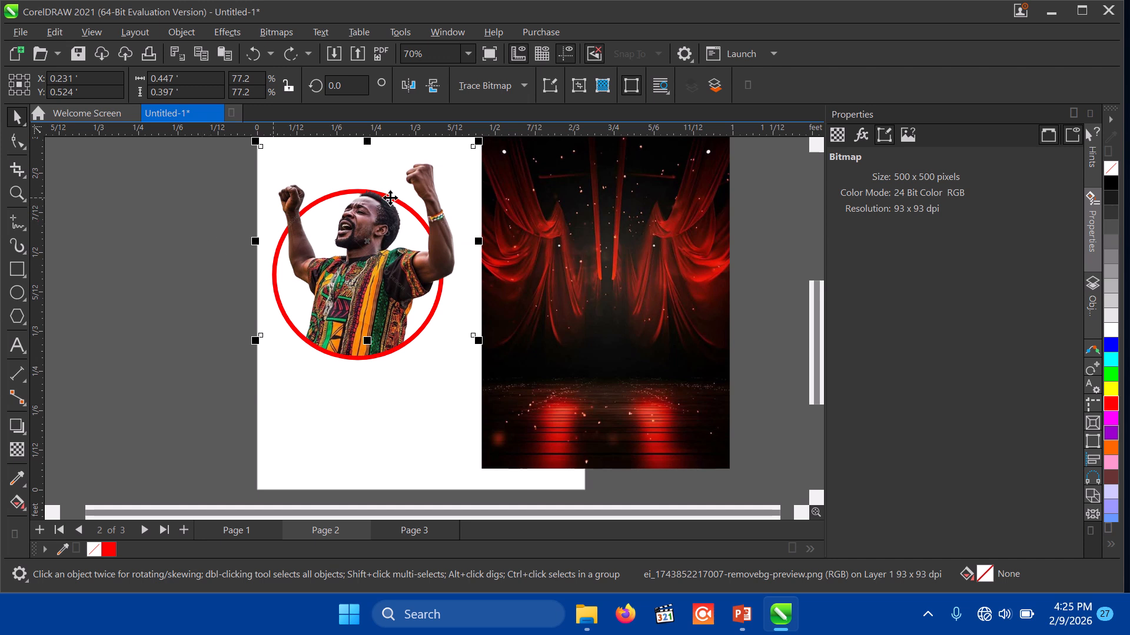
# Group the cropped photo copy with the red-outlined PowerClip circle
pyautogui.click(816, 143)
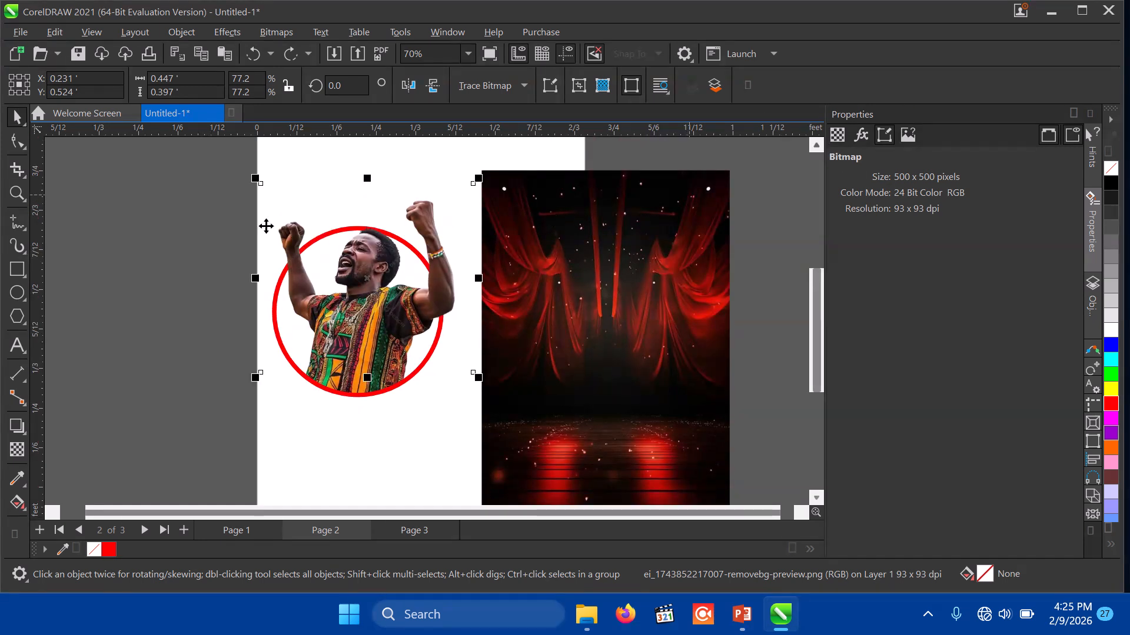
pyautogui.moveTo(202, 154); pyautogui.dragTo(525, 463)
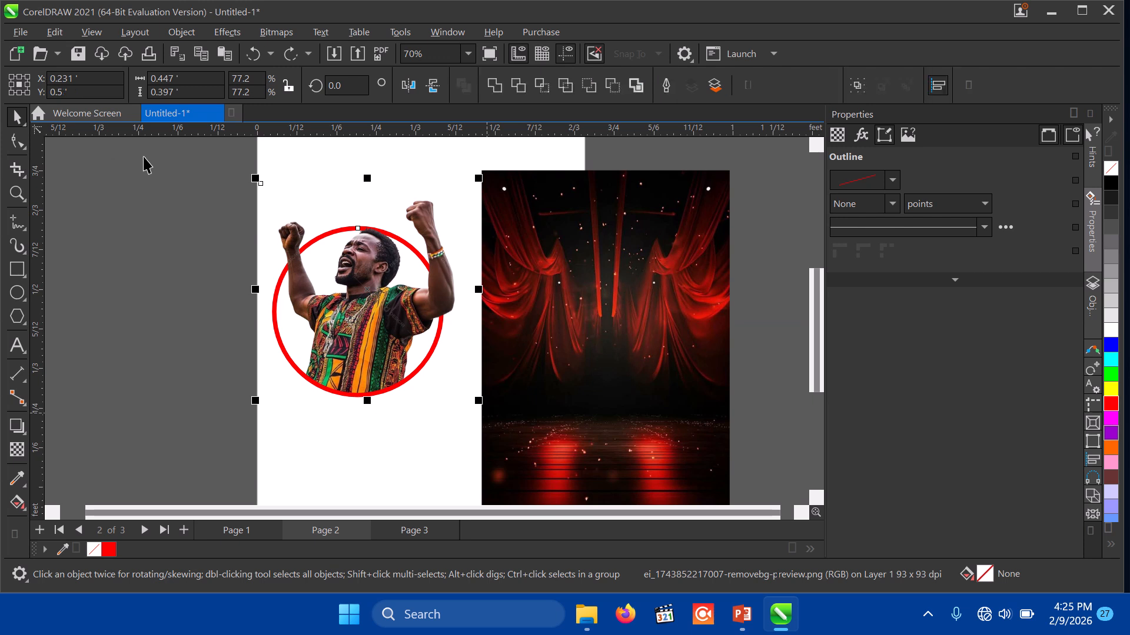
pyautogui.moveTo(144, 157); pyautogui.dragTo(541, 458)
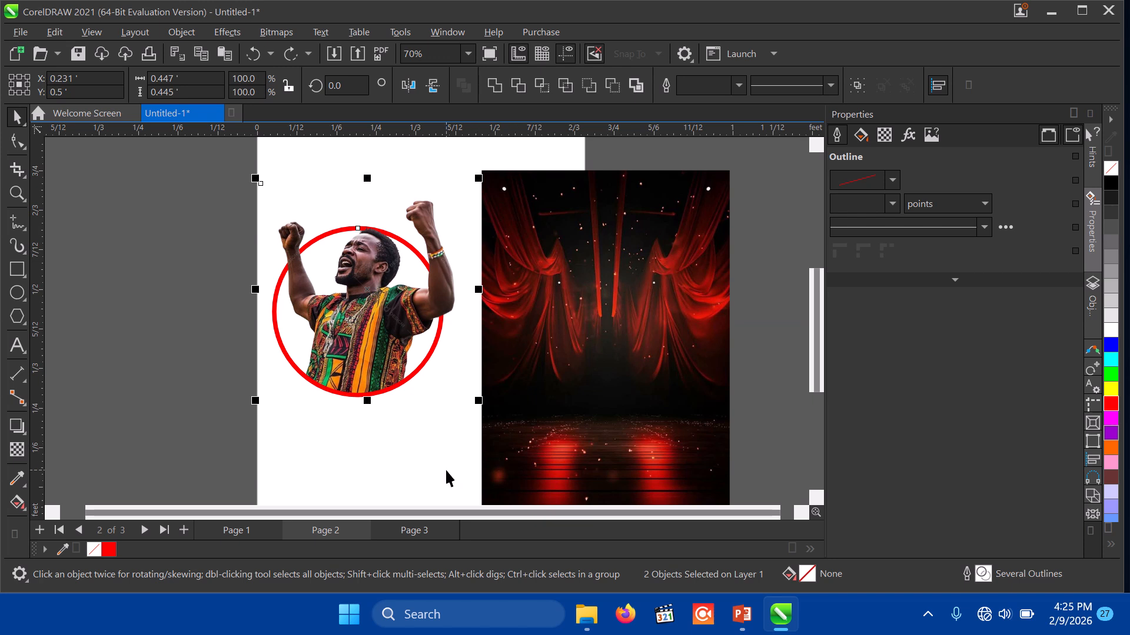
pyautogui.hotkey('ctrl', 'g')
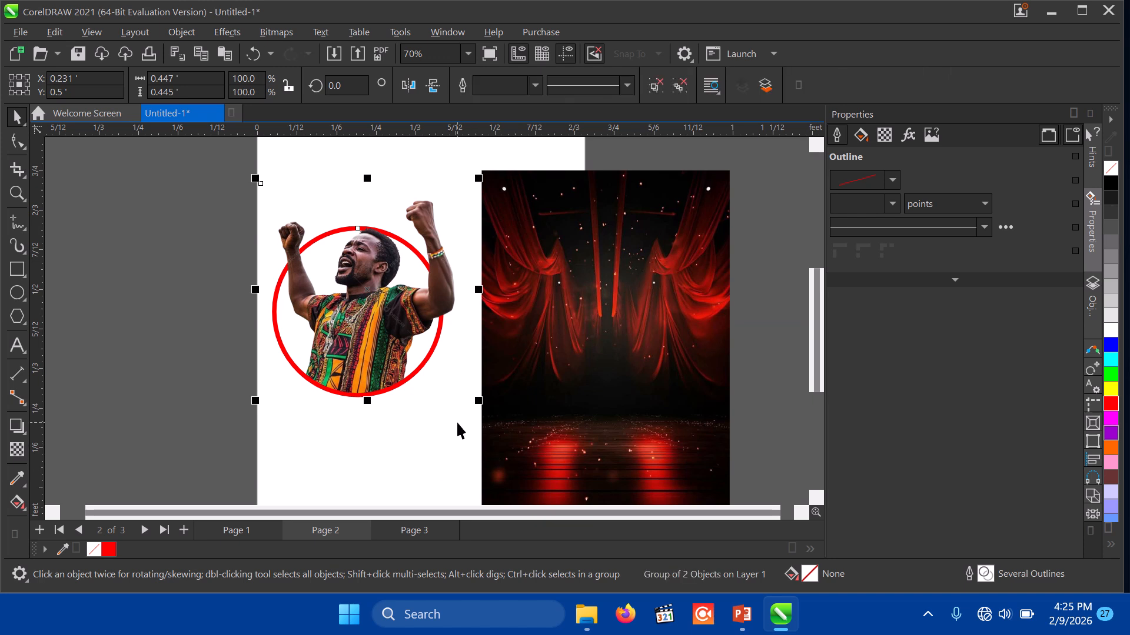
pyautogui.hotkey('ctrl', 'z')
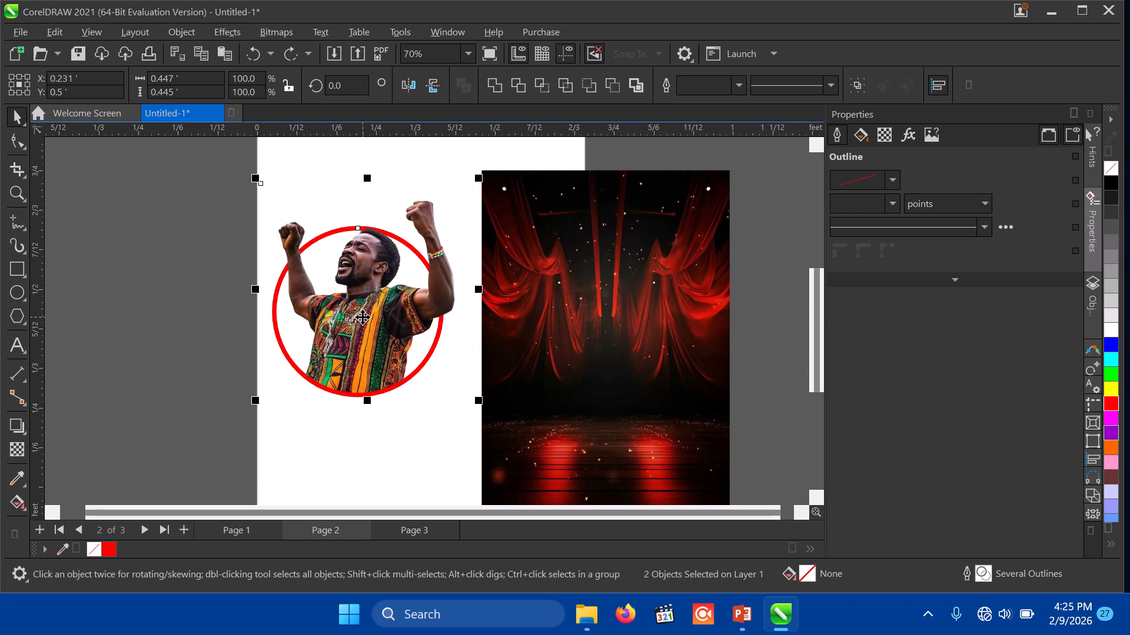
pyautogui.rightClick(363, 317)
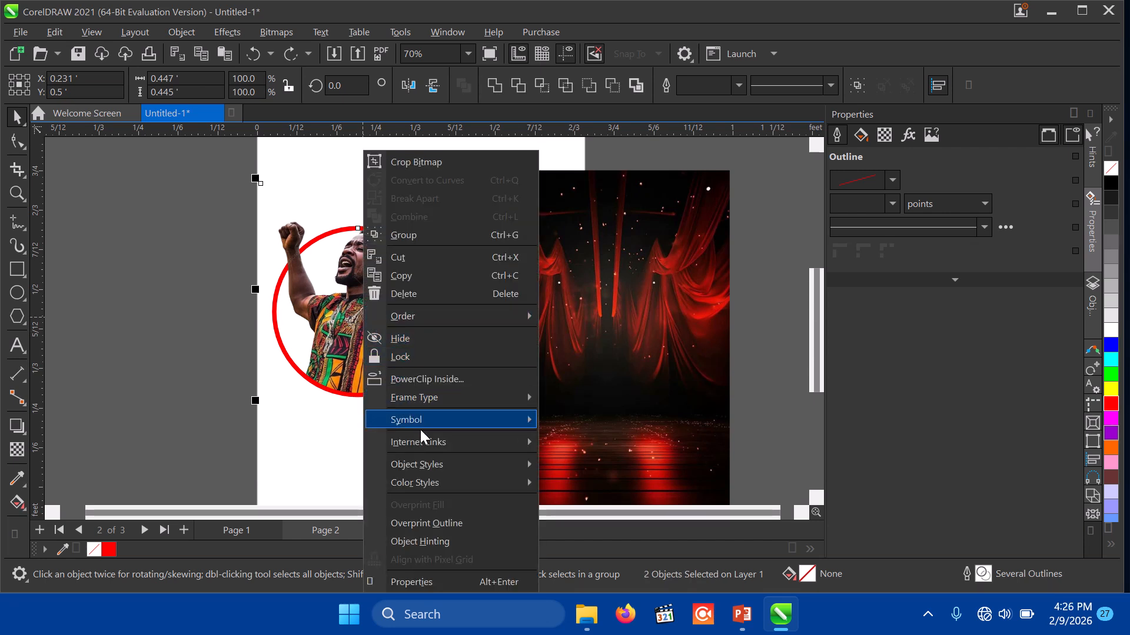
pyautogui.click(406, 234)
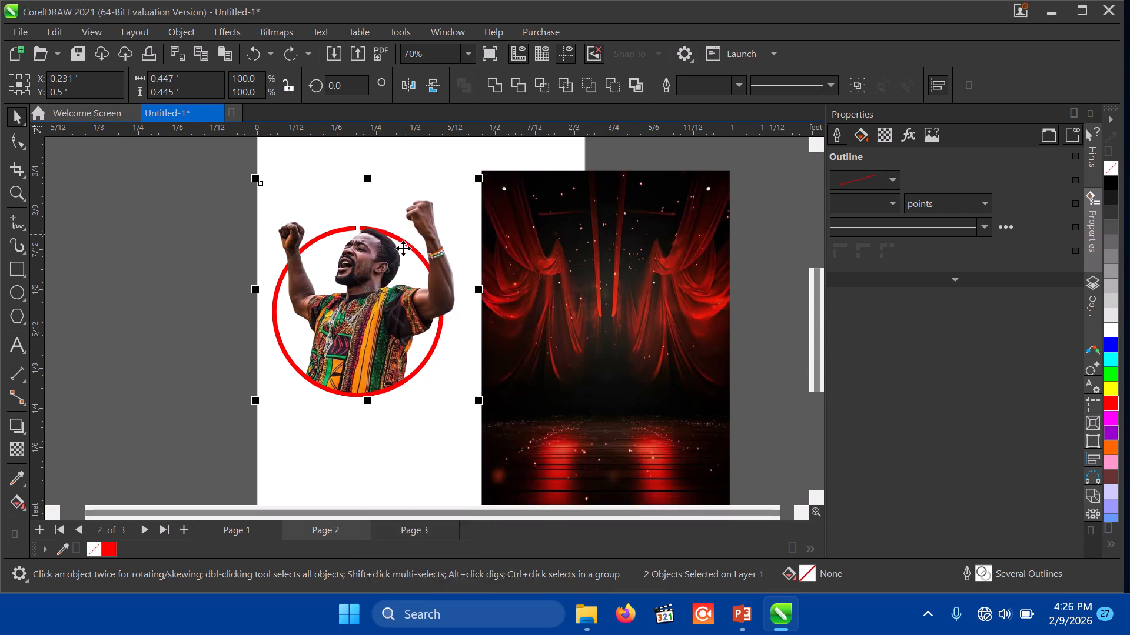
pyautogui.click(178, 274)
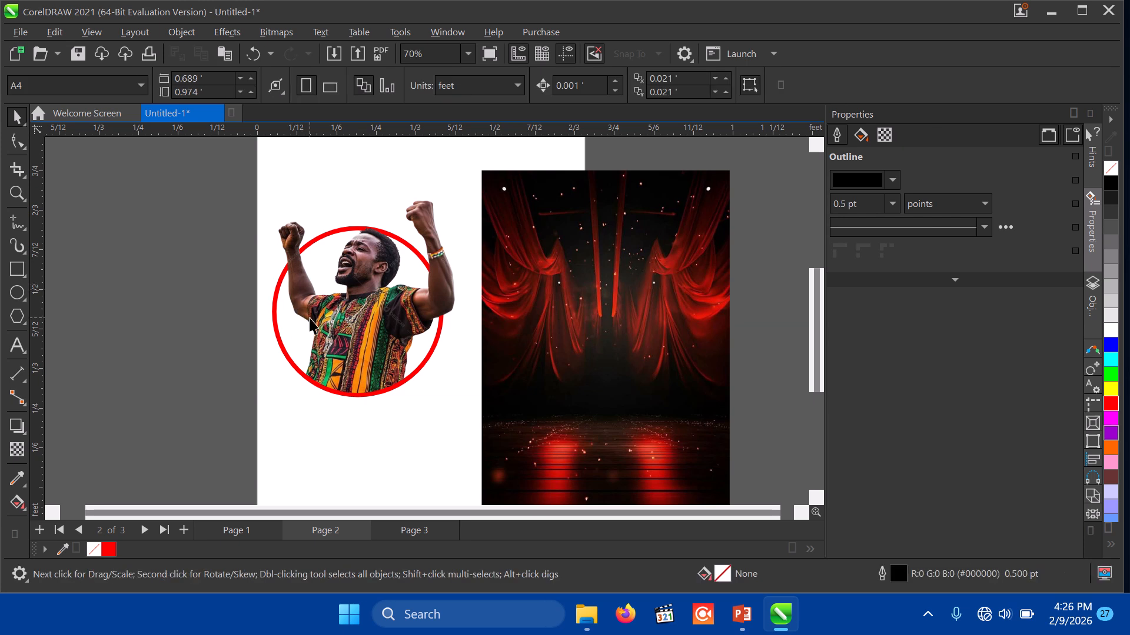
# Move the grouped photo and circle over the curtain image, and shift the curtain image onto the page at about X 0.34, Y 0.44 ft
pyautogui.moveTo(324, 305); pyautogui.dragTo(364, 291)
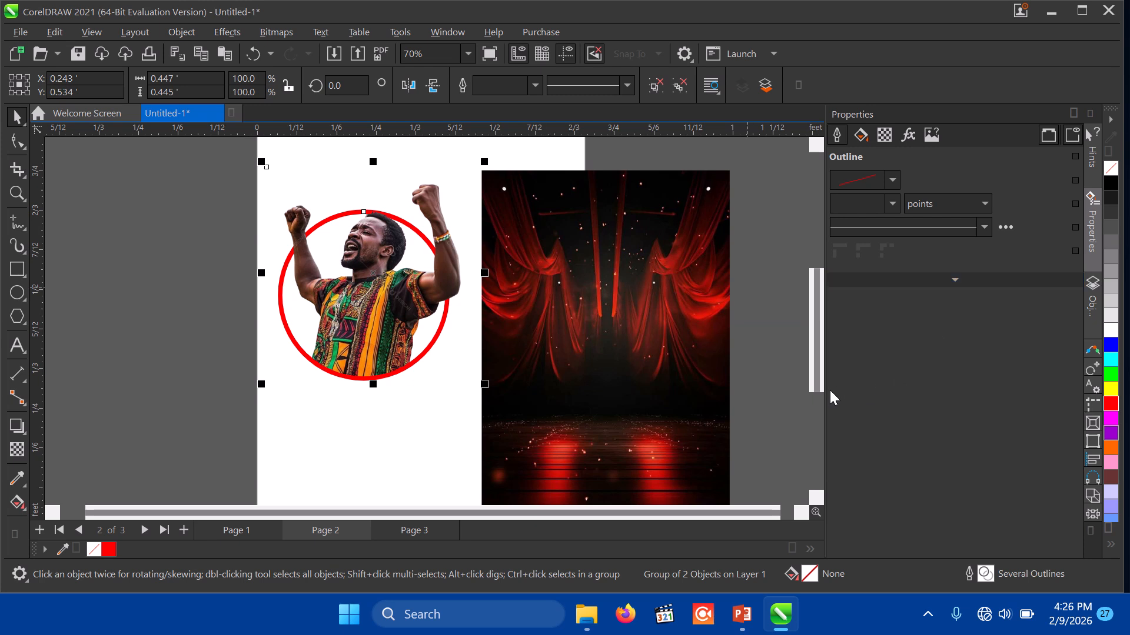
pyautogui.moveTo(353, 316); pyautogui.dragTo(596, 324)
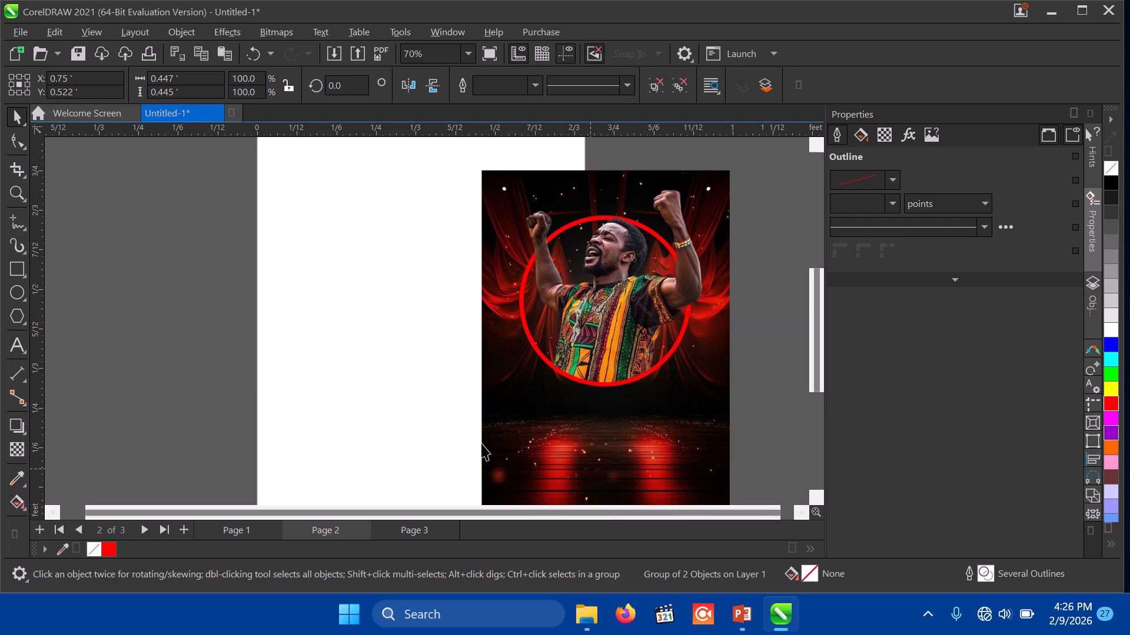
pyautogui.click(518, 424)
pyautogui.moveTo(518, 423); pyautogui.dragTo(386, 409)
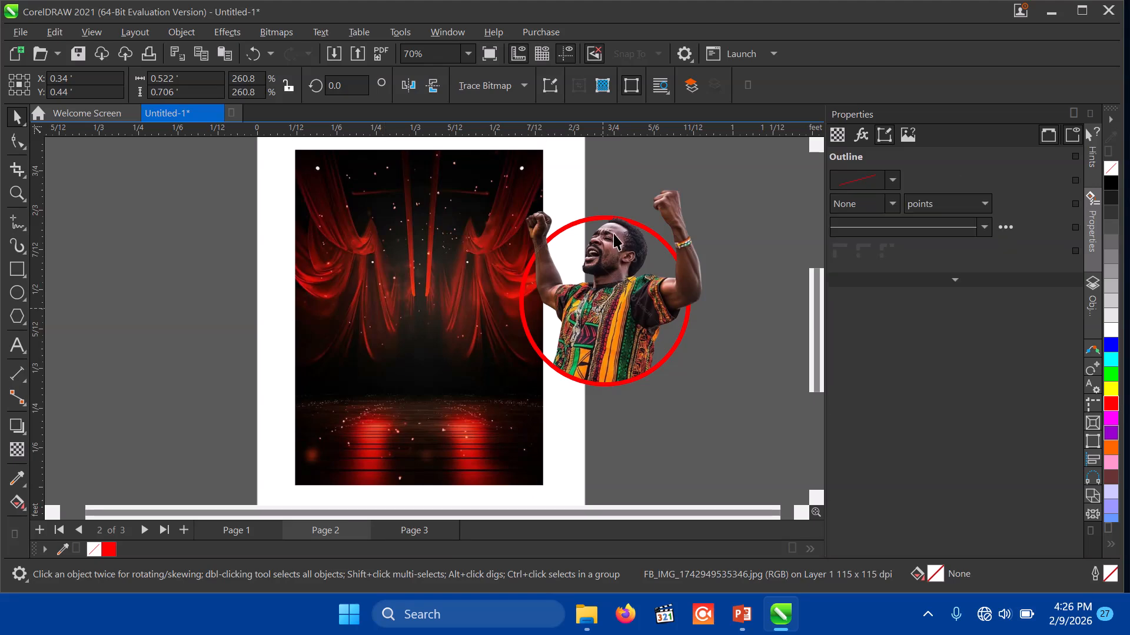
# Place the photo-and-circle group over the curtain image, scaled to 65.9% and positioned at about X 0.332, Y 0.557 ft
pyautogui.moveTo(607, 317); pyautogui.dragTo(408, 322)
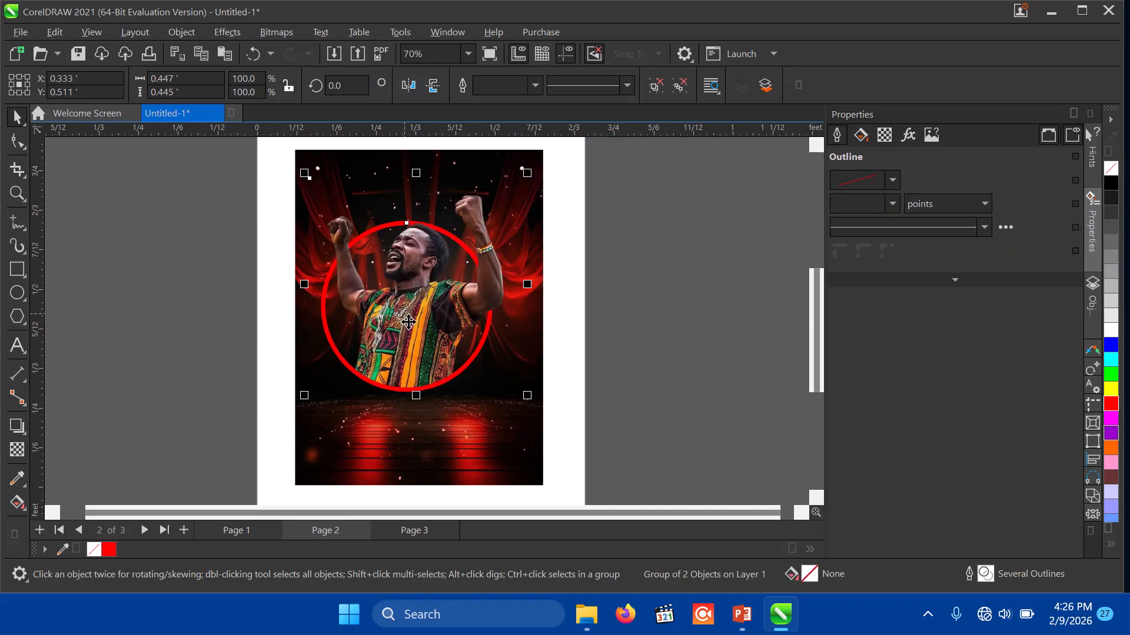
pyautogui.moveTo(526, 399); pyautogui.dragTo(454, 323)
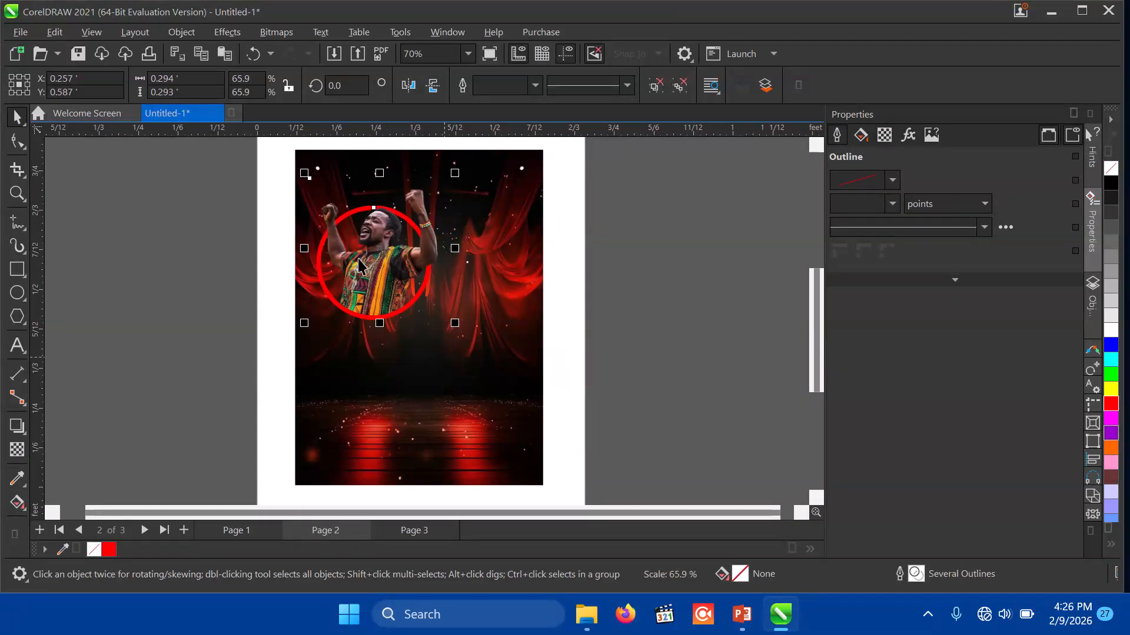
pyautogui.moveTo(358, 261); pyautogui.dragTo(393, 275)
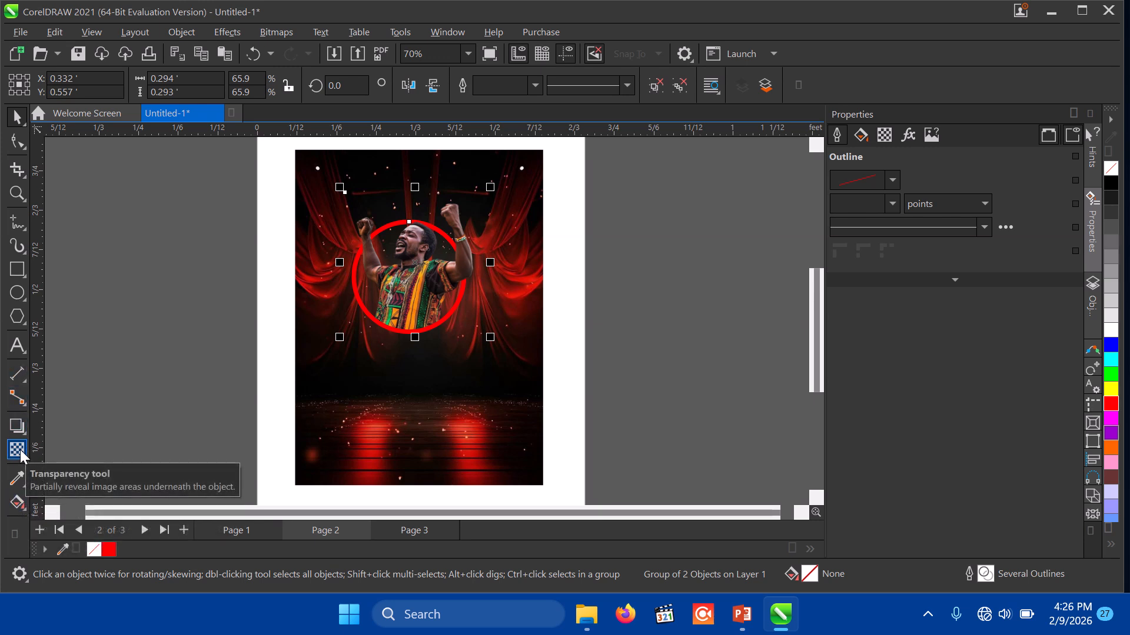
# Apply a fountain transparency to the curtain image at about -88.3°, fading its stage floor out towards the bottom edge
pyautogui.click(350, 388)
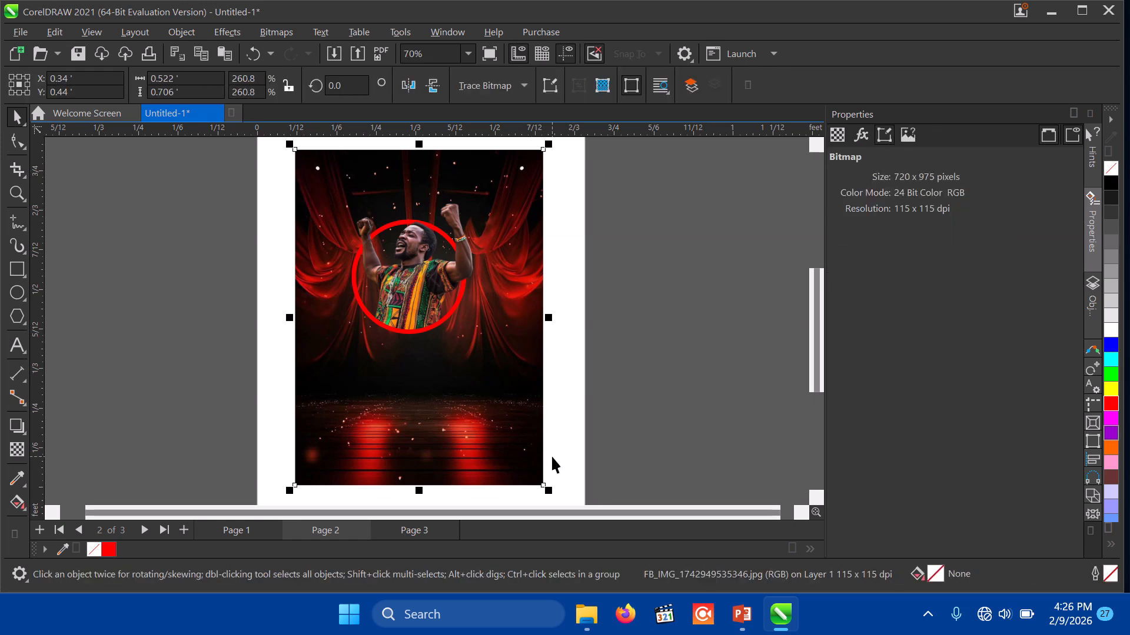
pyautogui.click(16, 451)
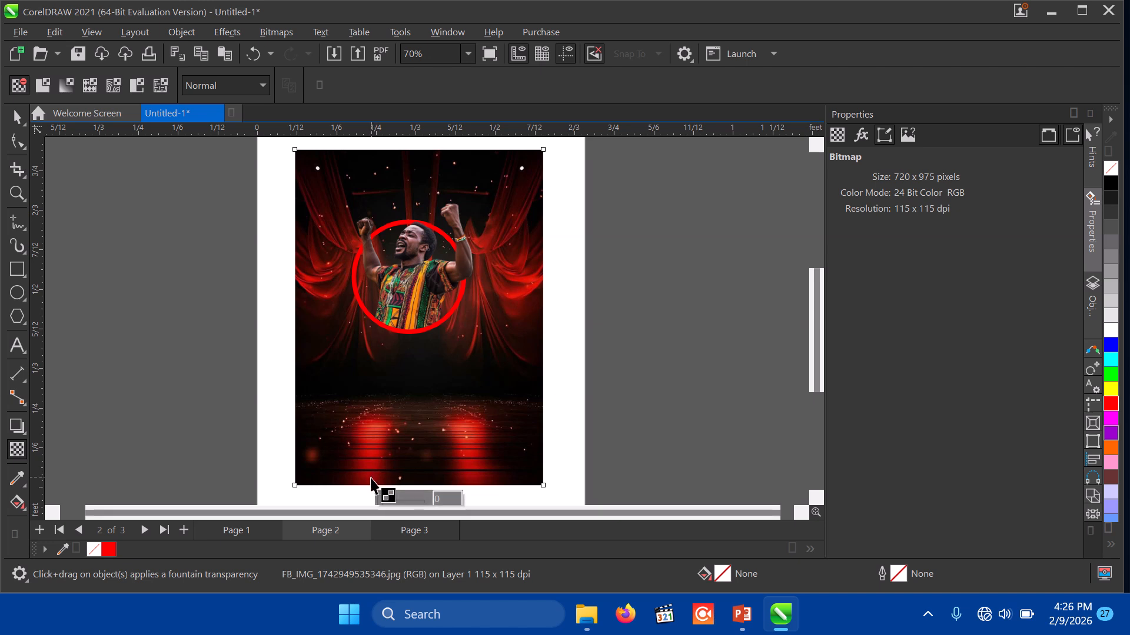
pyautogui.moveTo(355, 487); pyautogui.dragTo(398, 377)
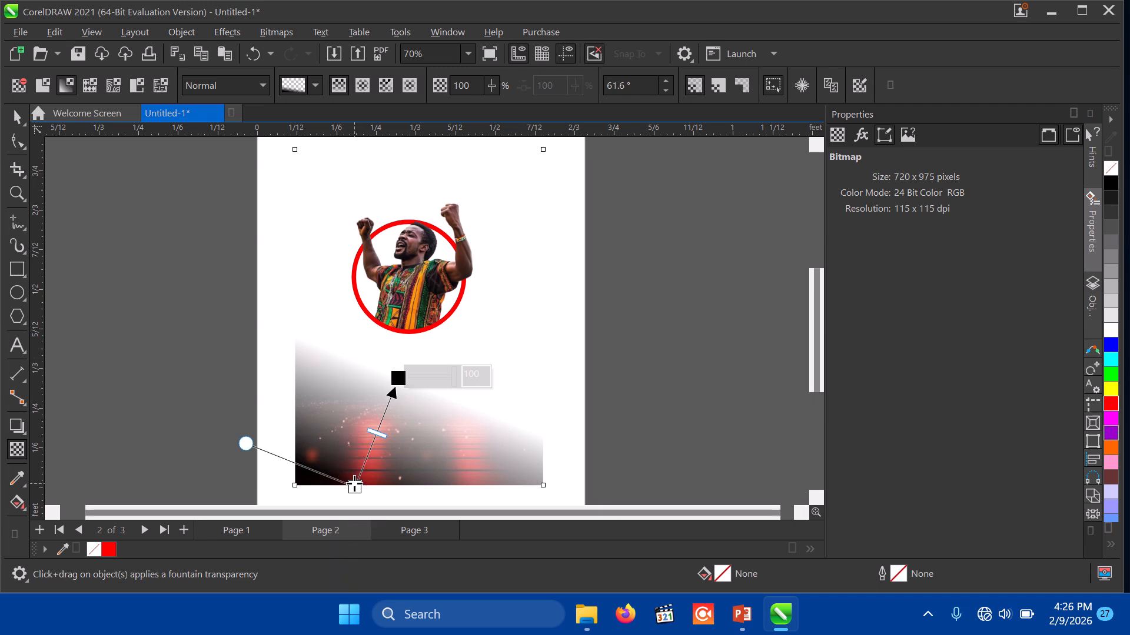
pyautogui.hotkey('ctrl', 'z')
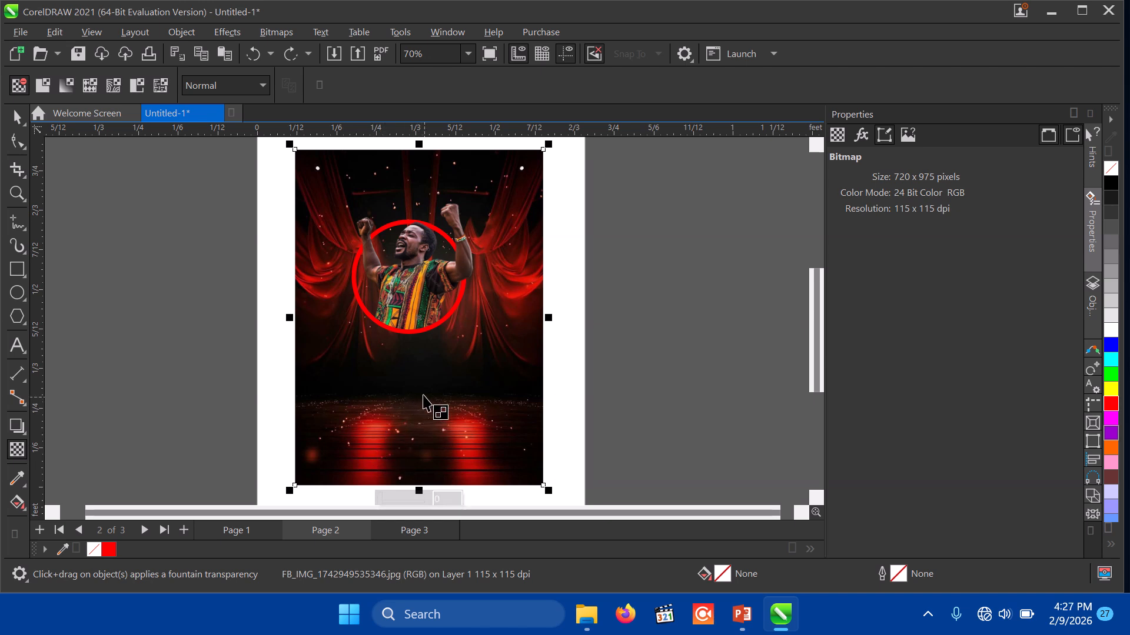
pyautogui.moveTo(428, 387); pyautogui.dragTo(430, 467)
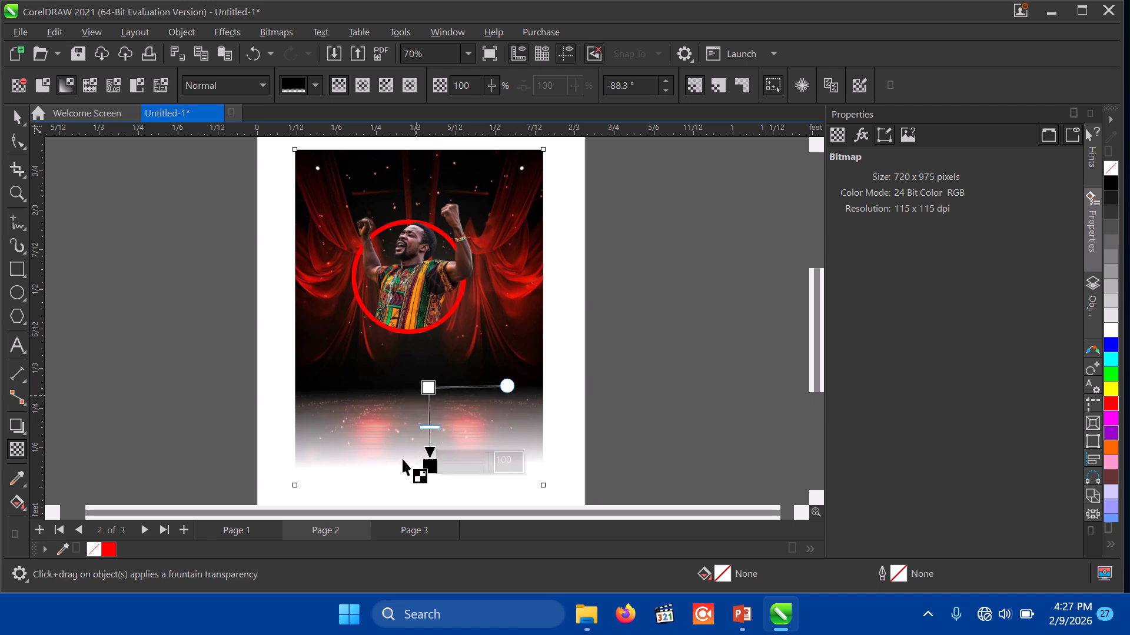
# Undo the curtain image's fountain transparency, and move the image off the page to about X 0.909, Y 0.453 ft
pyautogui.moveTo(425, 468); pyautogui.dragTo(430, 443)
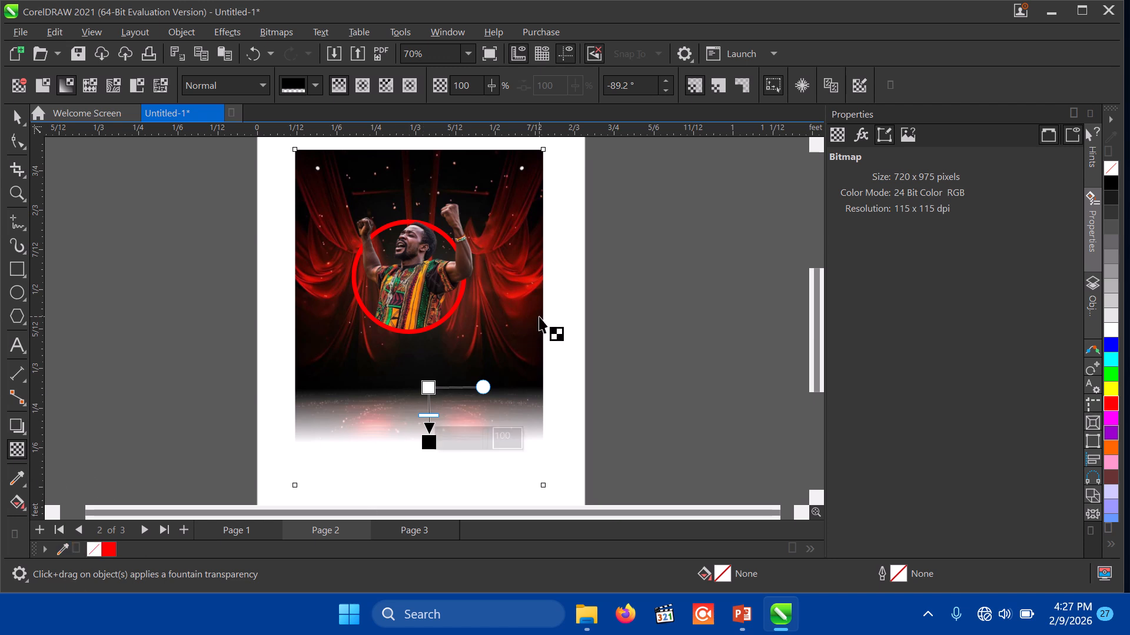
pyautogui.hotkey('ctrl', 'z')
pyautogui.hotkey('ctrl', 'z')
pyautogui.hotkey('ctrl', 'z')
pyautogui.hotkey('ctrl', 'z')
pyautogui.hotkey('ctrl', 'z')
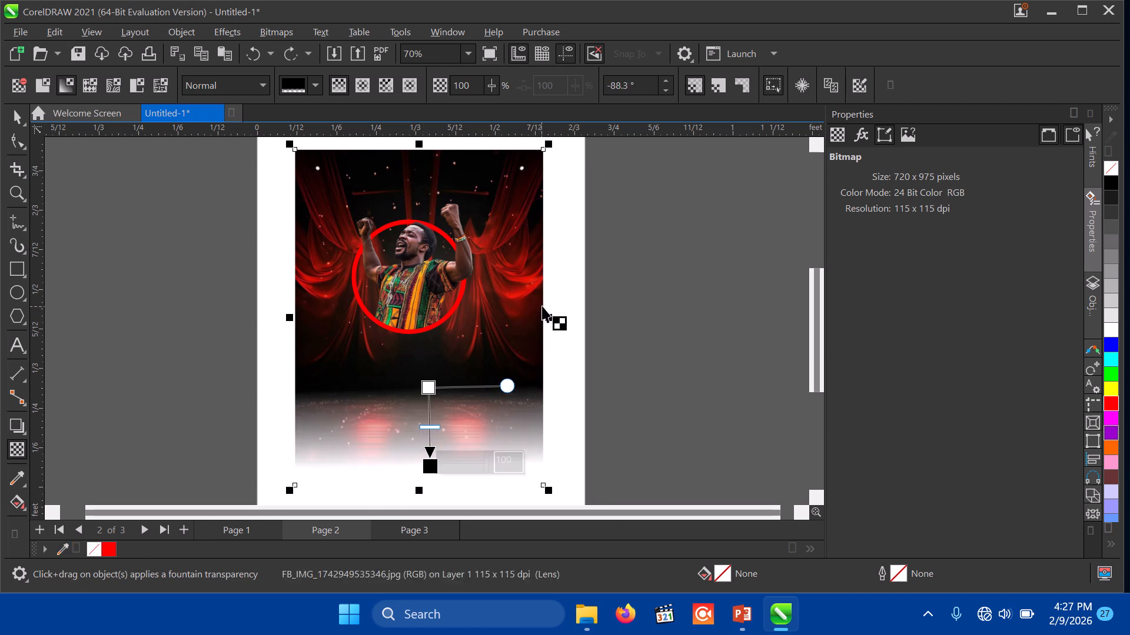
pyautogui.hotkey('ctrl', 'z')
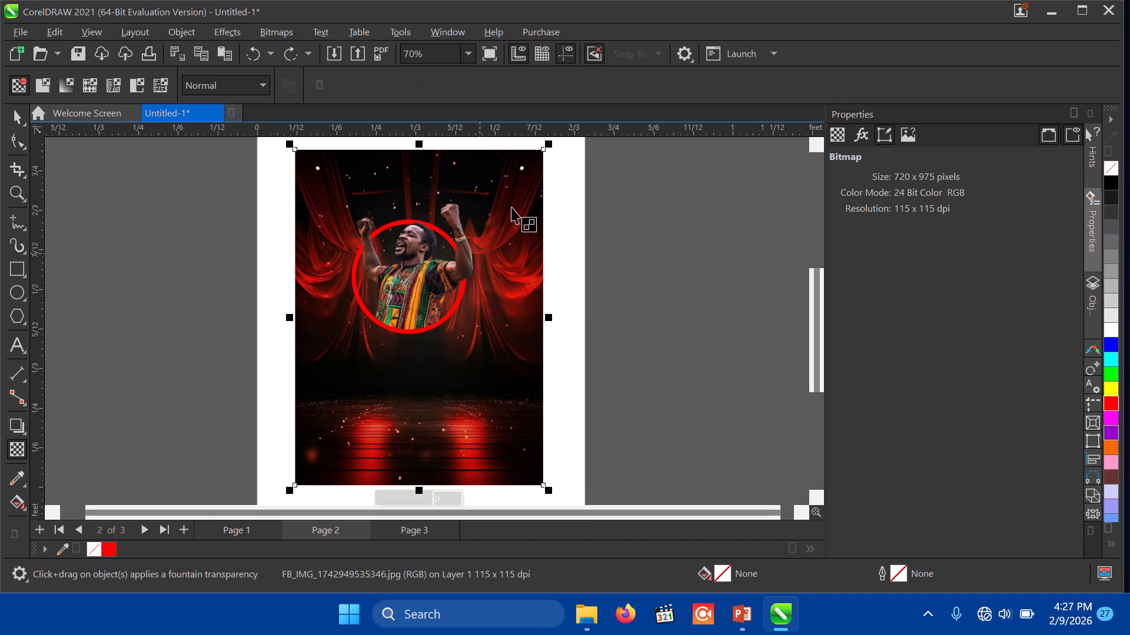
pyautogui.click(16, 120)
pyautogui.moveTo(483, 203); pyautogui.dragTo(752, 181)
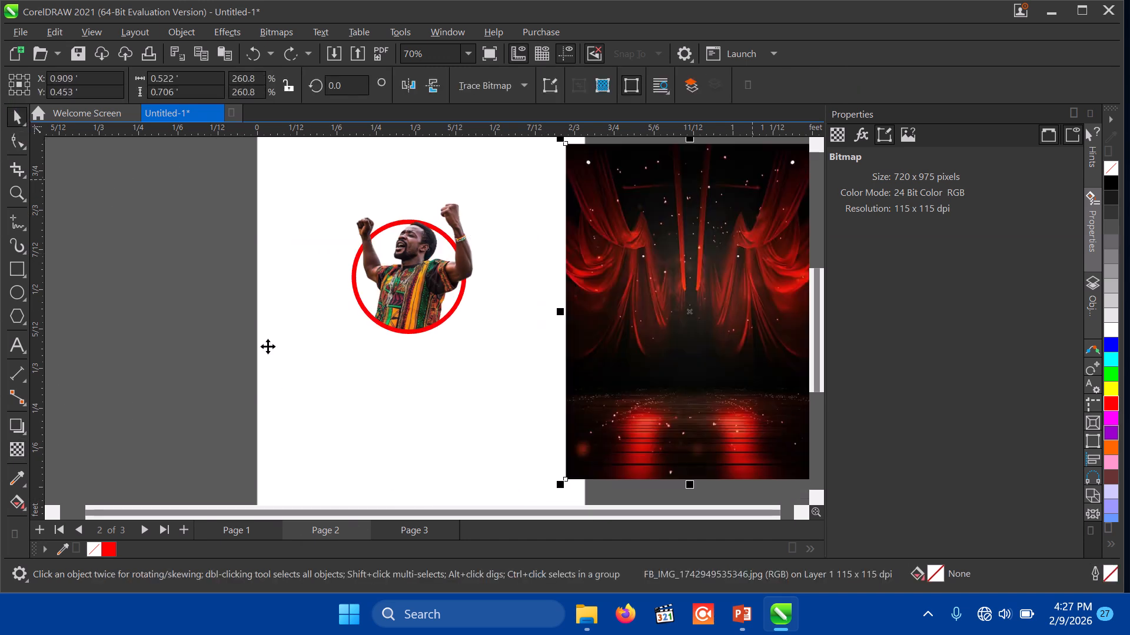
pyautogui.click(24, 31)
pyautogui.click(36, 302)
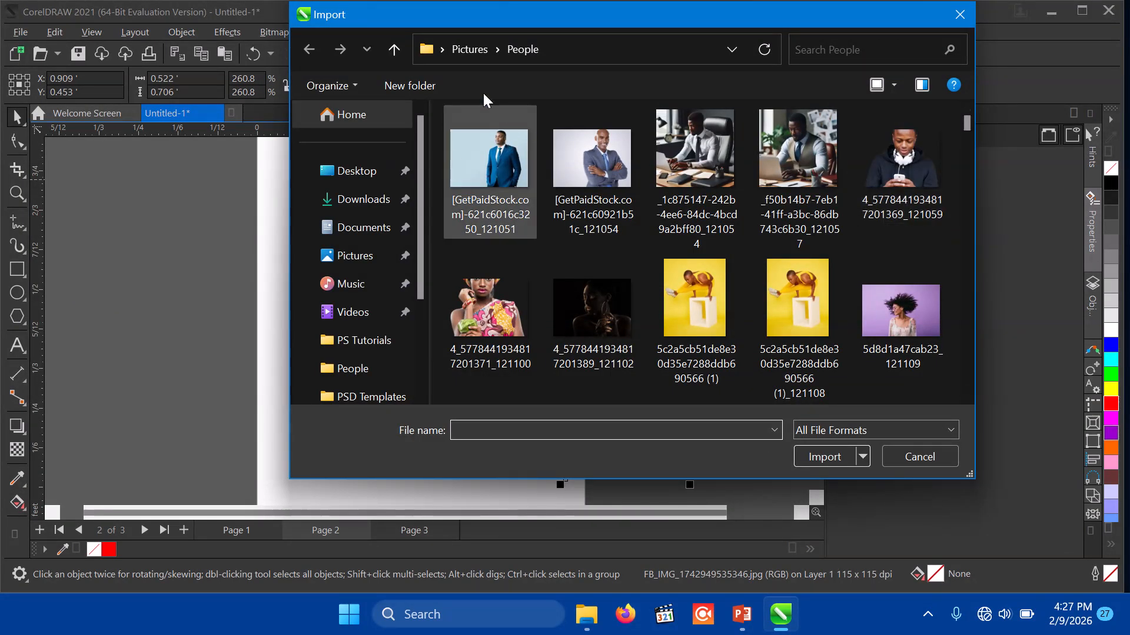
pyautogui.click(472, 47)
pyautogui.doubleClick(500, 182)
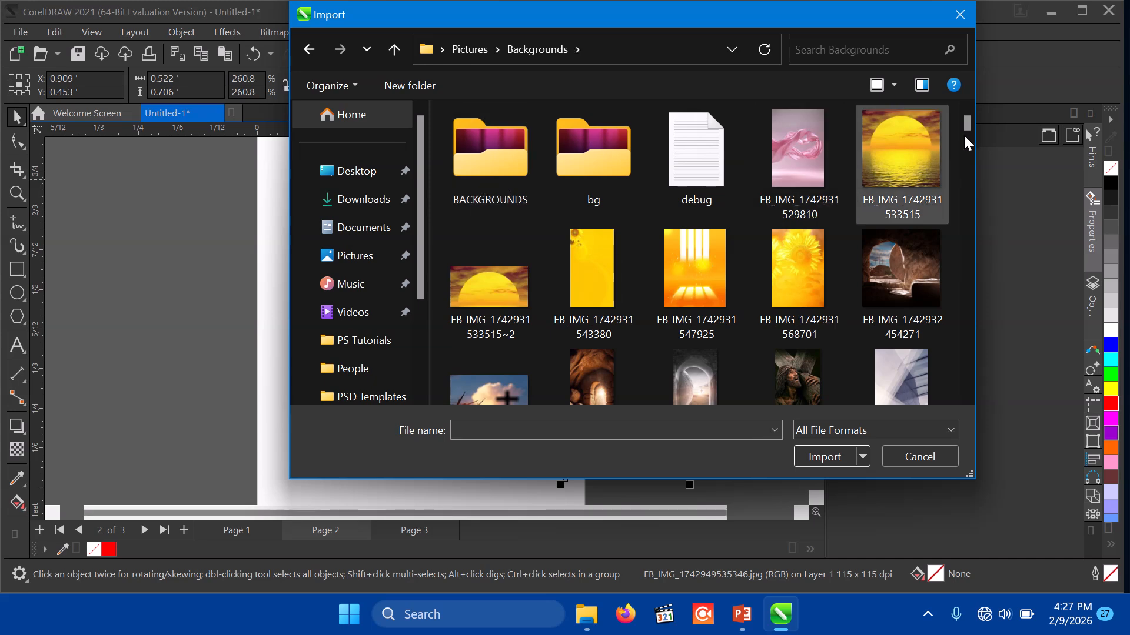
pyautogui.moveTo(968, 122); pyautogui.dragTo(966, 132)
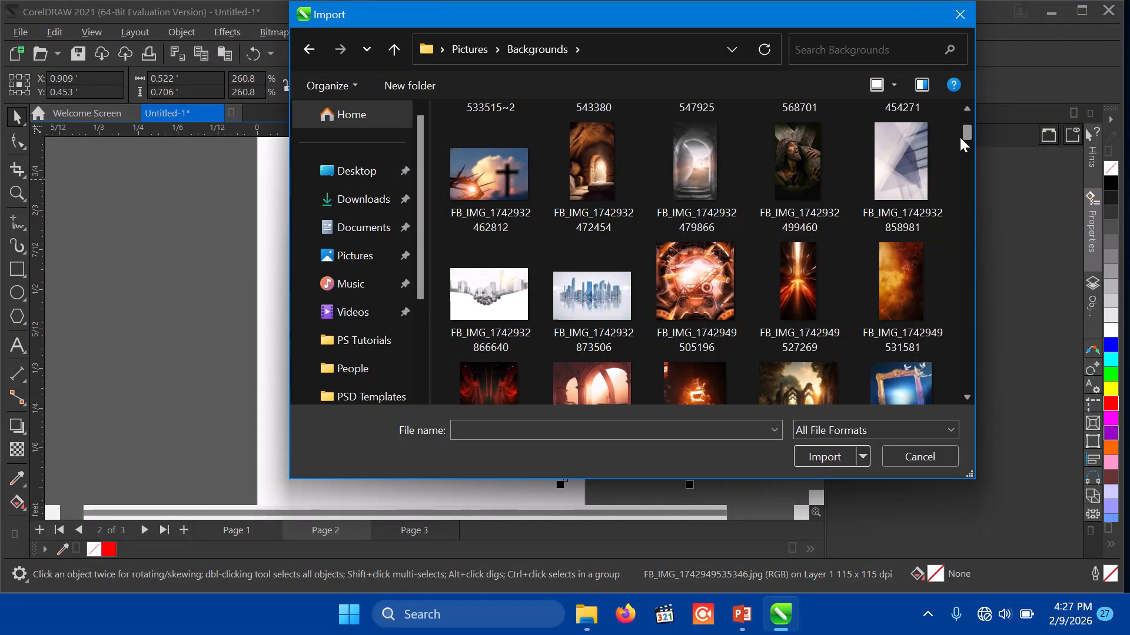
pyautogui.click(804, 278)
pyautogui.click(812, 462)
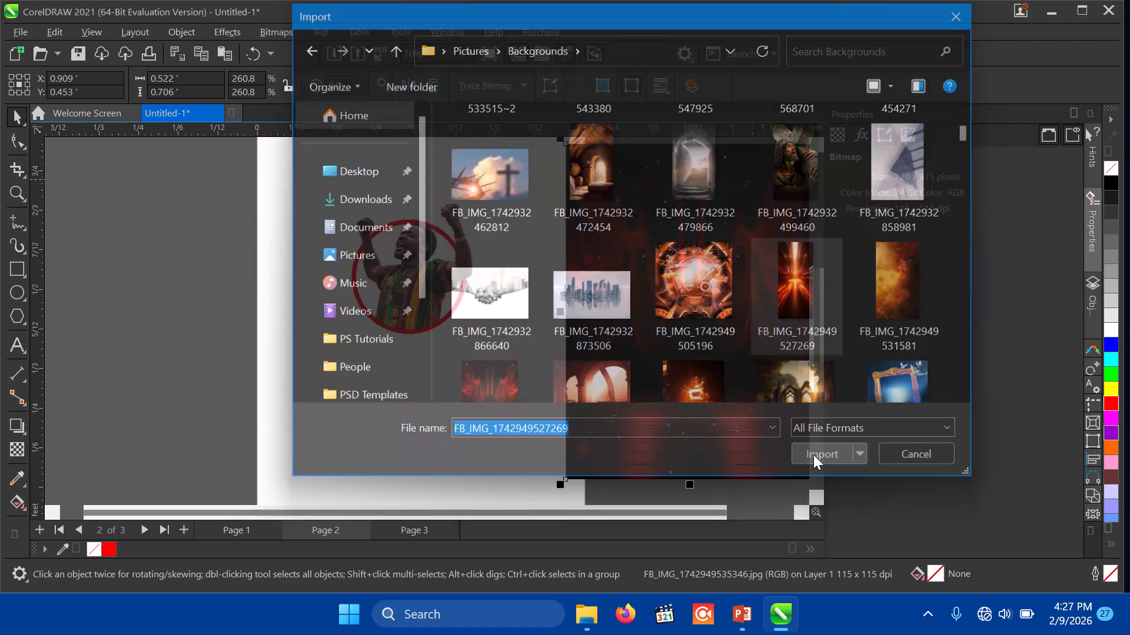
pyautogui.click(288, 159)
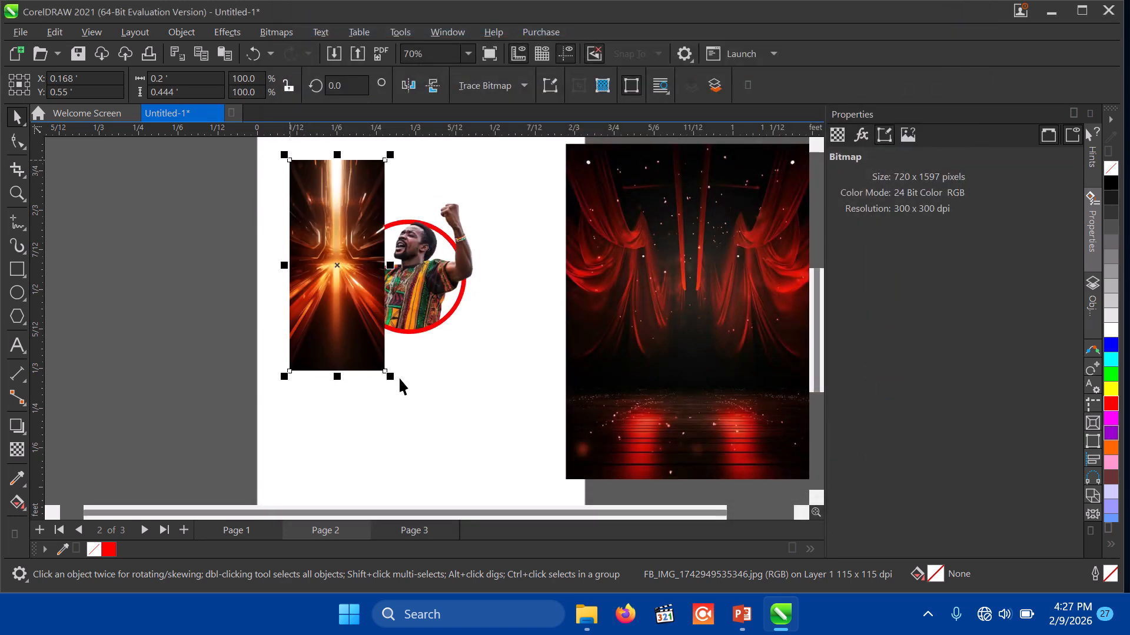
# Stretch the orange light-burst image to about 0.541 by 0.736 ft, positioned on the page at about X 0.331, Y 0.503 ft
pyautogui.moveTo(388, 377); pyautogui.dragTo(451, 500)
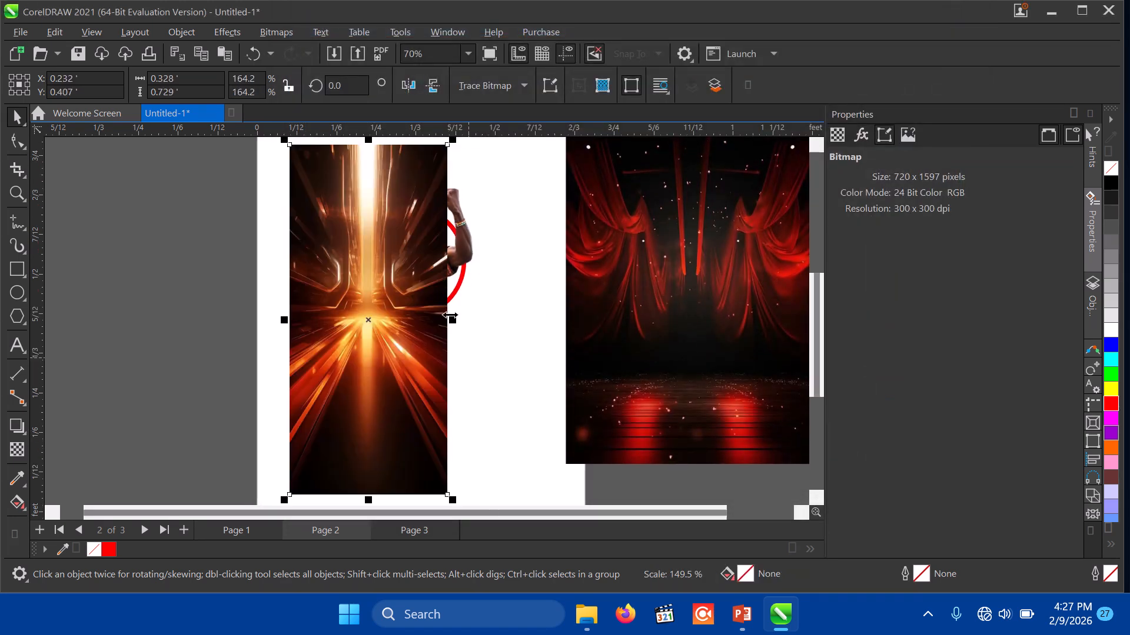
pyautogui.moveTo(454, 317); pyautogui.dragTo(521, 320)
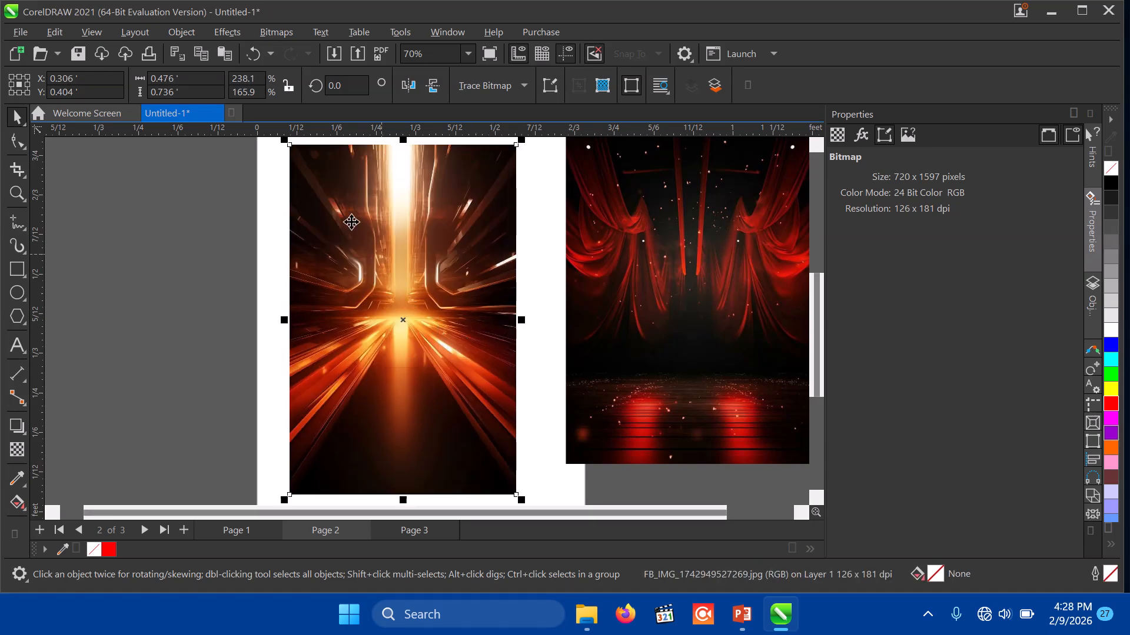
pyautogui.scroll(3, 816, 139)
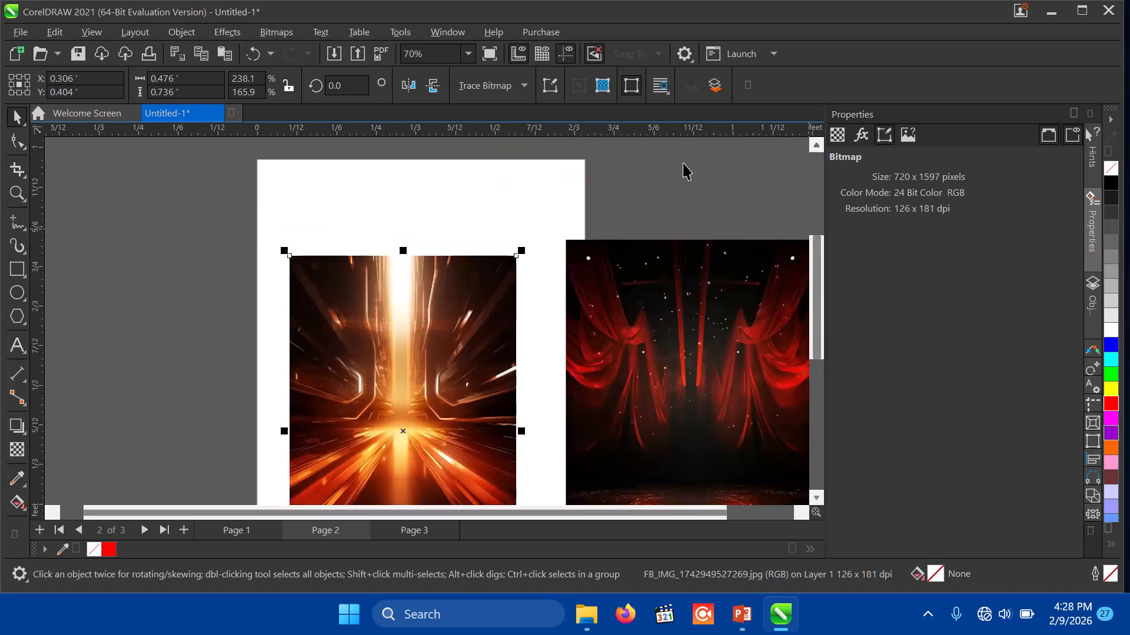
pyautogui.moveTo(423, 299); pyautogui.dragTo(437, 252)
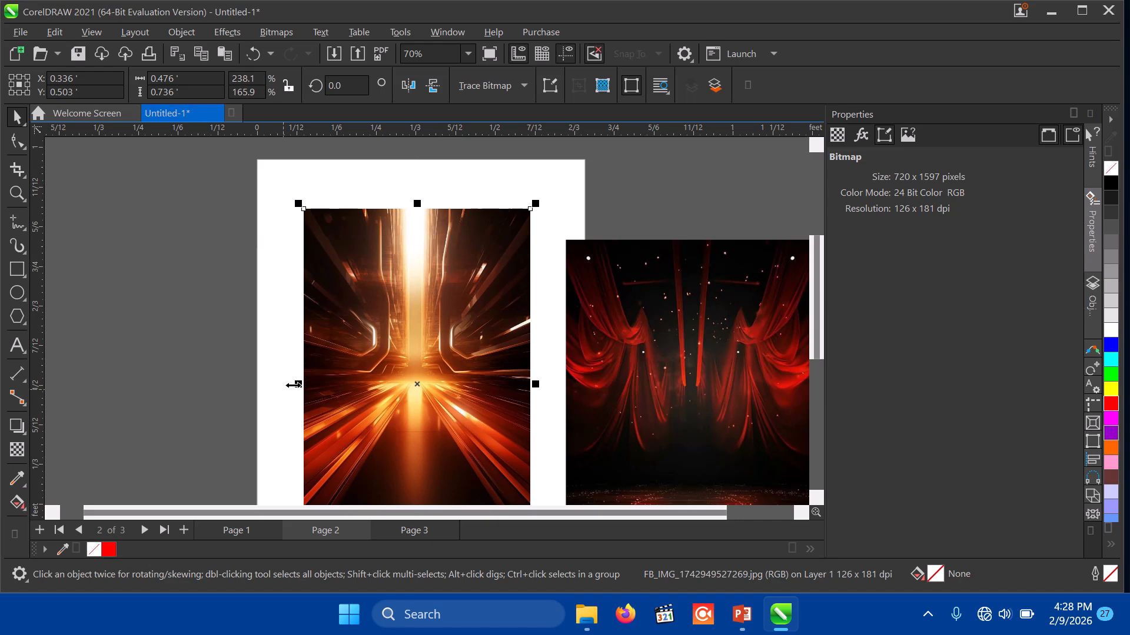
pyautogui.moveTo(299, 382); pyautogui.dragTo(282, 383)
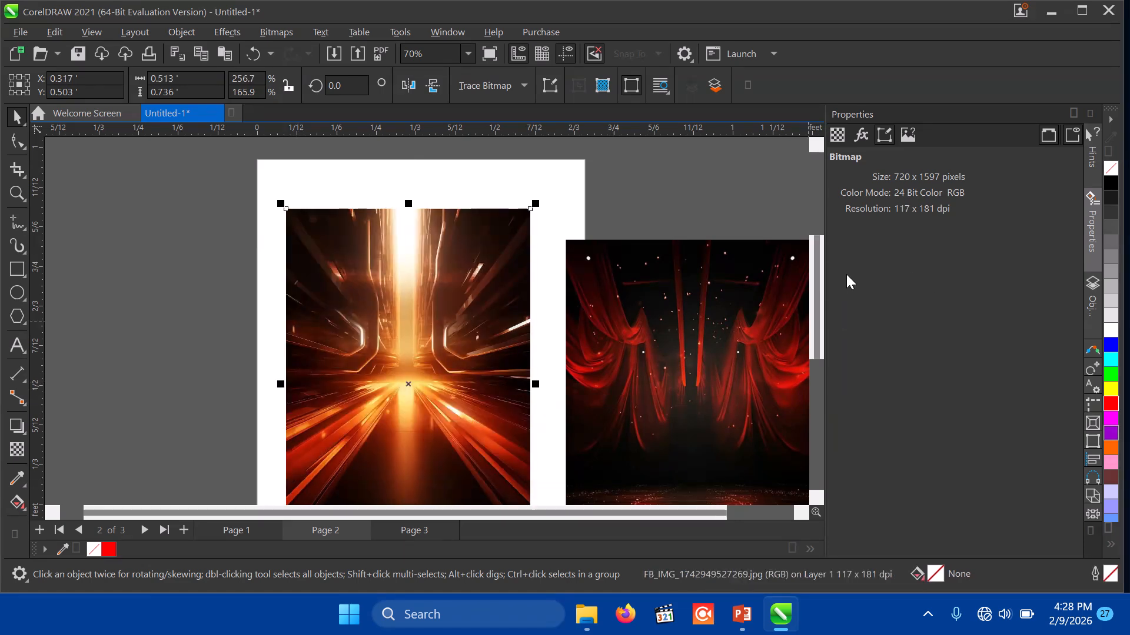
pyautogui.scroll(-3, 821, 280)
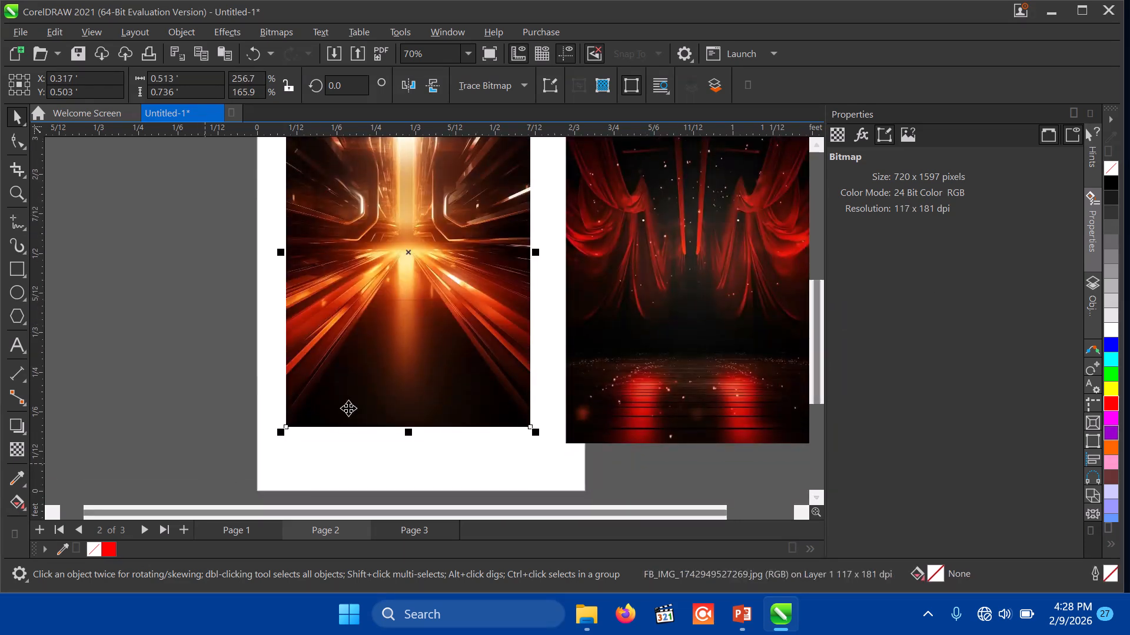
pyautogui.moveTo(534, 252); pyautogui.dragTo(547, 253)
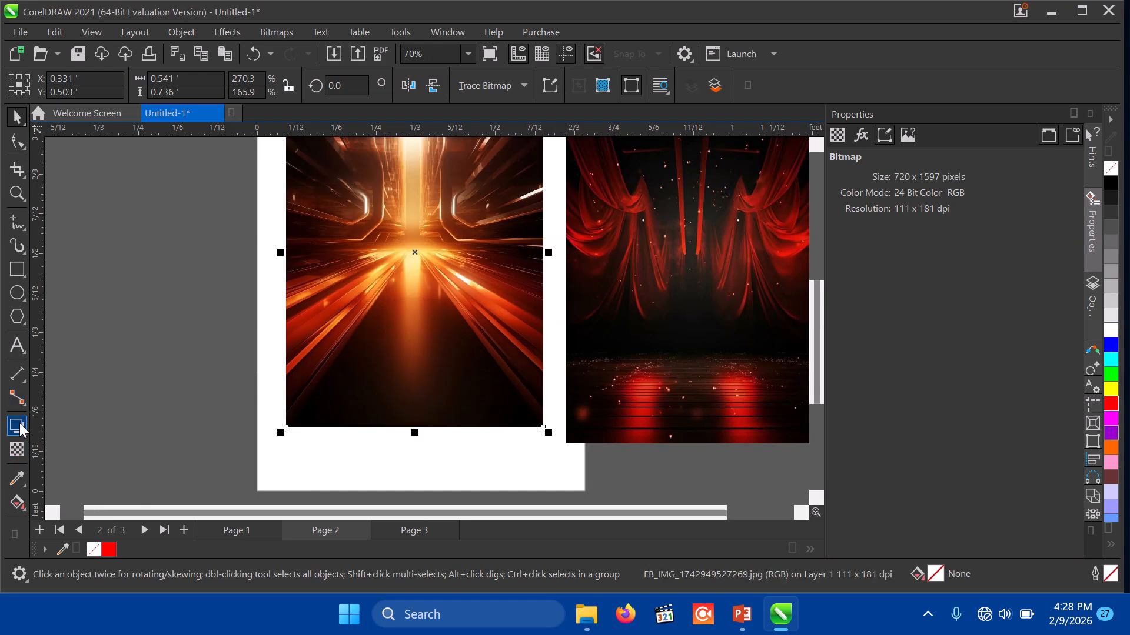
# Draw a rectangle about 0.541 by 0.153 ft over the light-burst image's bottom edge, filled black with no outline
pyautogui.press('F6')
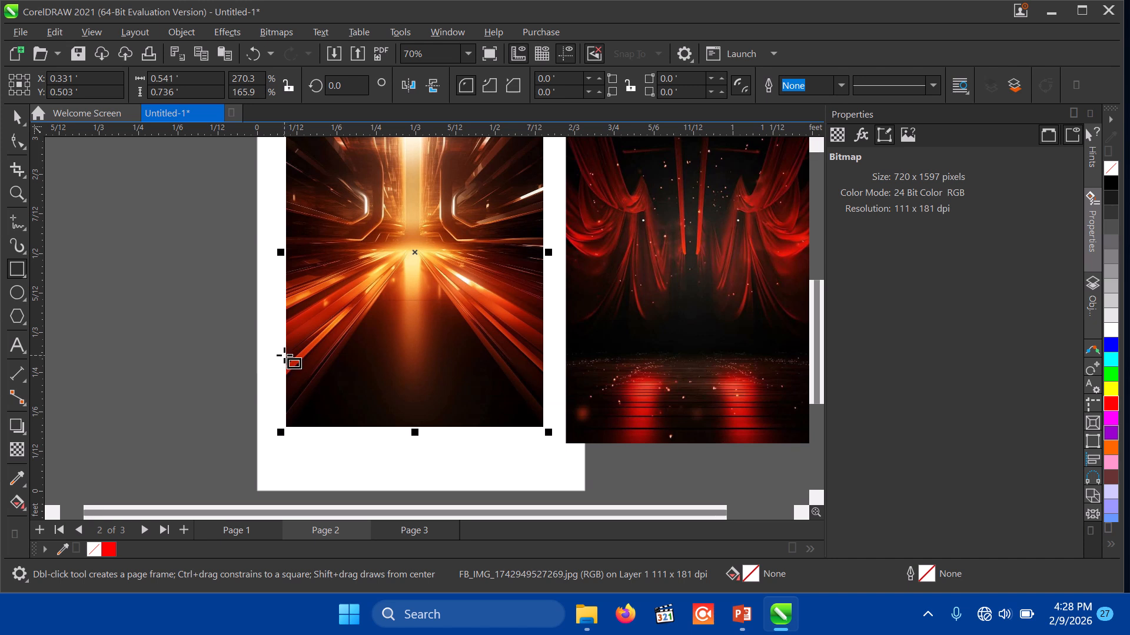
pyautogui.moveTo(286, 355); pyautogui.dragTo(542, 428)
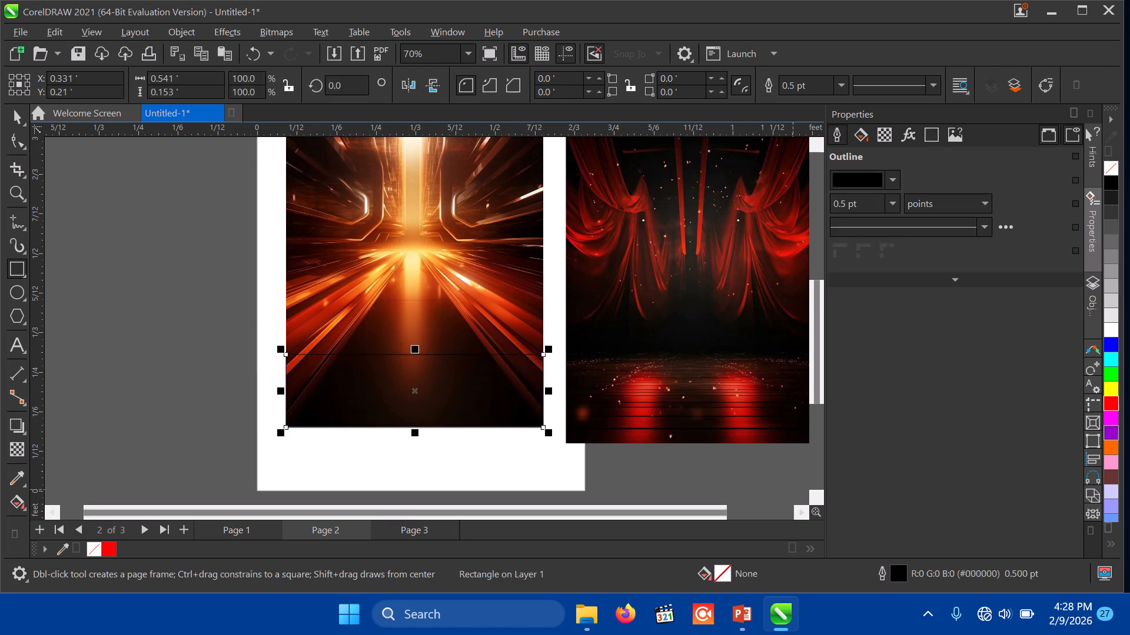
pyautogui.click(1110, 188)
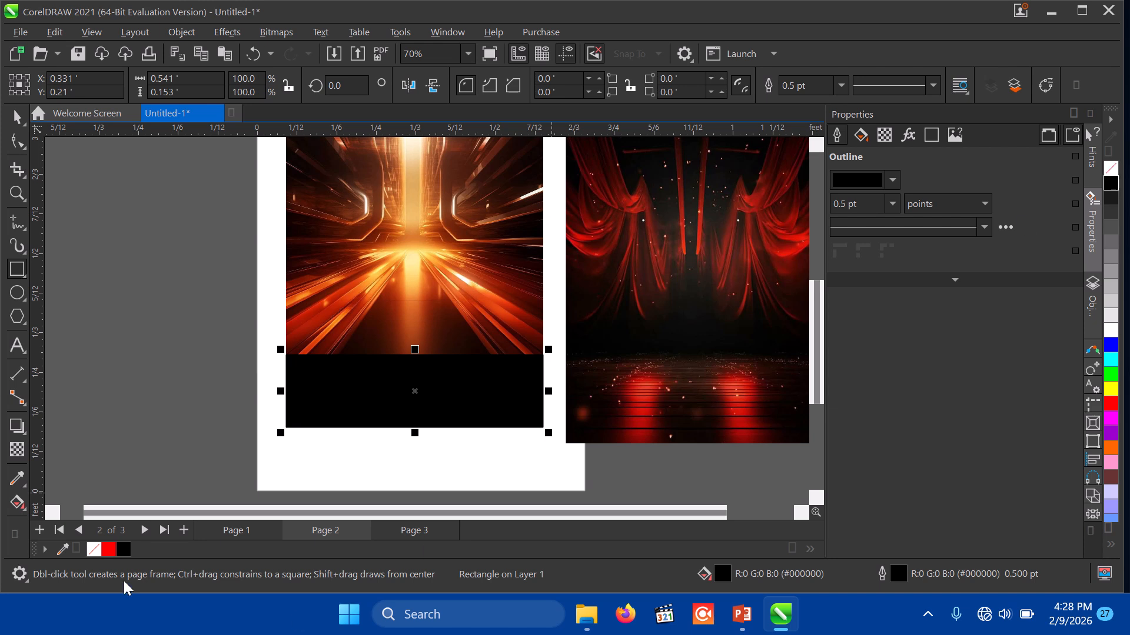
pyautogui.rightClick(93, 549)
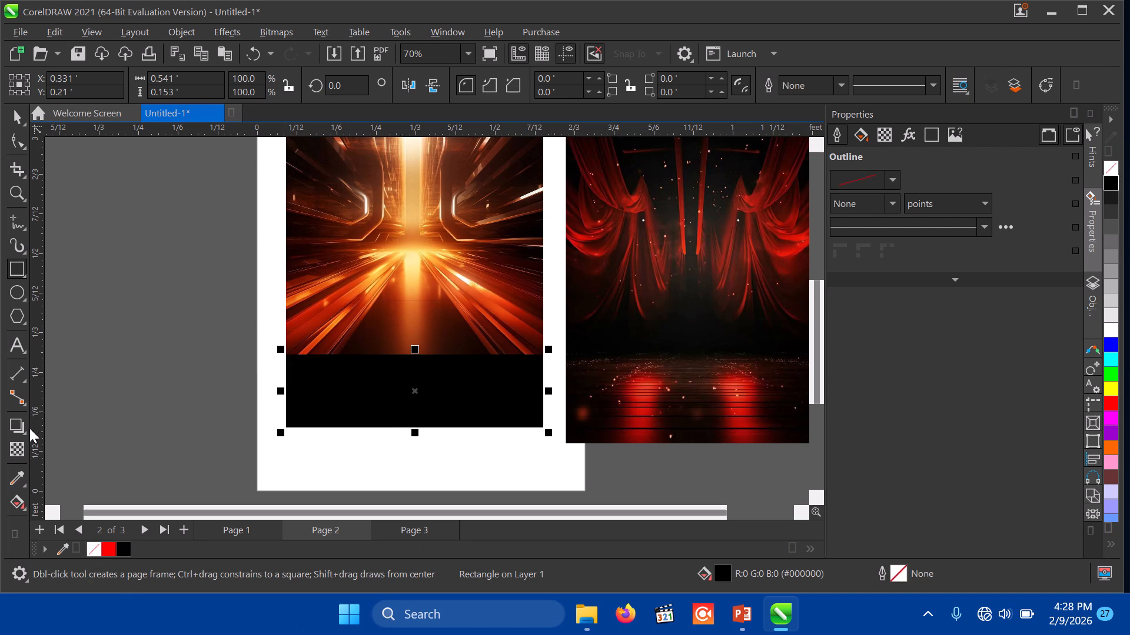
# Apply a 90° fountain transparency to the black rectangle, fading it out towards its top edge
pyautogui.click(17, 452)
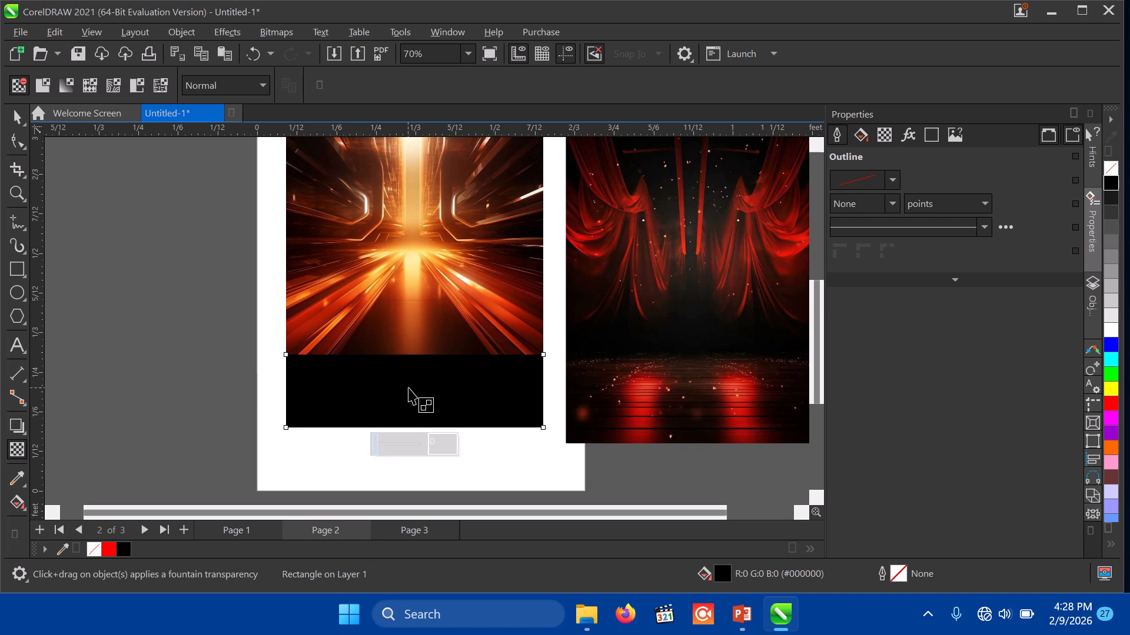
pyautogui.moveTo(408, 376)
pyautogui.mouseDown()
pyautogui.moveTo(410, 347)
pyautogui.moveTo(406, 389)
pyautogui.mouseUp()
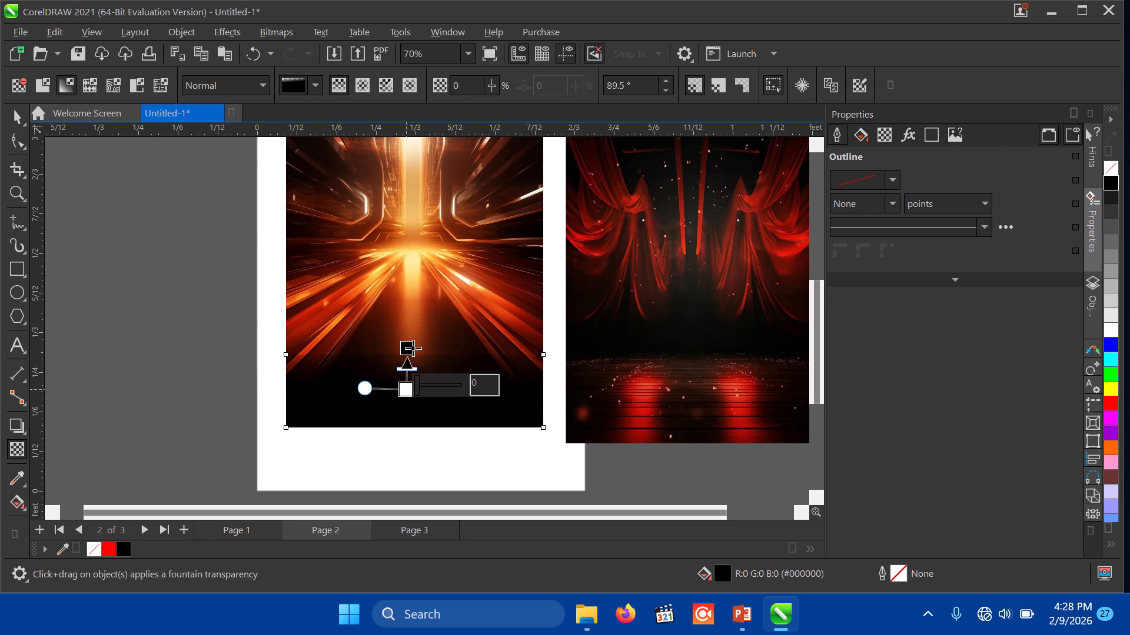
pyautogui.moveTo(406, 348); pyautogui.dragTo(406, 357)
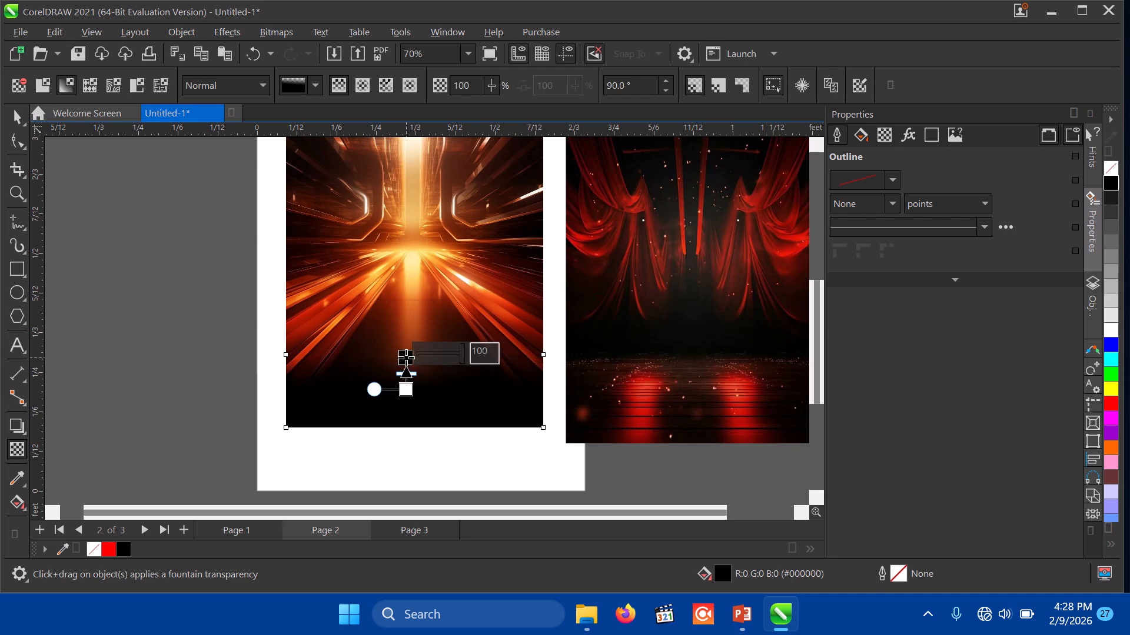
pyautogui.click(125, 413)
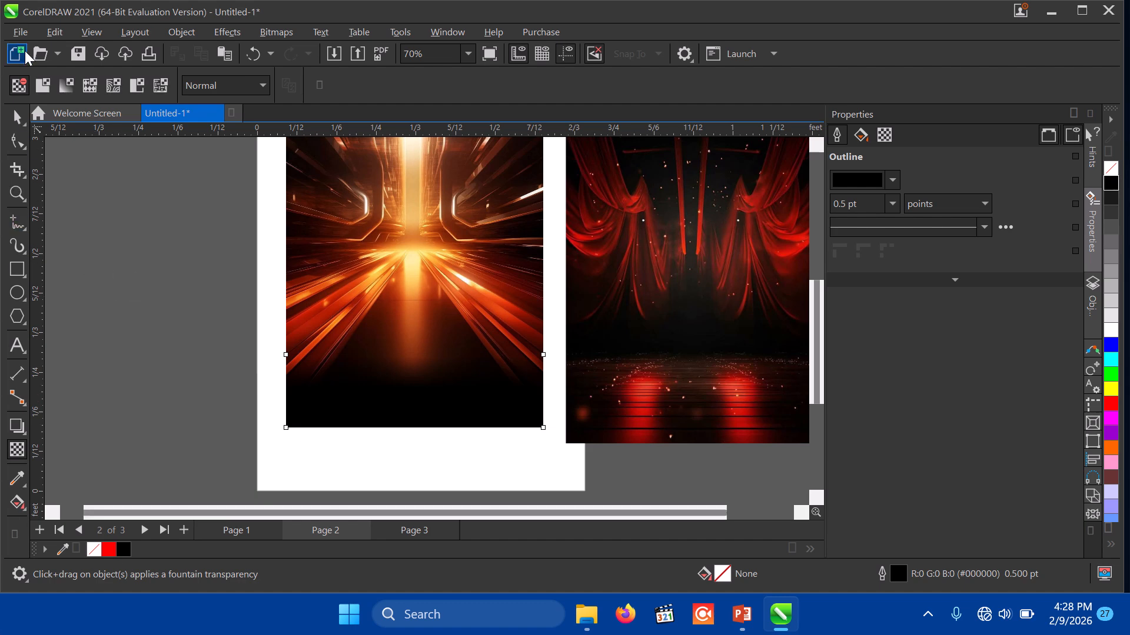
pyautogui.click(21, 31)
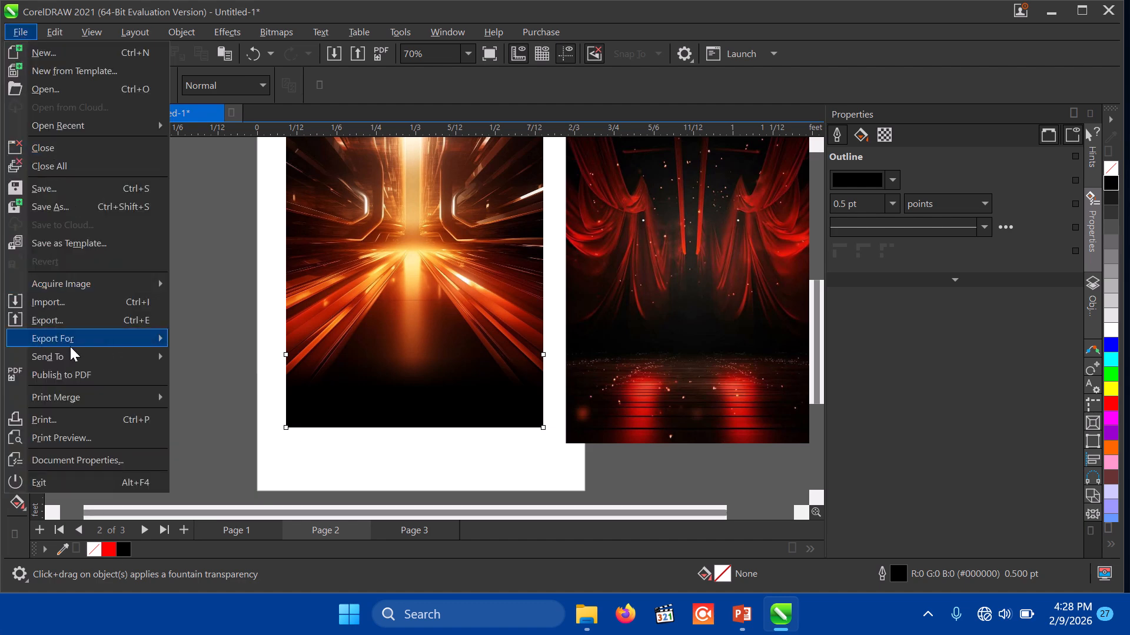
pyautogui.click(66, 302)
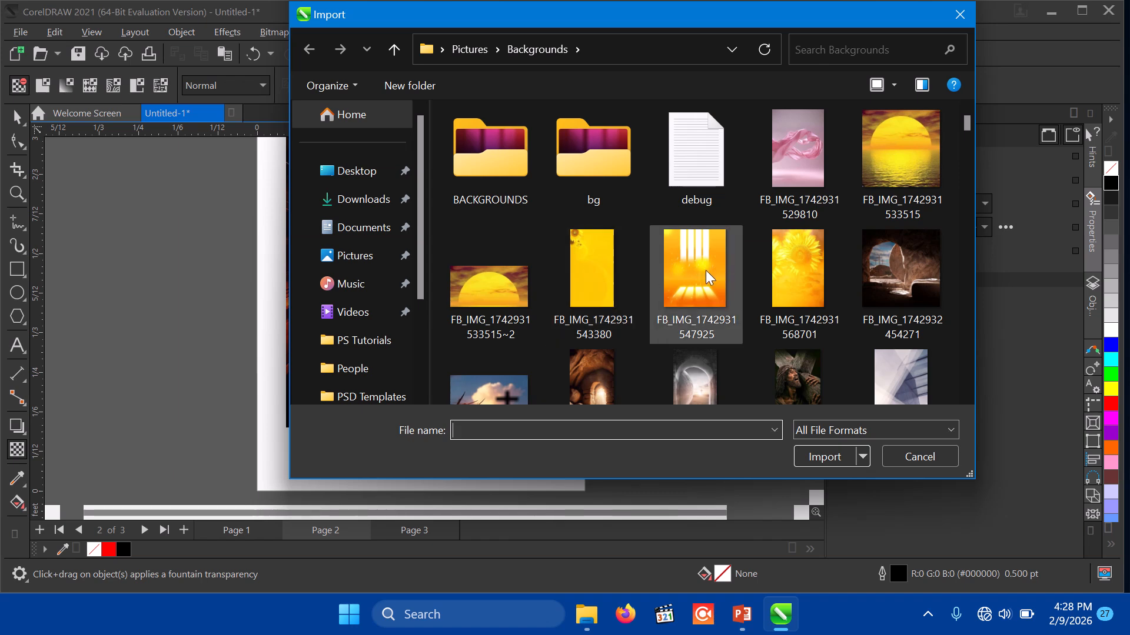
pyautogui.click(687, 276)
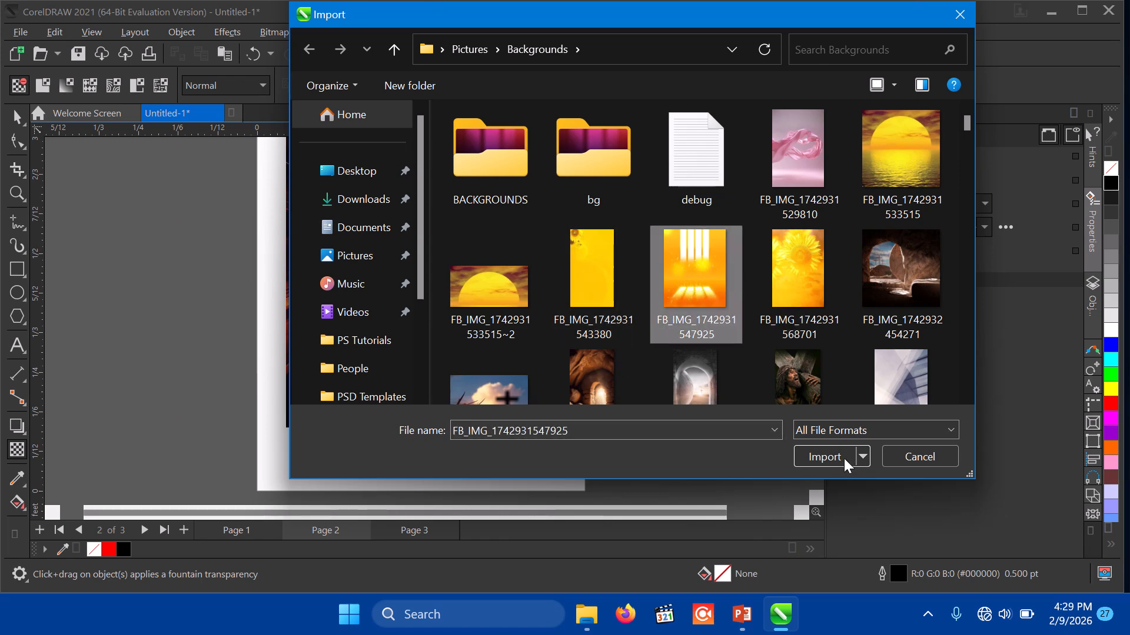
pyautogui.click(810, 459)
pyautogui.click(318, 152)
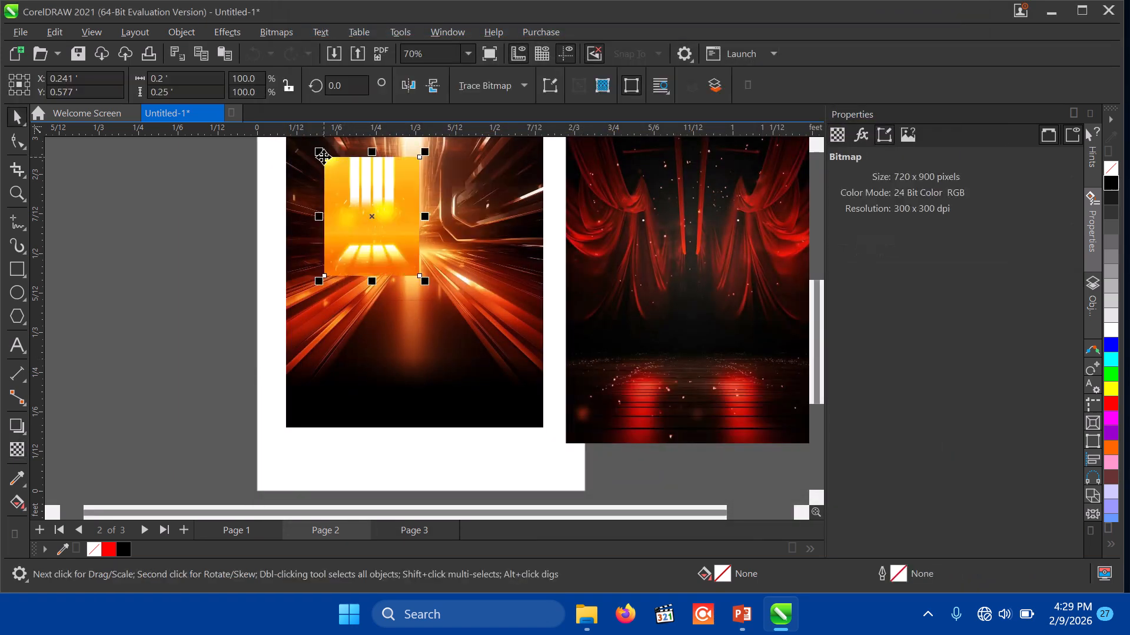
pyautogui.moveTo(429, 283); pyautogui.dragTo(570, 438)
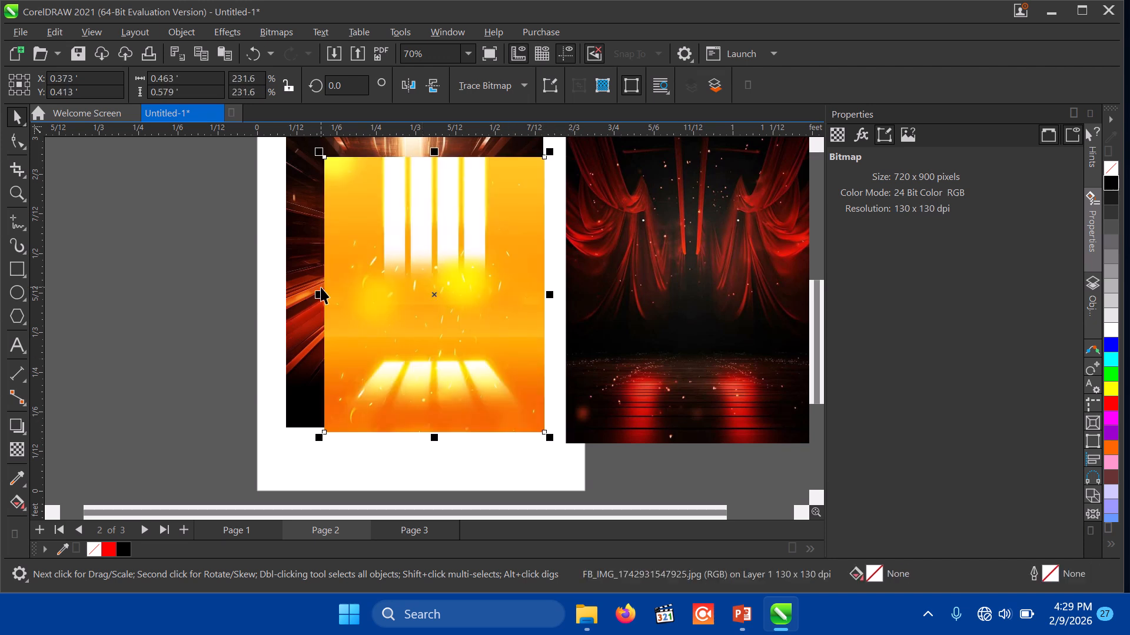
pyautogui.moveTo(318, 294); pyautogui.dragTo(282, 293)
# Bring the faded black rectangle to the front of the page, over the yellow background image
pyautogui.click(284, 391)
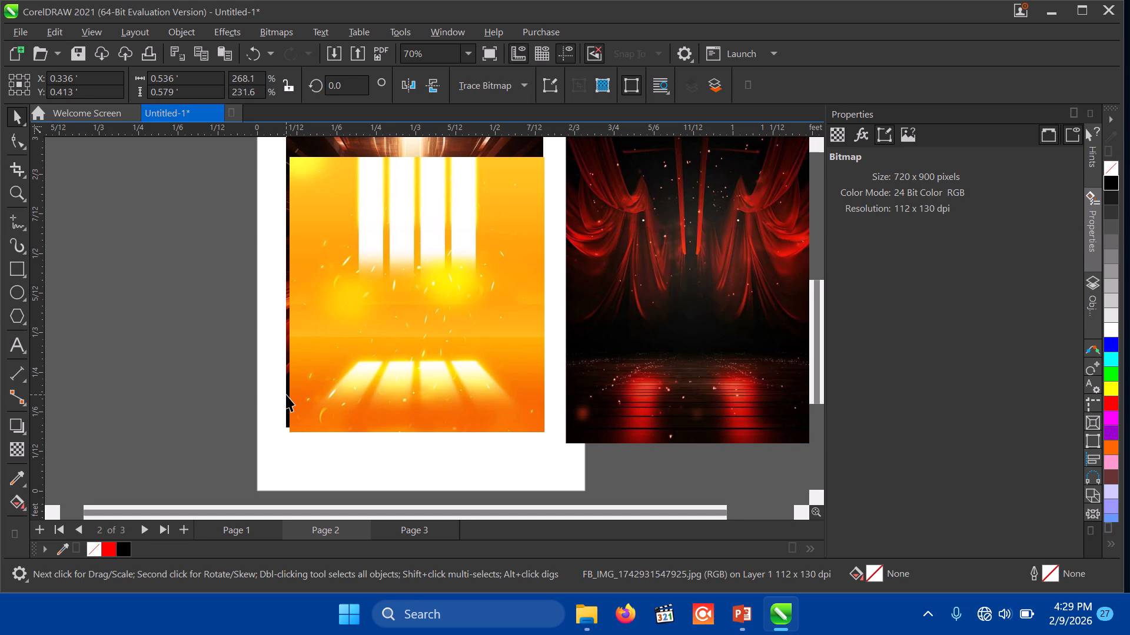
pyautogui.click(181, 31)
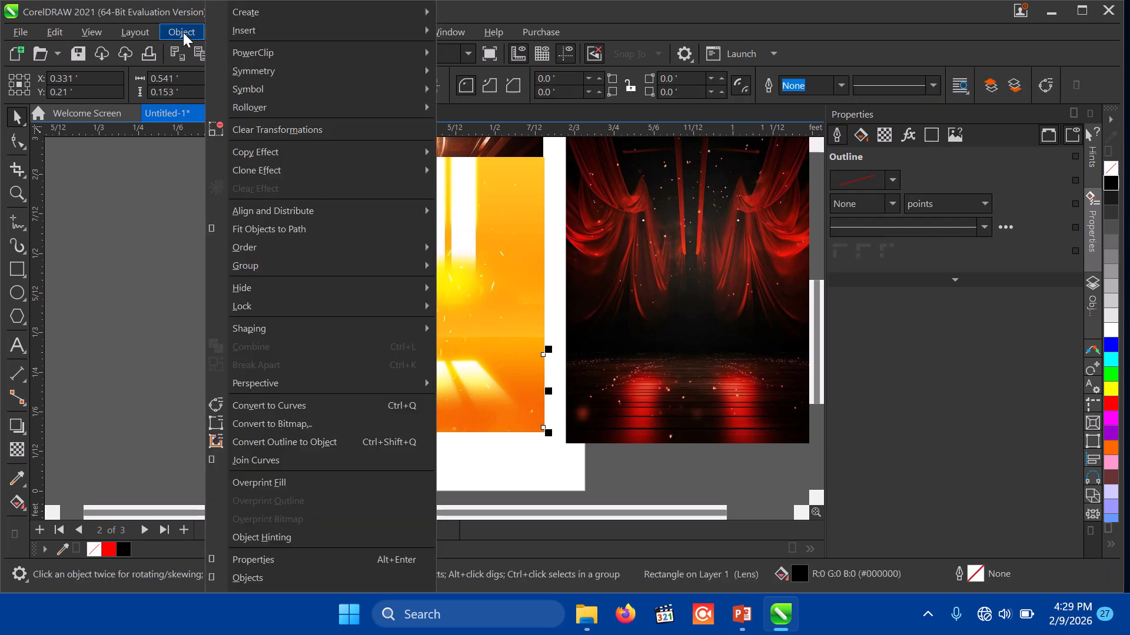
pyautogui.moveTo(270, 246)
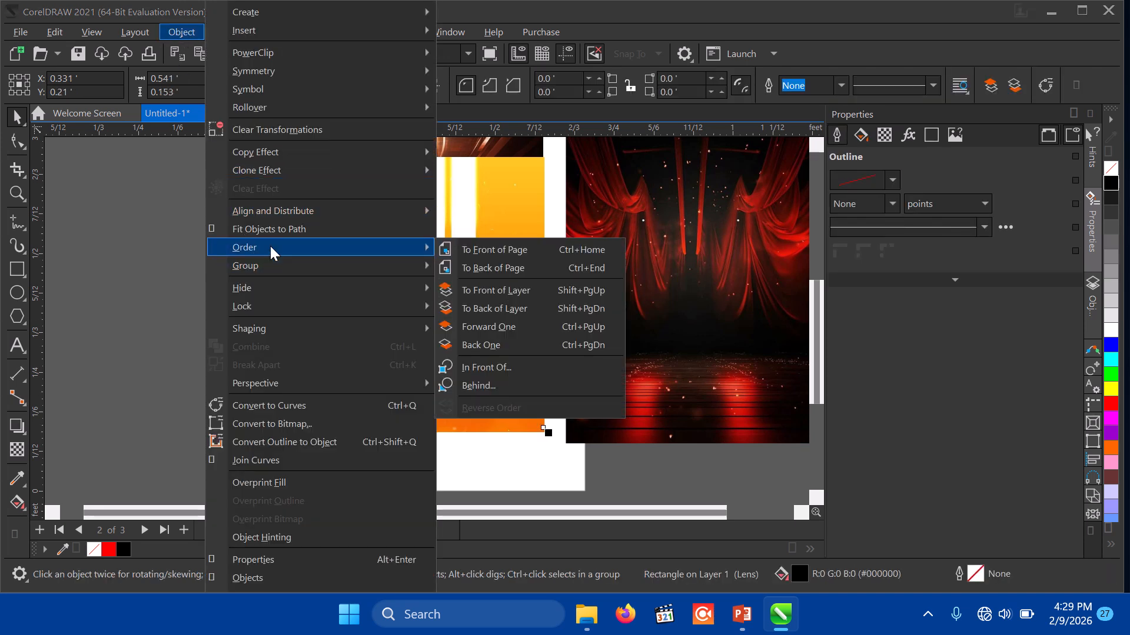
pyautogui.click(482, 249)
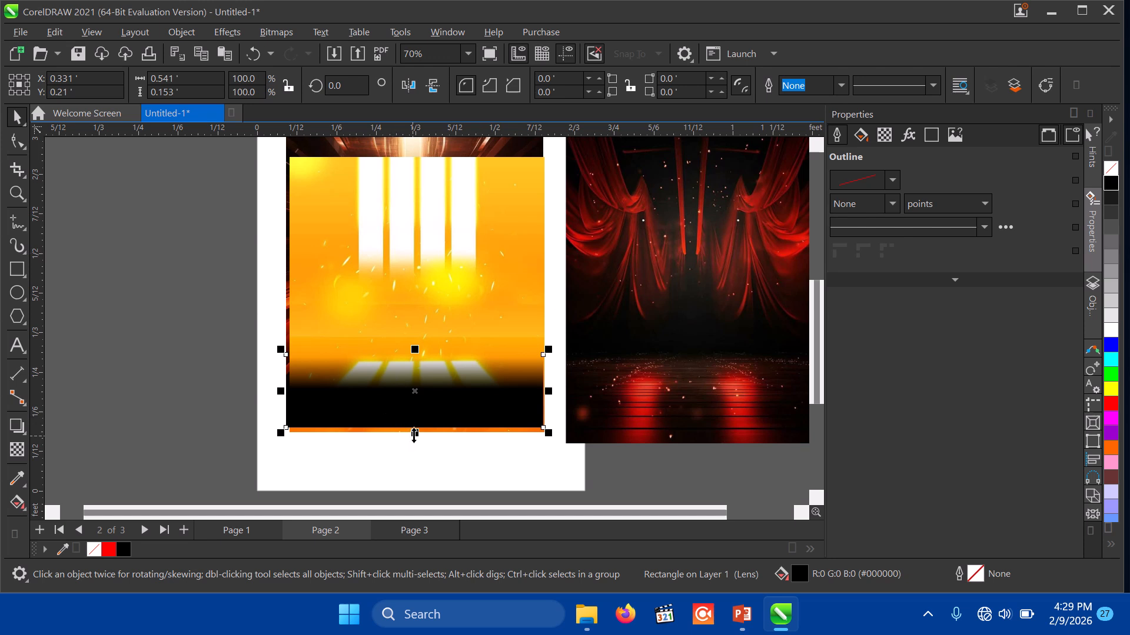
# Delete the light-burst image lying behind the yellow background image
pyautogui.click(288, 222)
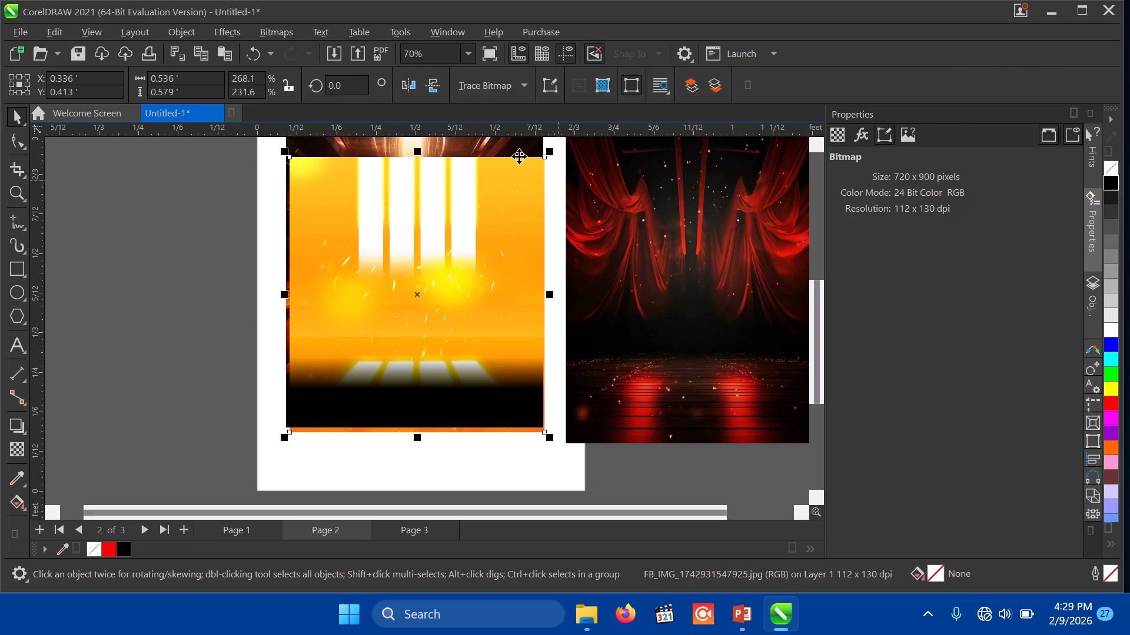
pyautogui.click(454, 141)
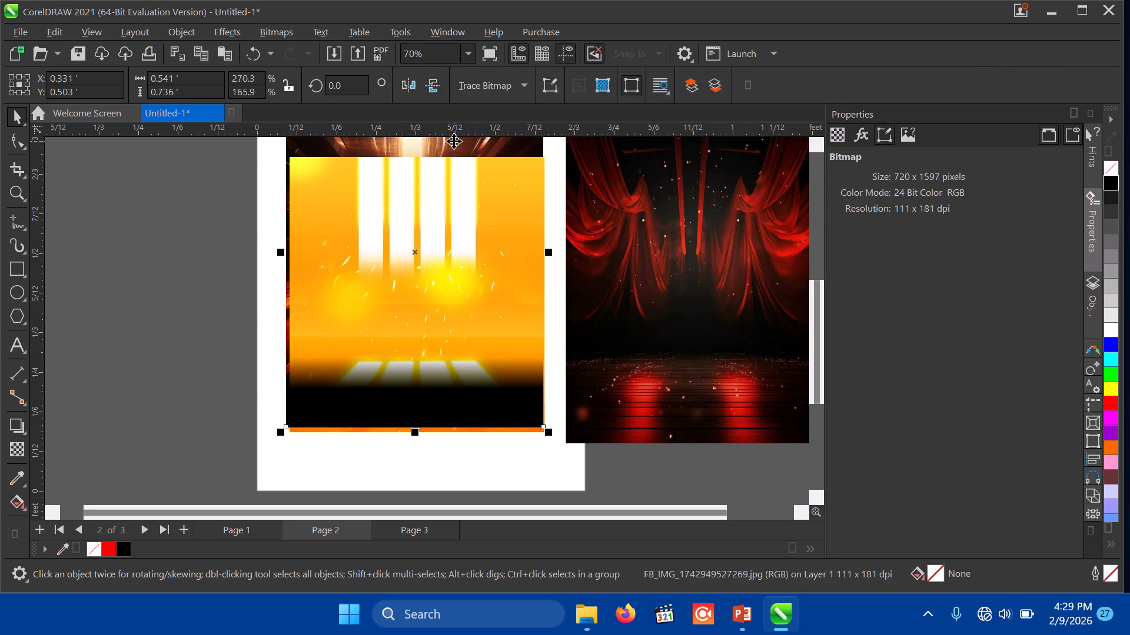
pyautogui.press('Delete')
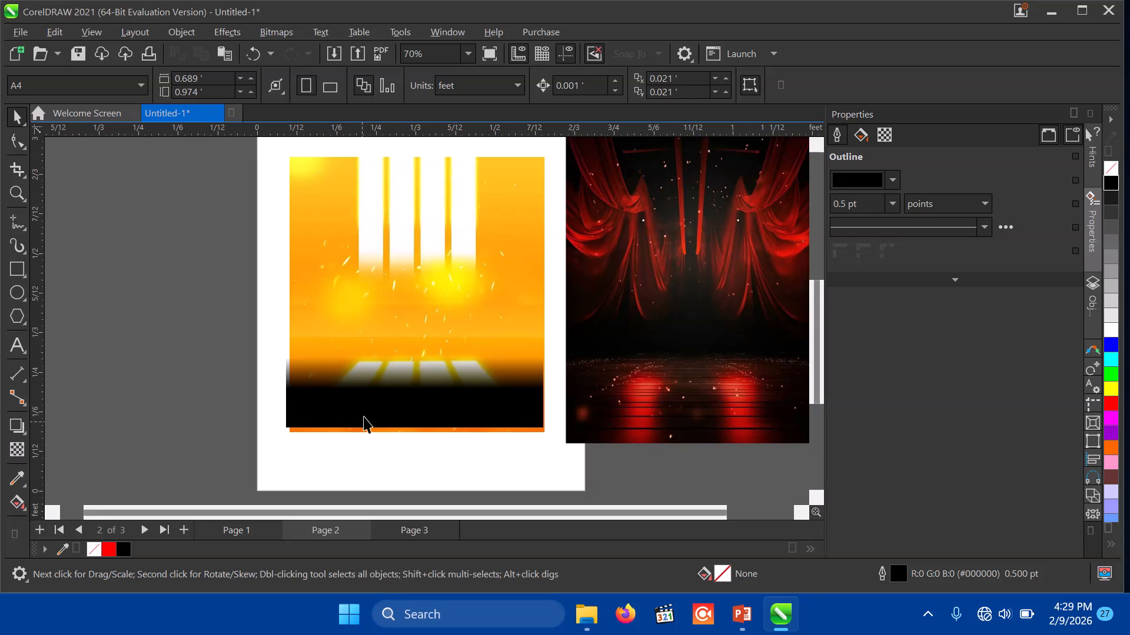
# Resize the faded black rectangle to about 0.531 by 0.186 ft over the lower part of the yellow image
pyautogui.click(286, 411)
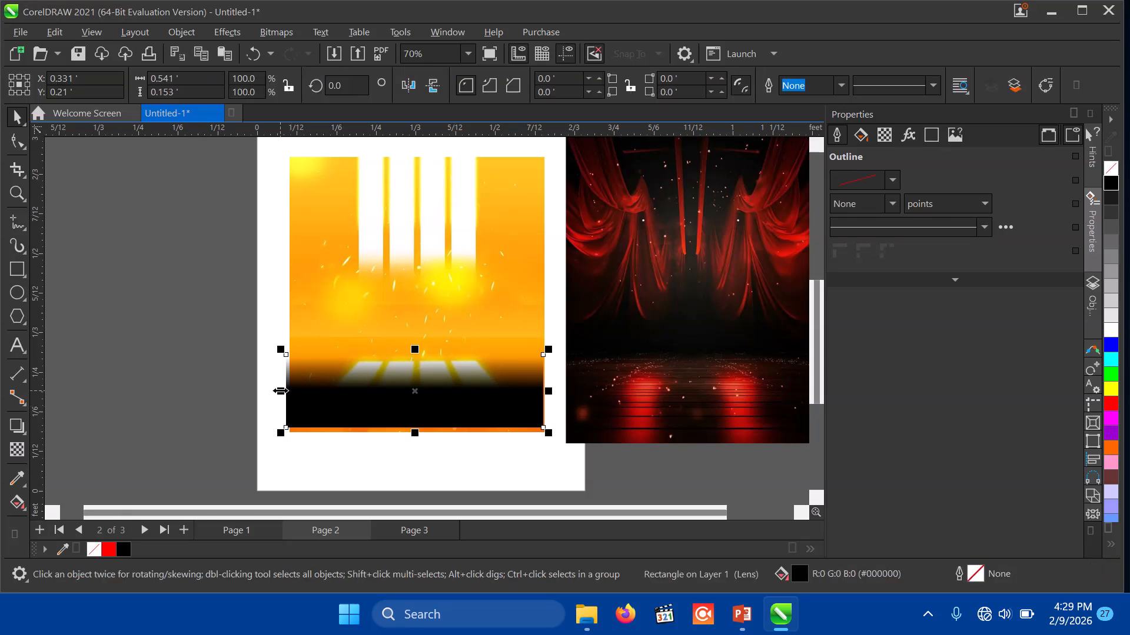
pyautogui.moveTo(282, 392); pyautogui.dragTo(285, 393)
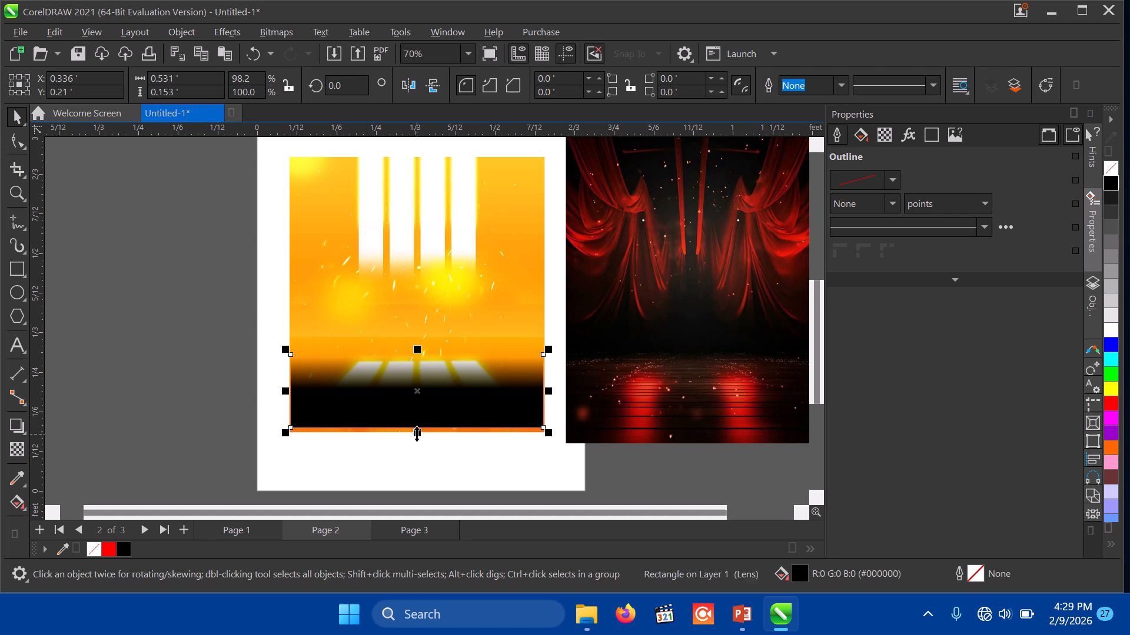
pyautogui.moveTo(417, 434); pyautogui.dragTo(417, 436)
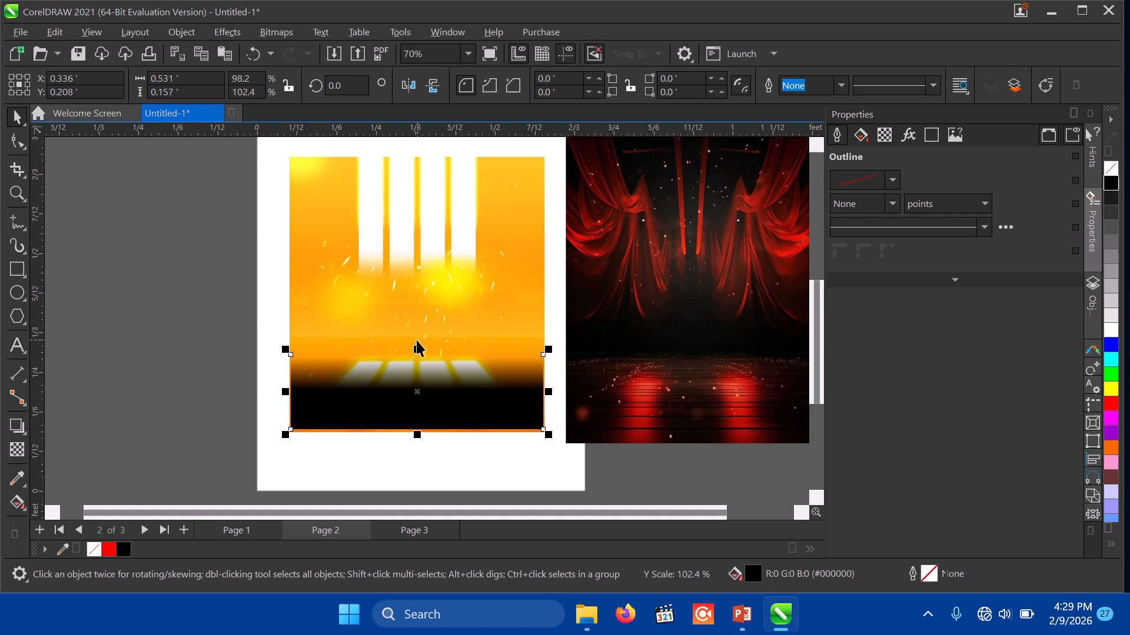
pyautogui.moveTo(414, 346); pyautogui.dragTo(417, 336)
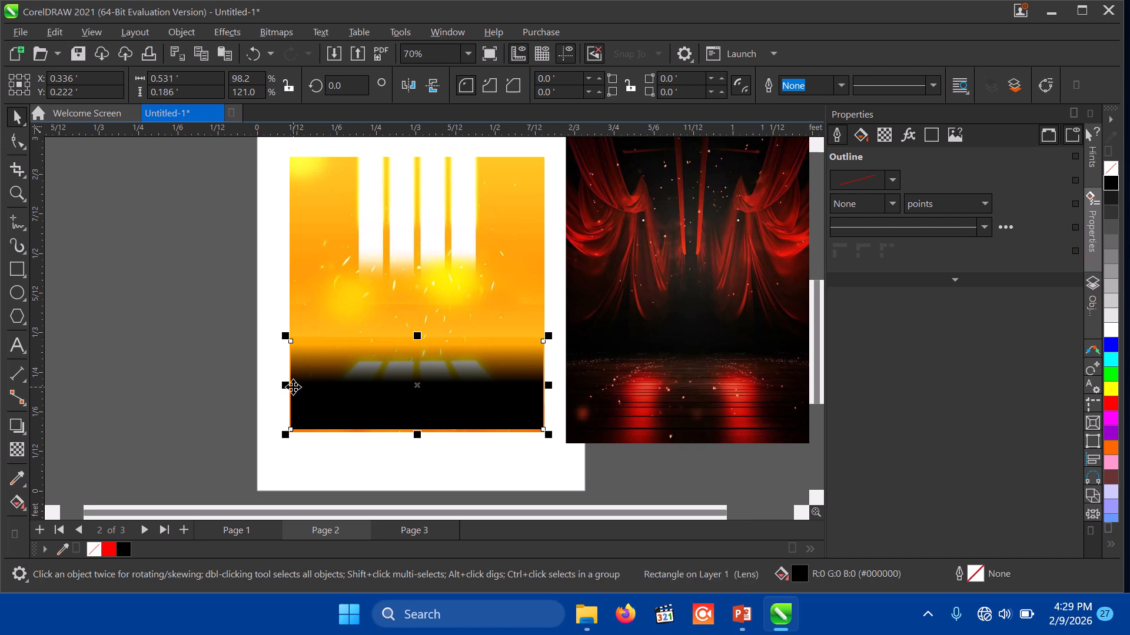
# Place a vertical guideline and nudge it into line with the yellow image's left edge
pyautogui.click(17, 193)
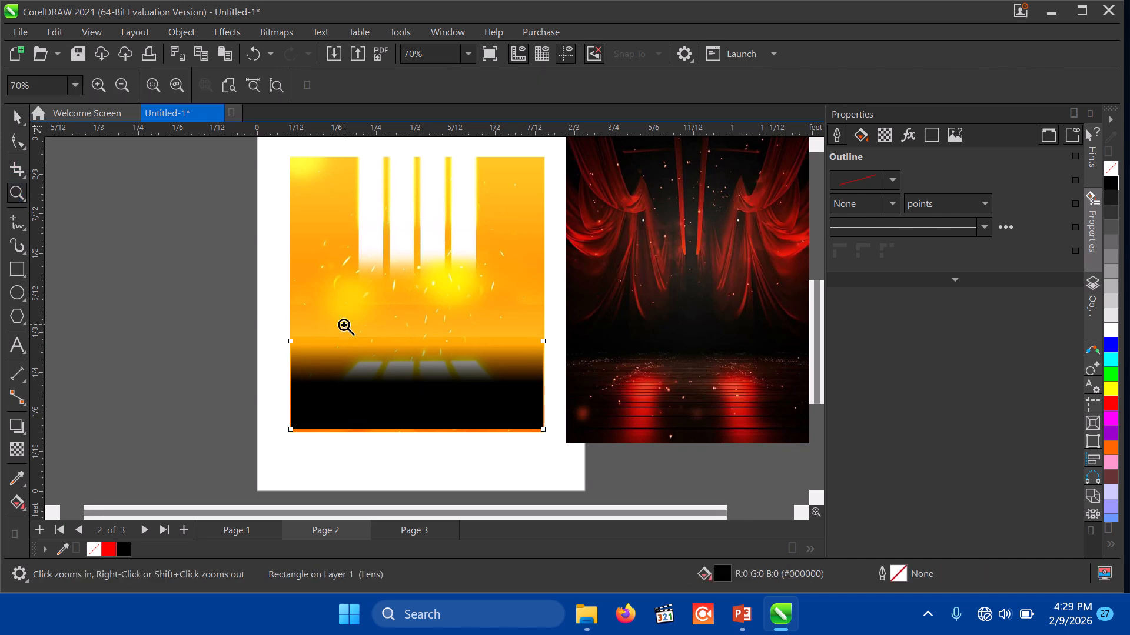
pyautogui.click(373, 410)
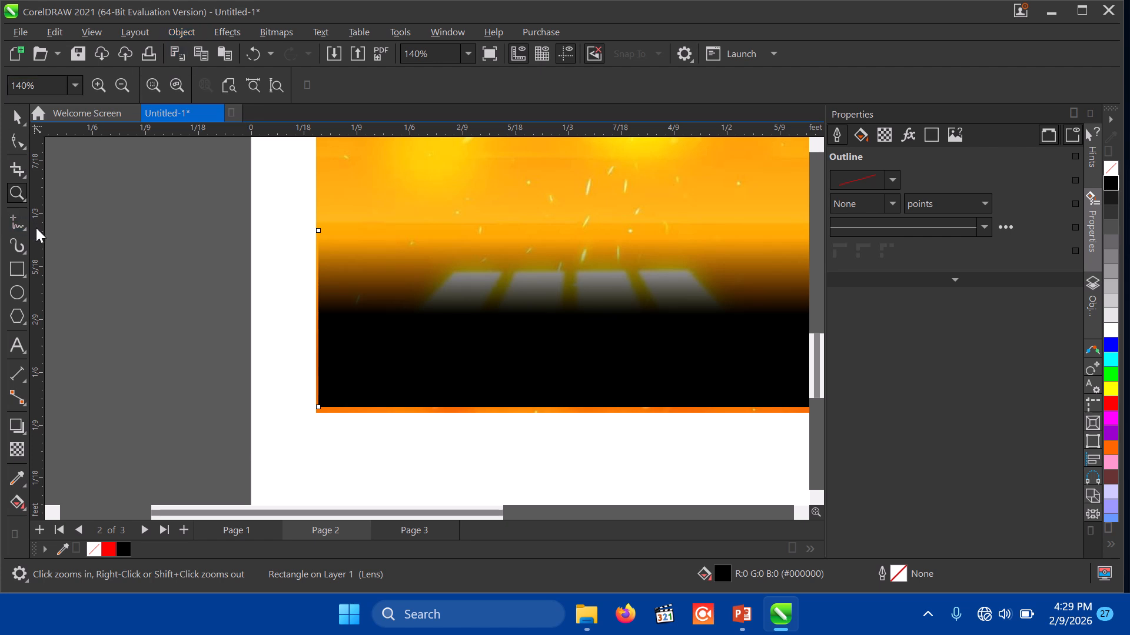
pyautogui.moveTo(37, 227)
pyautogui.mouseDown()
pyautogui.moveTo(97, 231)
pyautogui.moveTo(38, 248)
pyautogui.mouseUp()
pyautogui.moveTo(43, 245); pyautogui.dragTo(313, 404)
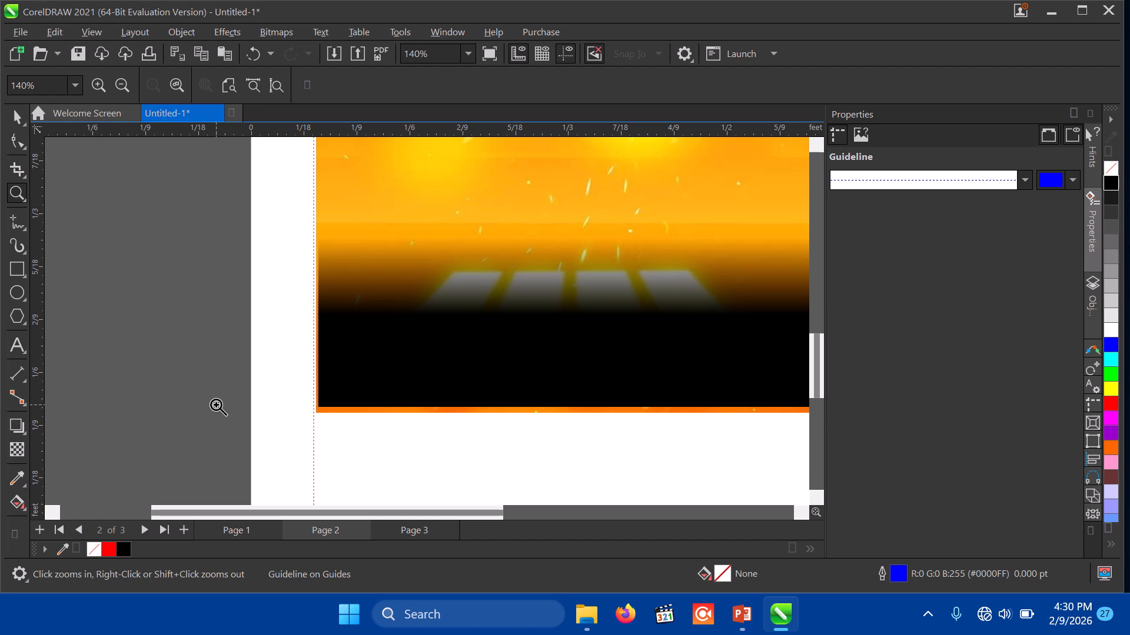
pyautogui.press('Right')
pyautogui.press('Right')
pyautogui.press('Right')
pyautogui.press('Left')
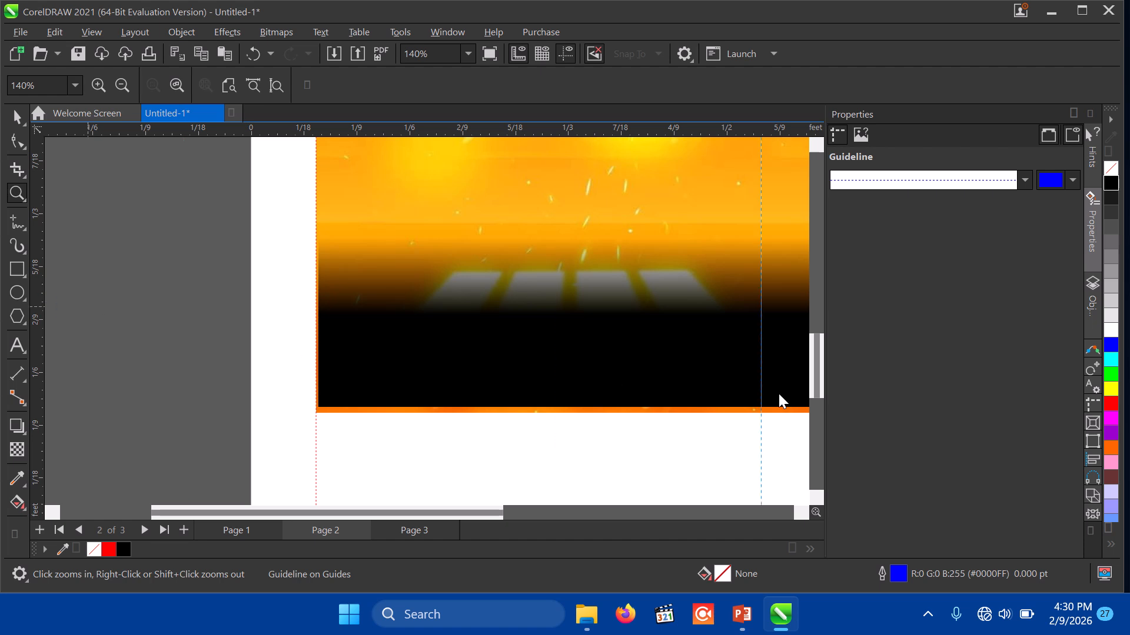
# Add a vertical guideline at 0.603 ft along the yellow image's right edge and a horizontal one at 0.123 ft along its bottom edge
pyautogui.moveTo(810, 400); pyautogui.dragTo(760, 428)
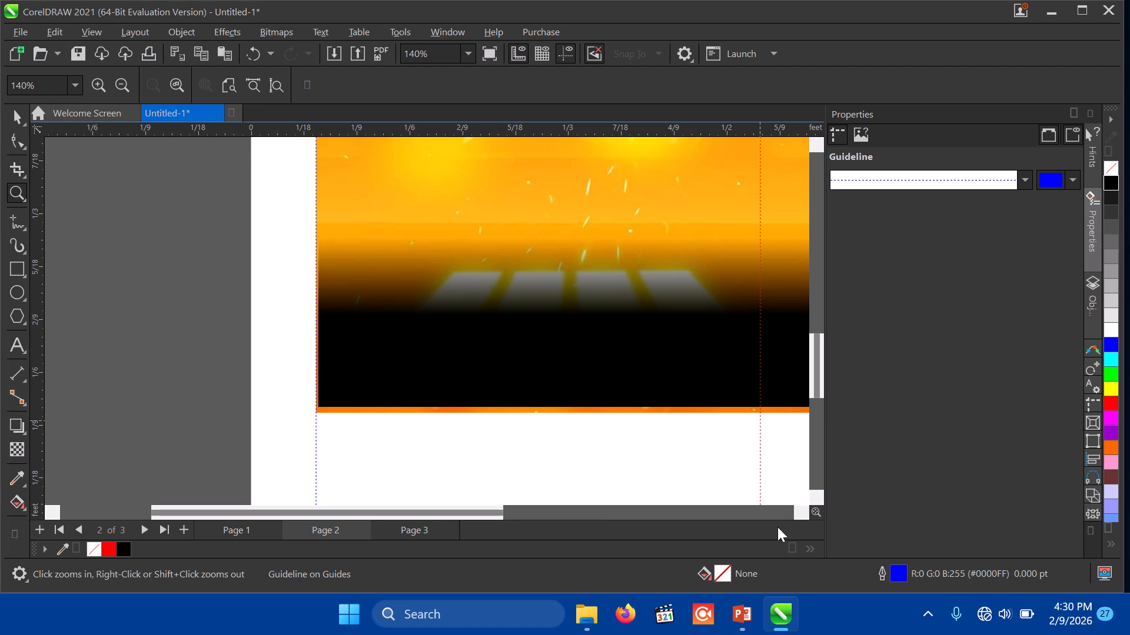
pyautogui.click(800, 511)
pyautogui.click(800, 512)
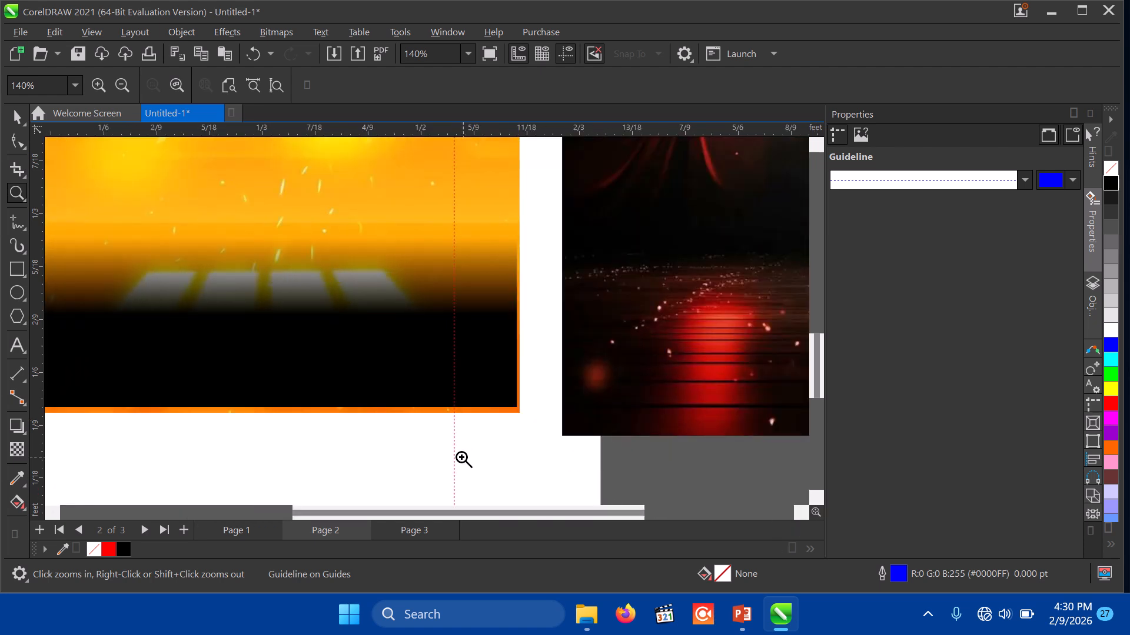
pyautogui.click(18, 118)
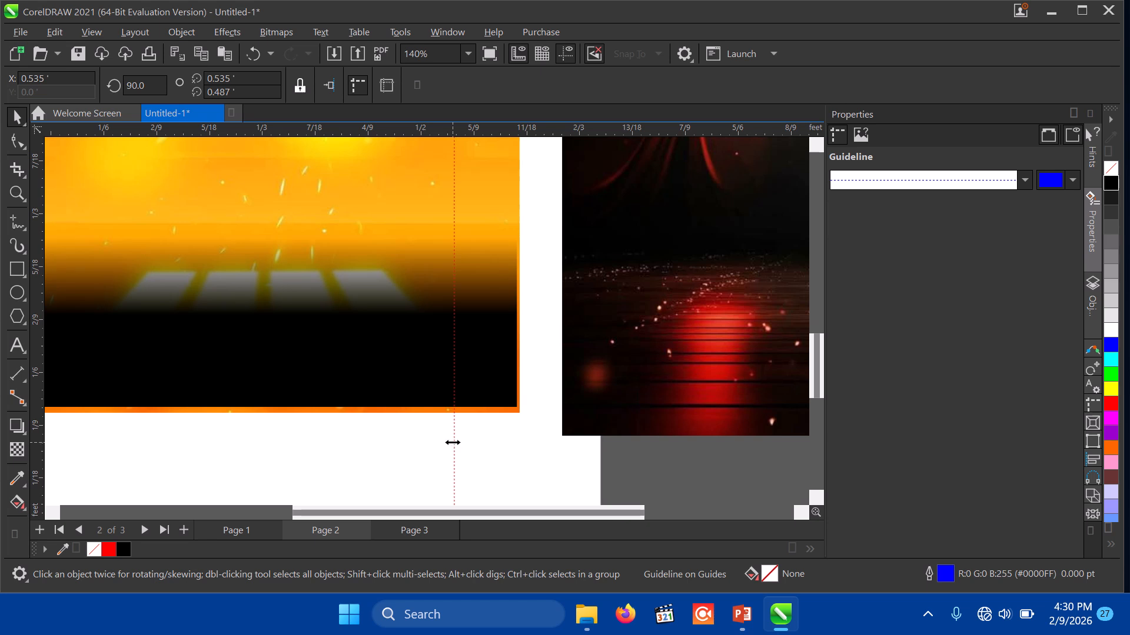
pyautogui.moveTo(453, 443); pyautogui.dragTo(517, 467)
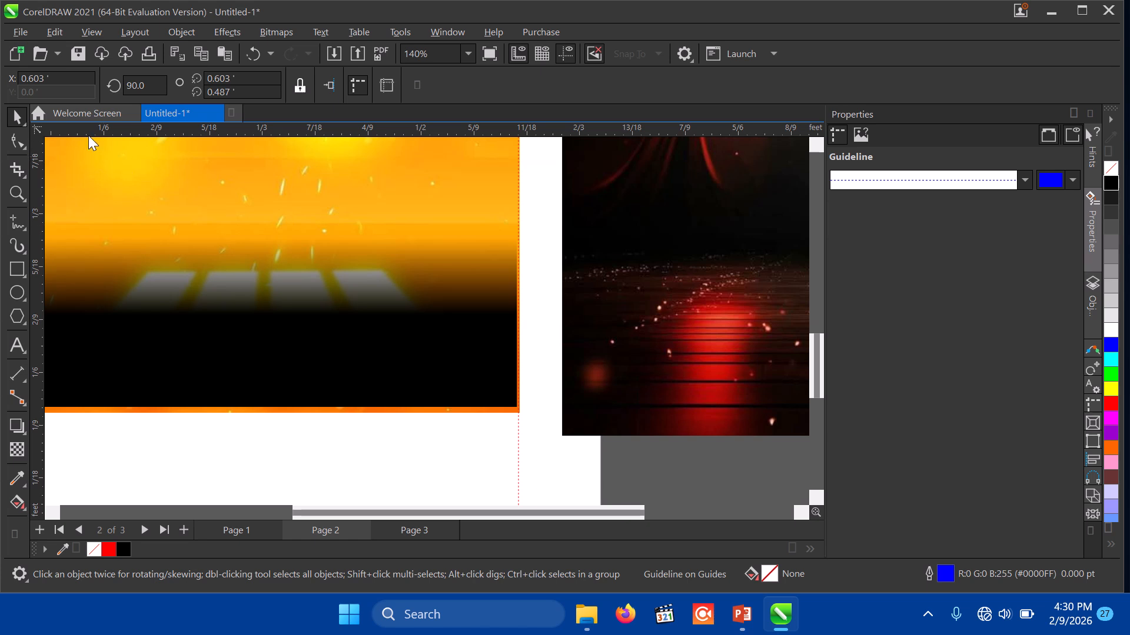
pyautogui.moveTo(90, 133); pyautogui.dragTo(89, 413)
pyautogui.click(100, 413)
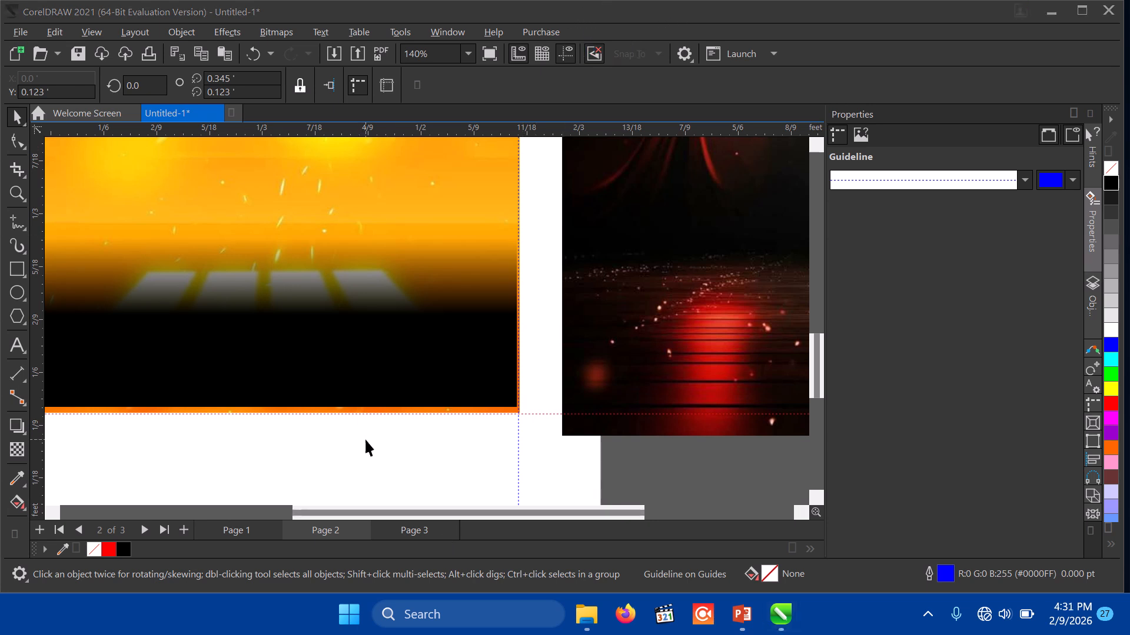
# Turn snapping back on and enable snapping to guidelines
pyautogui.click(93, 32)
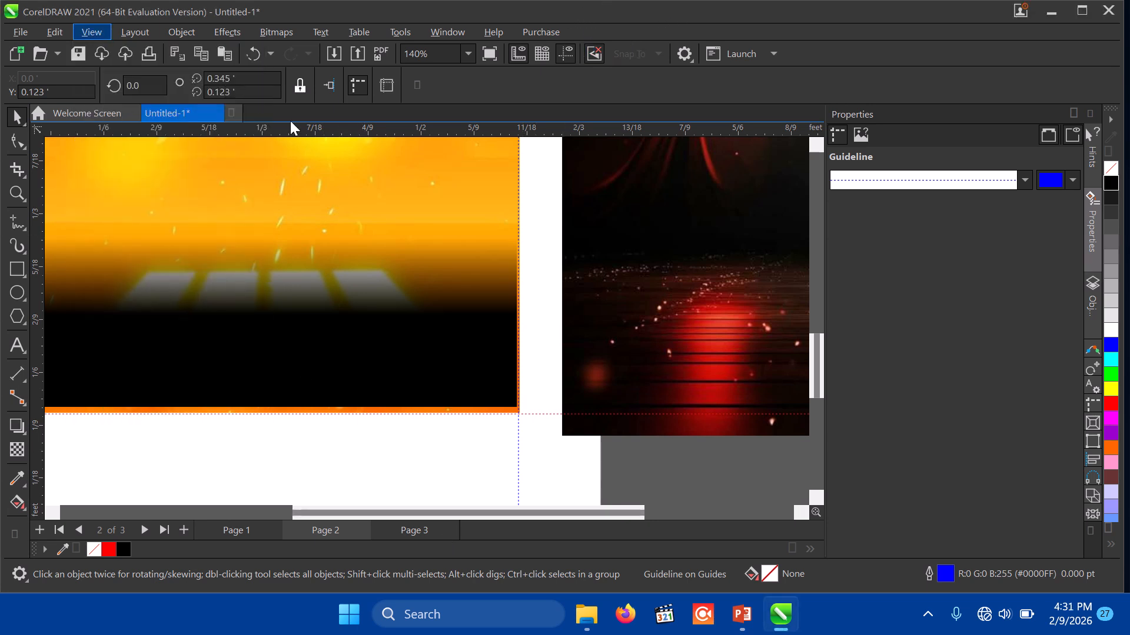
pyautogui.moveTo(96, 38)
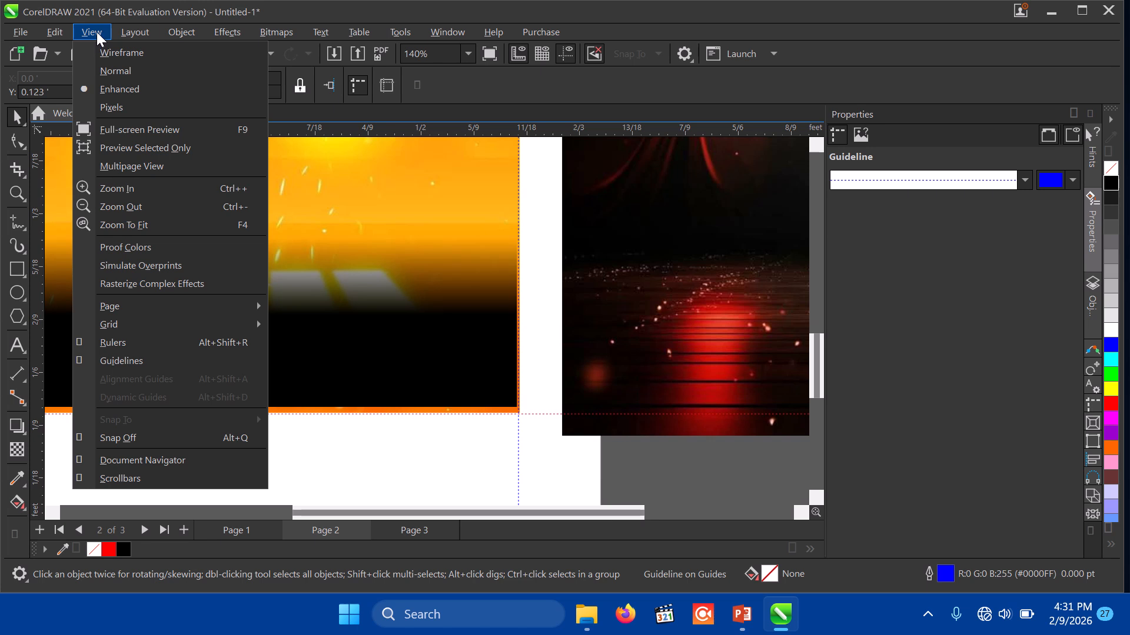
pyautogui.click(81, 439)
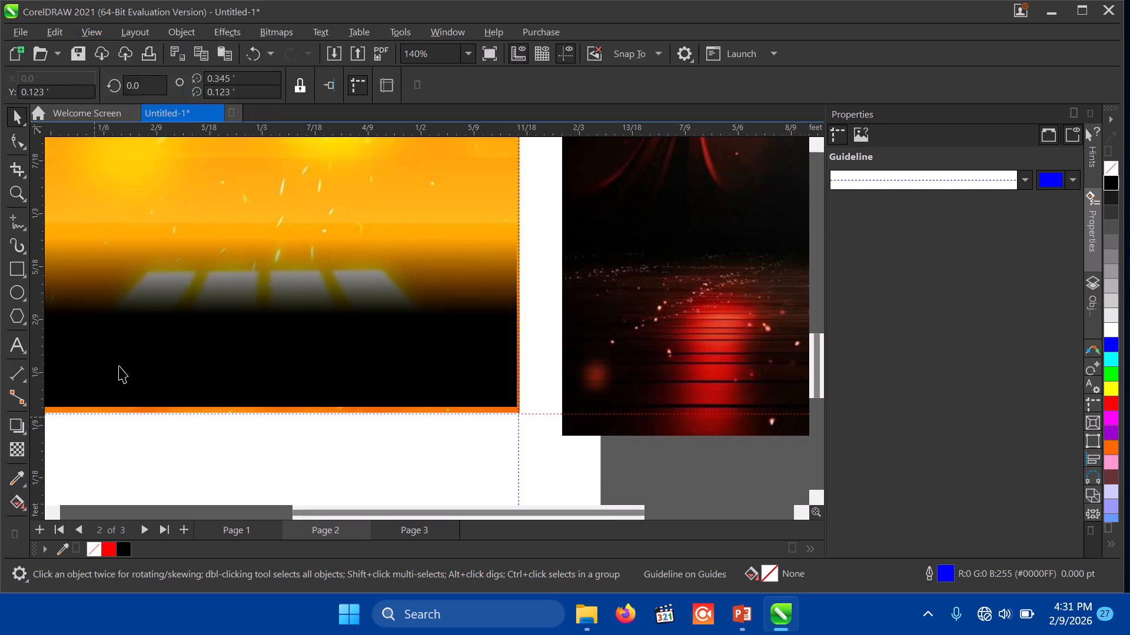
pyautogui.click(97, 29)
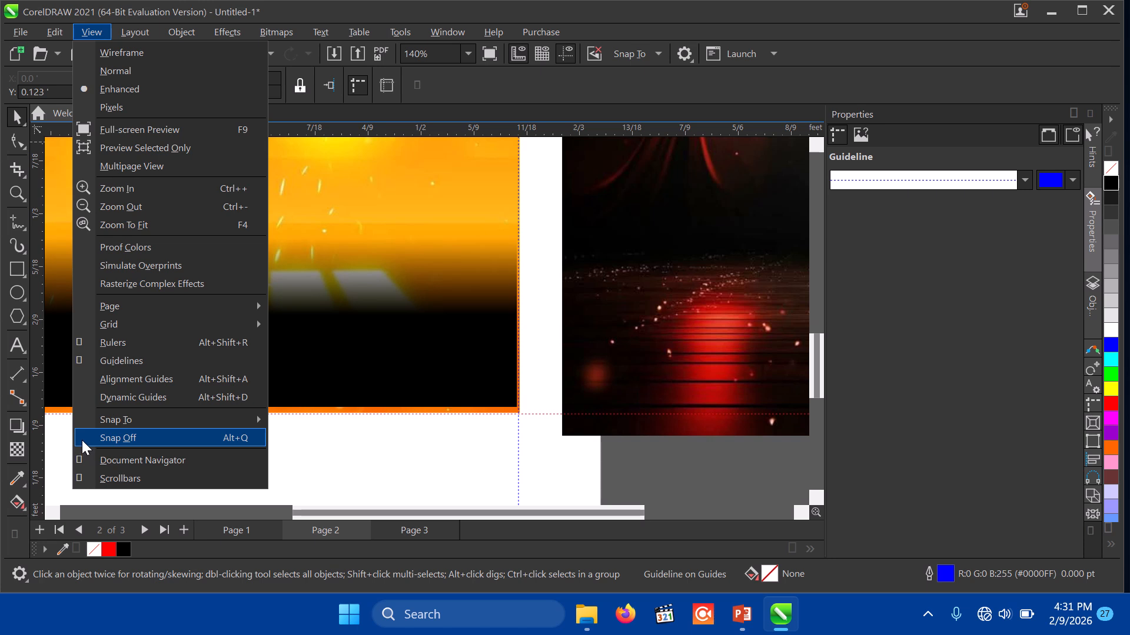
pyautogui.moveTo(81, 428)
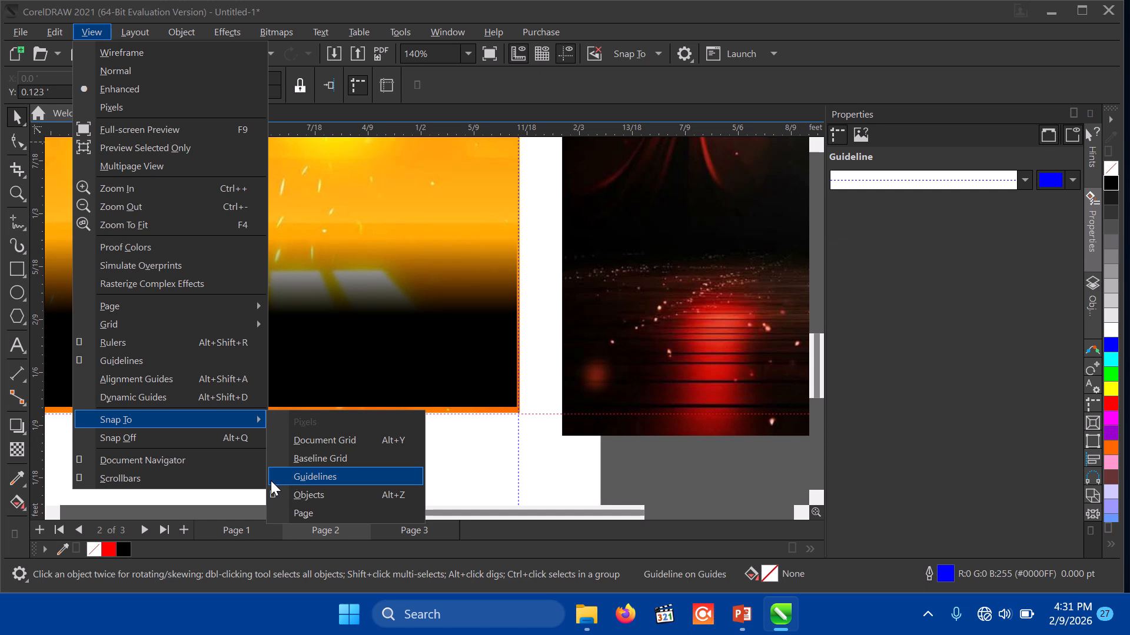
pyautogui.click(277, 481)
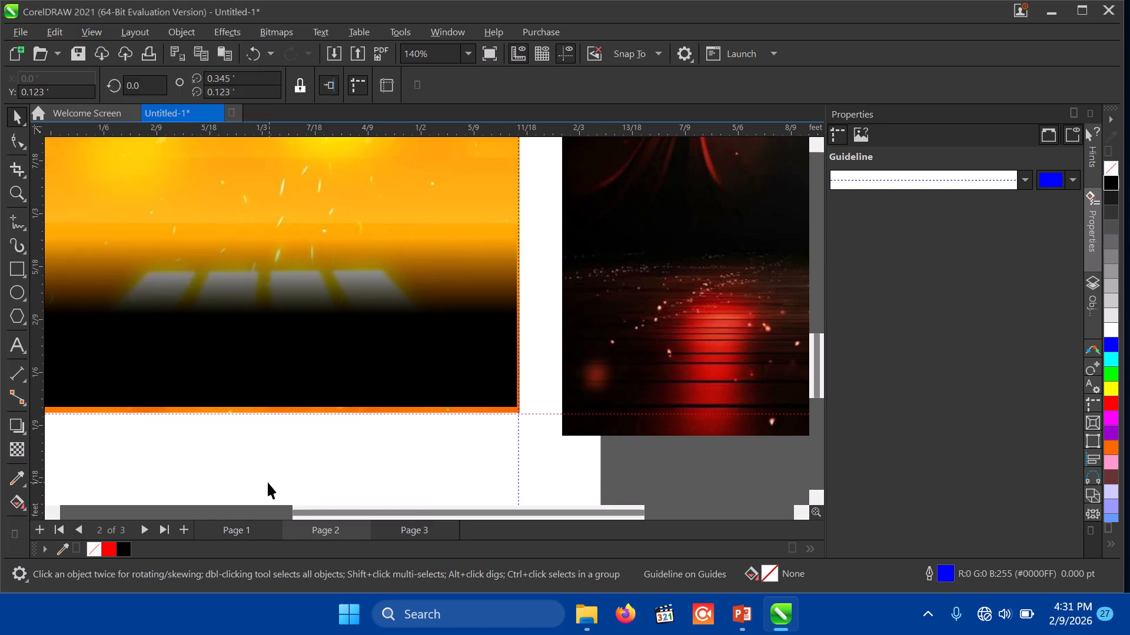
# Stretch the black rectangle's right side to the right-hand guideline, making it about 0.532 ft wide
pyautogui.click(335, 358)
pyautogui.click(432, 380)
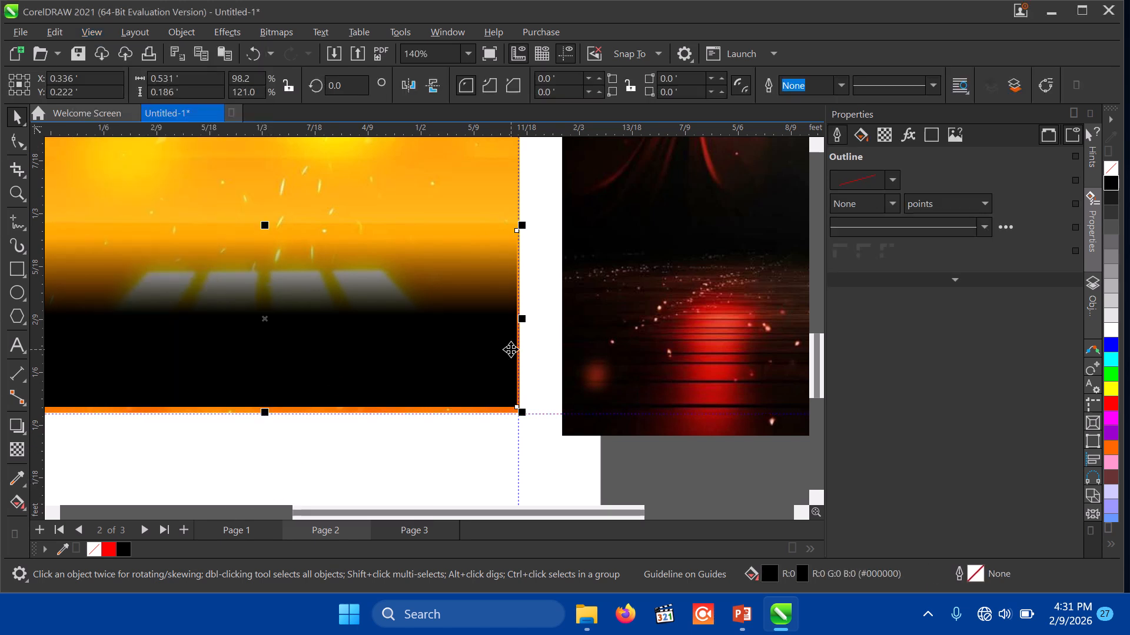
pyautogui.moveTo(522, 316); pyautogui.dragTo(523, 319)
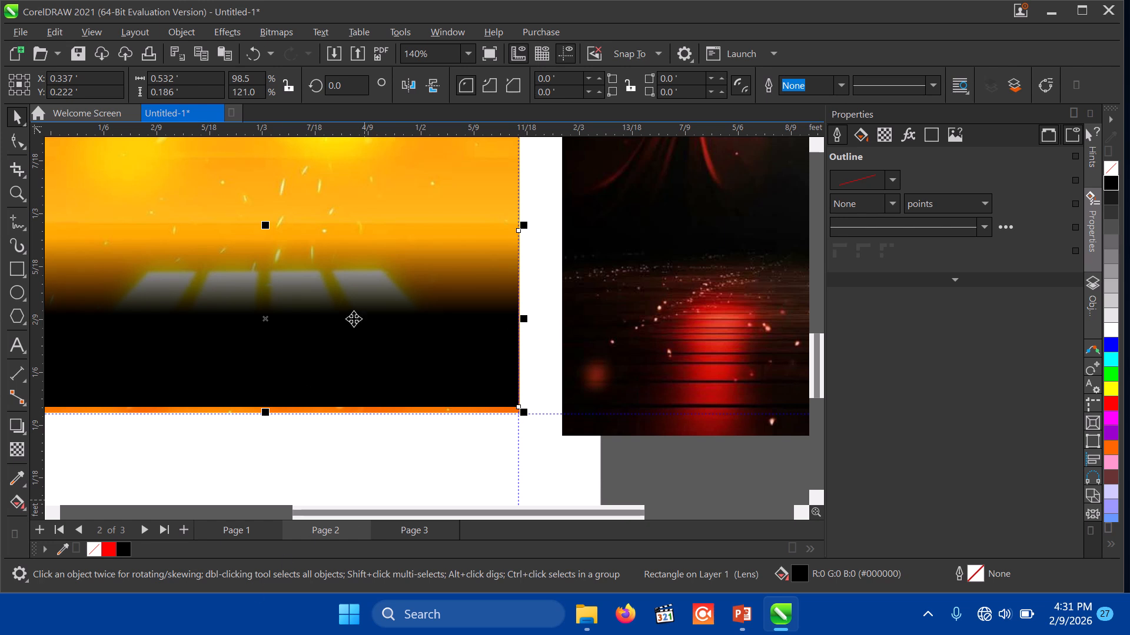
# Snap the yellow image's right side to the right-hand guideline, making the image about 0.535 ft wide
pyautogui.click(418, 184)
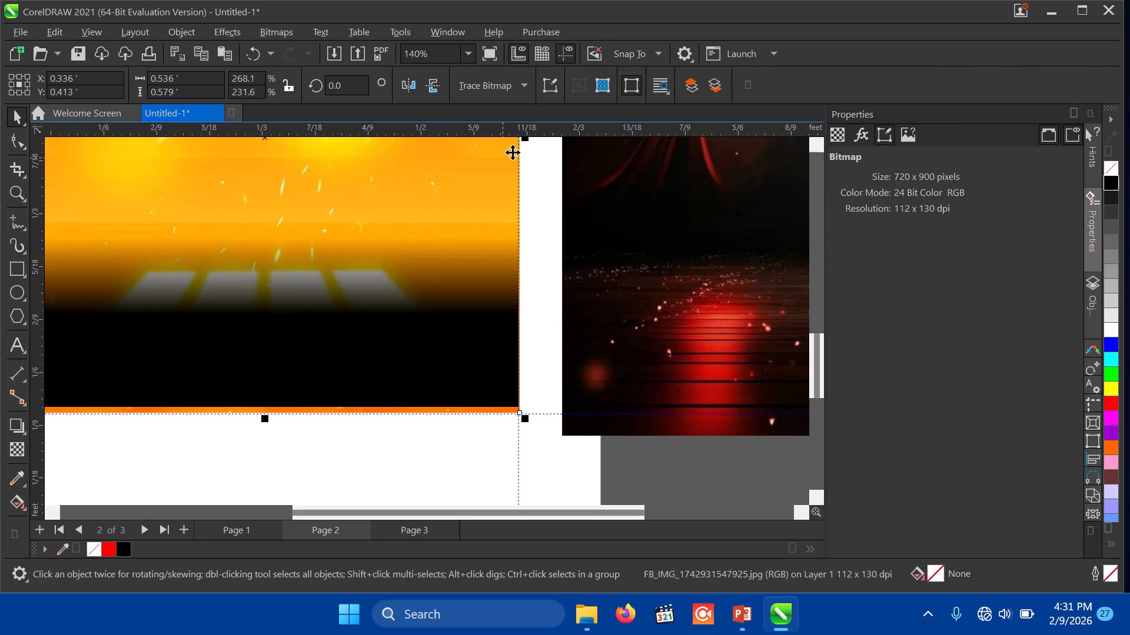
pyautogui.moveTo(518, 155); pyautogui.dragTo(524, 160)
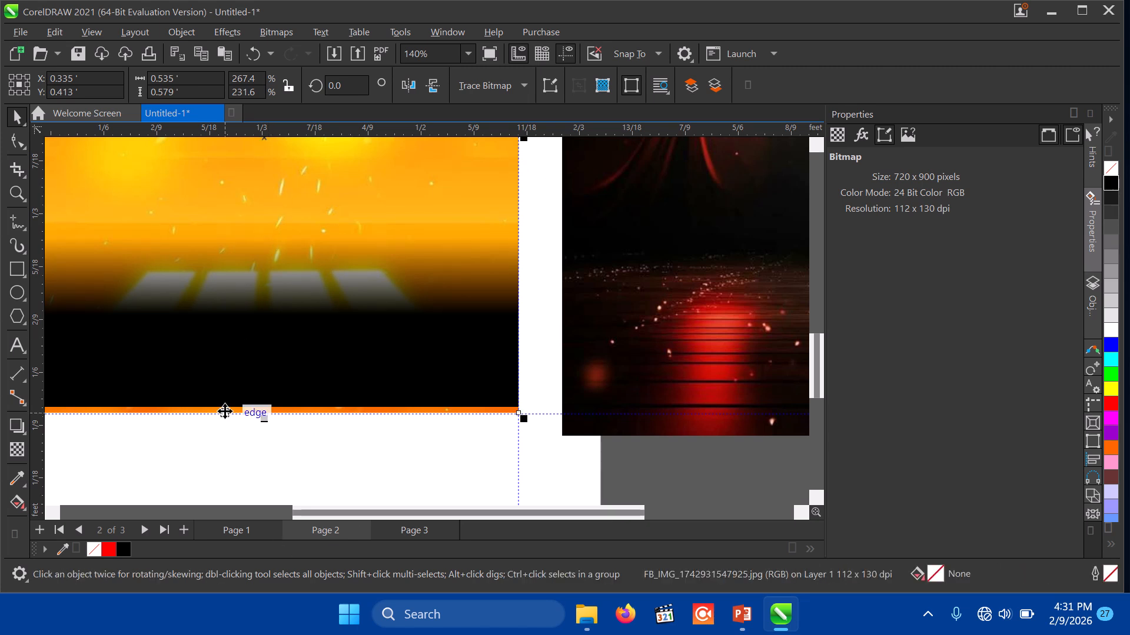
pyautogui.moveTo(263, 418); pyautogui.dragTo(265, 419)
# Stretch the black rectangle to the bottom and left guidelines, sizing it to about 0.535 by 0.192 ft
pyautogui.click(285, 359)
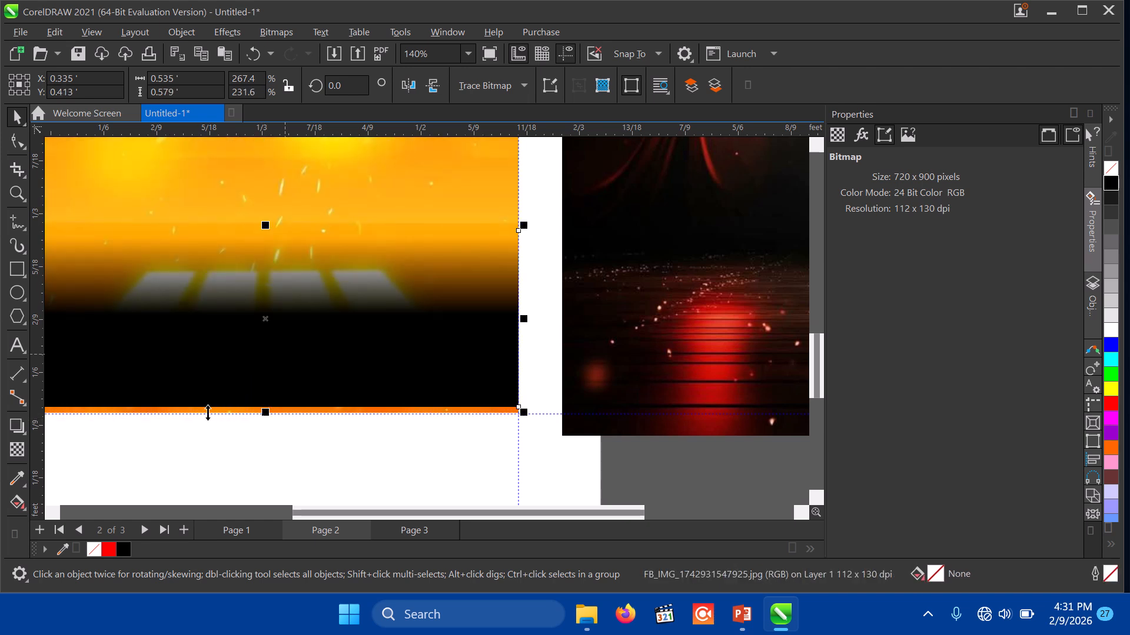
pyautogui.moveTo(265, 412); pyautogui.dragTo(267, 417)
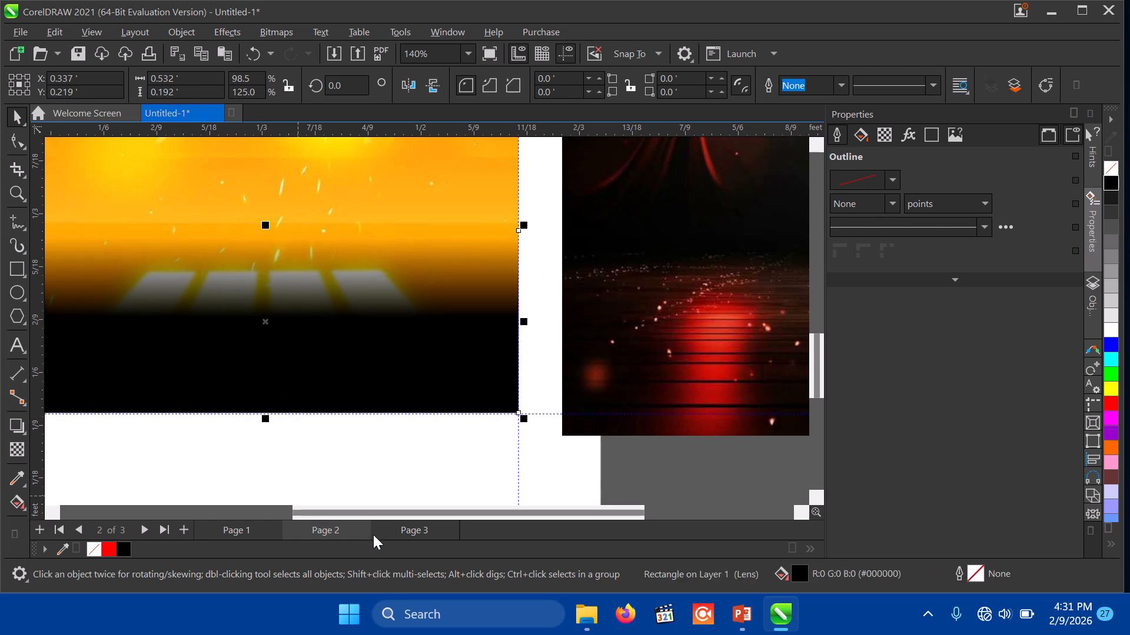
pyautogui.moveTo(328, 517); pyautogui.dragTo(210, 519)
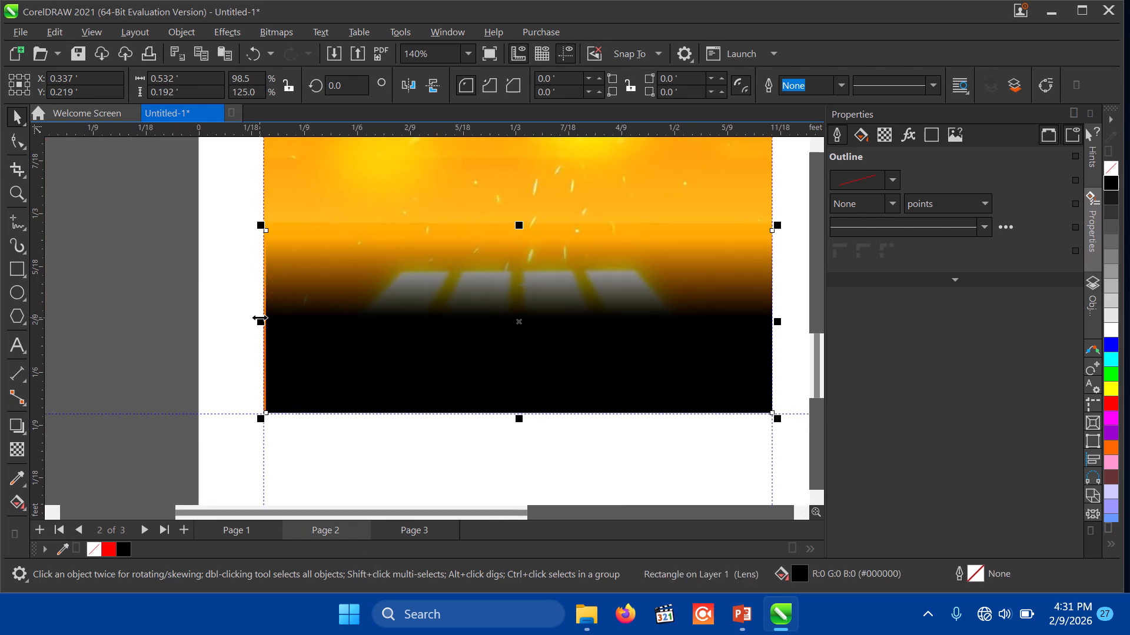
pyautogui.moveTo(259, 318); pyautogui.dragTo(256, 322)
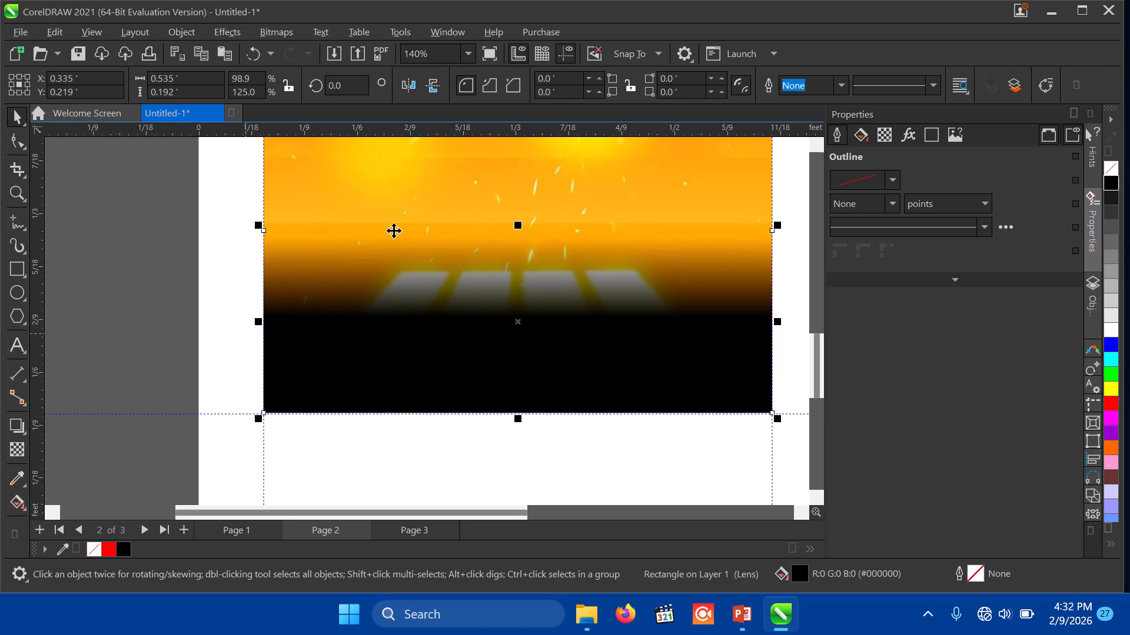
pyautogui.click(182, 226)
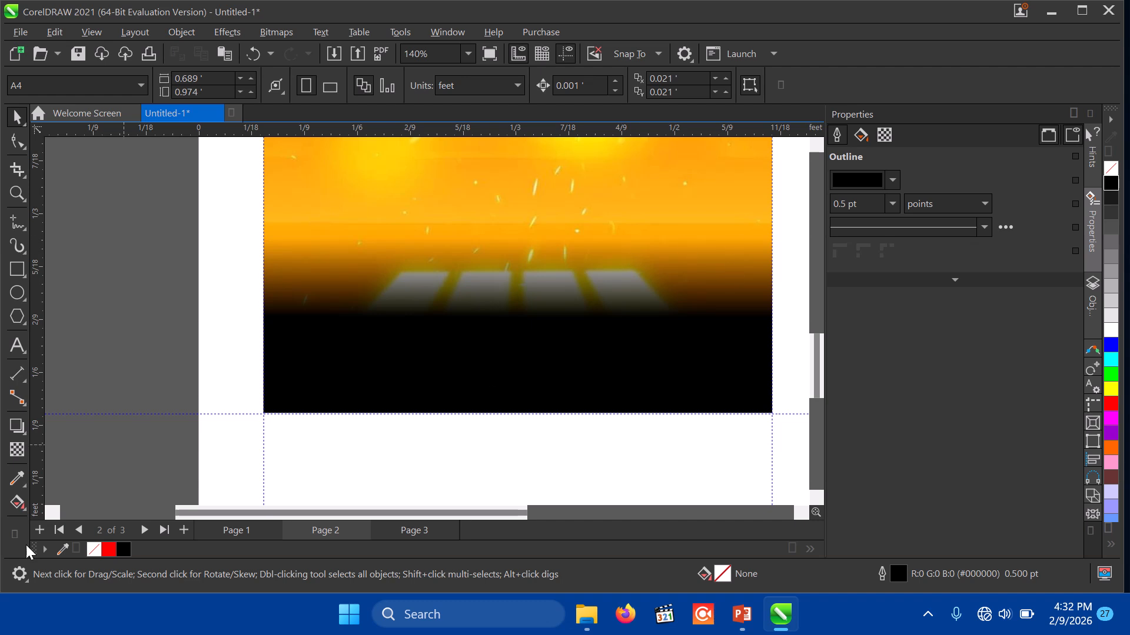
# Adjust the black rectangle's fountain transparency, undoing the shortened fade and changing the slant of the fade line slightly
pyautogui.click(17, 450)
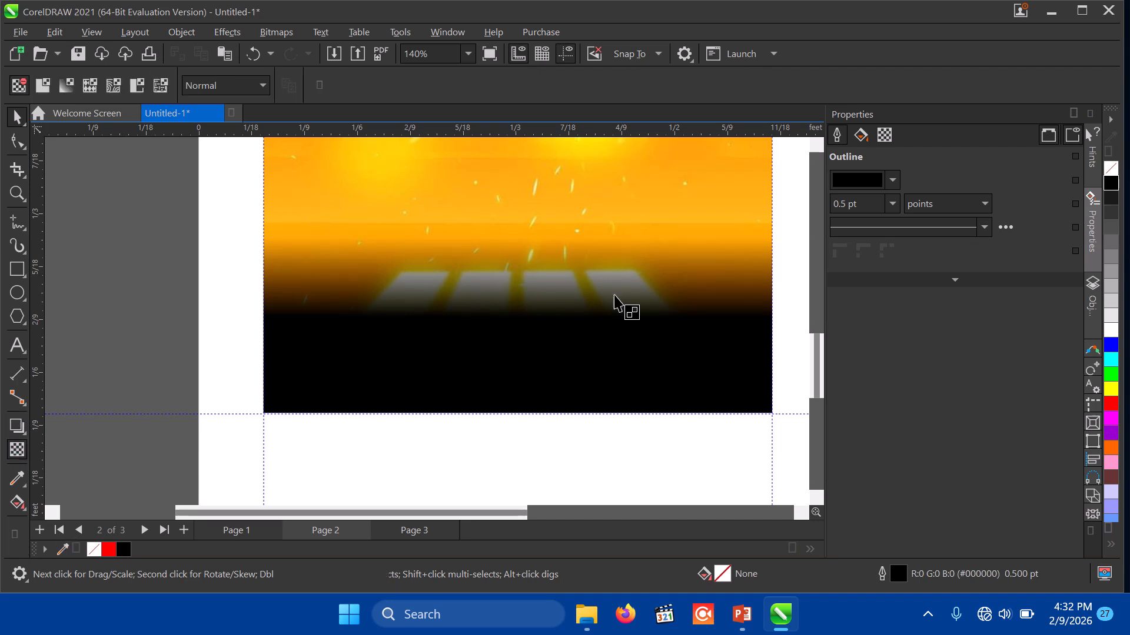
pyautogui.click(626, 308)
pyautogui.moveTo(499, 238)
pyautogui.mouseDown()
pyautogui.moveTo(497, 251)
pyautogui.moveTo(508, 233)
pyautogui.mouseUp()
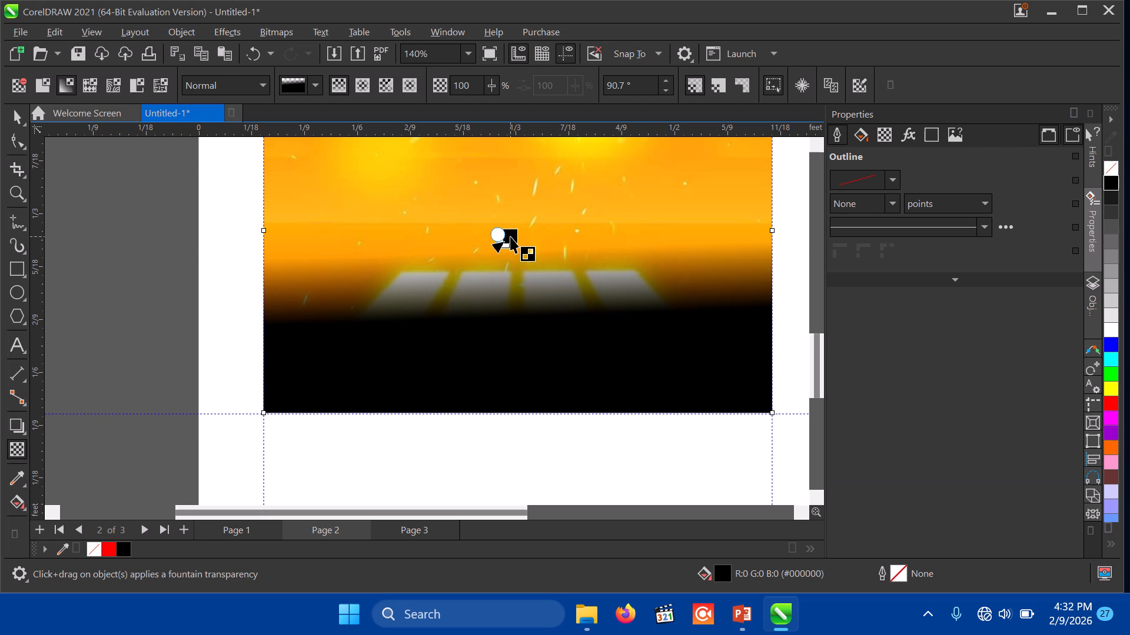
pyautogui.hotkey('ctrl', 'z')
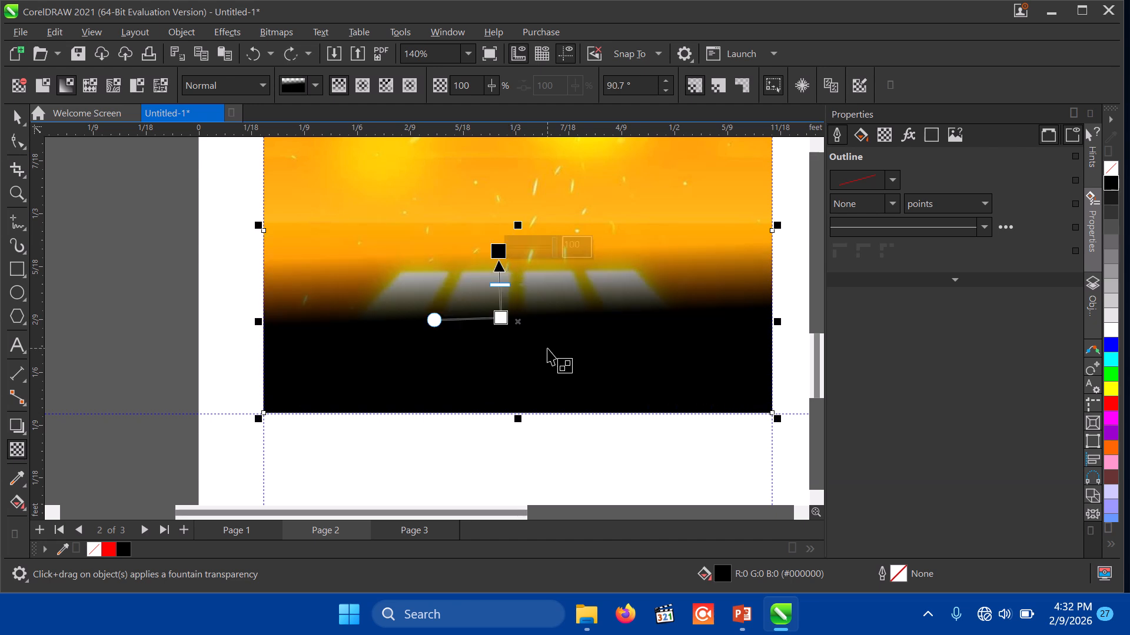
pyautogui.moveTo(435, 322); pyautogui.dragTo(434, 316)
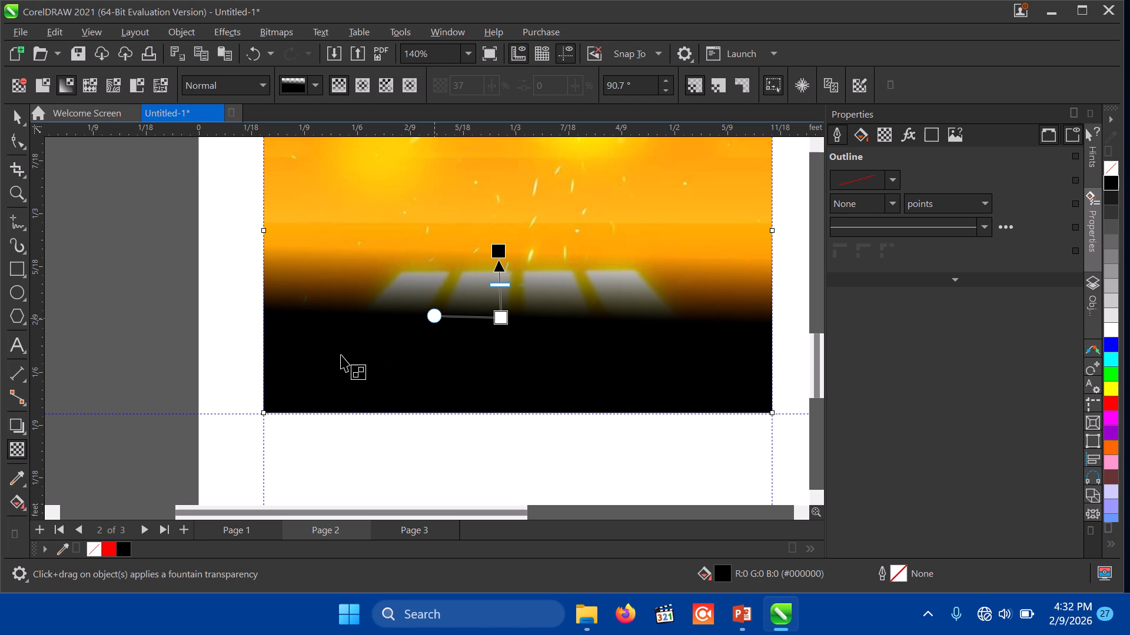
# Duplicate the black fading rectangle upward over the yellow image and mirror the copy vertically so its solid side faces up
pyautogui.click(17, 345)
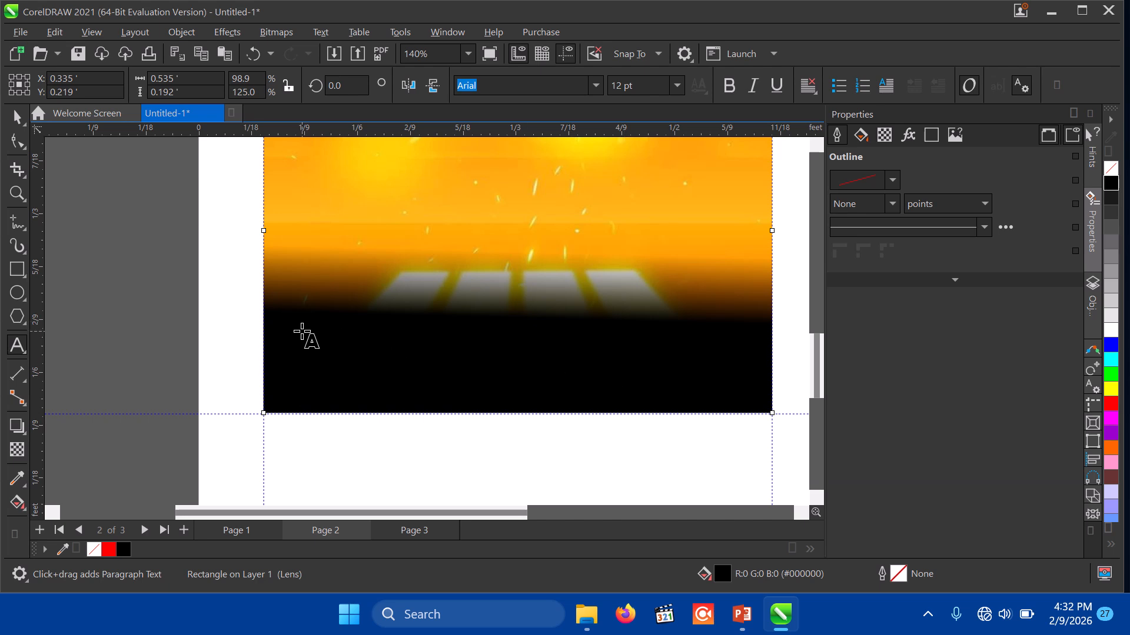
pyautogui.click(17, 116)
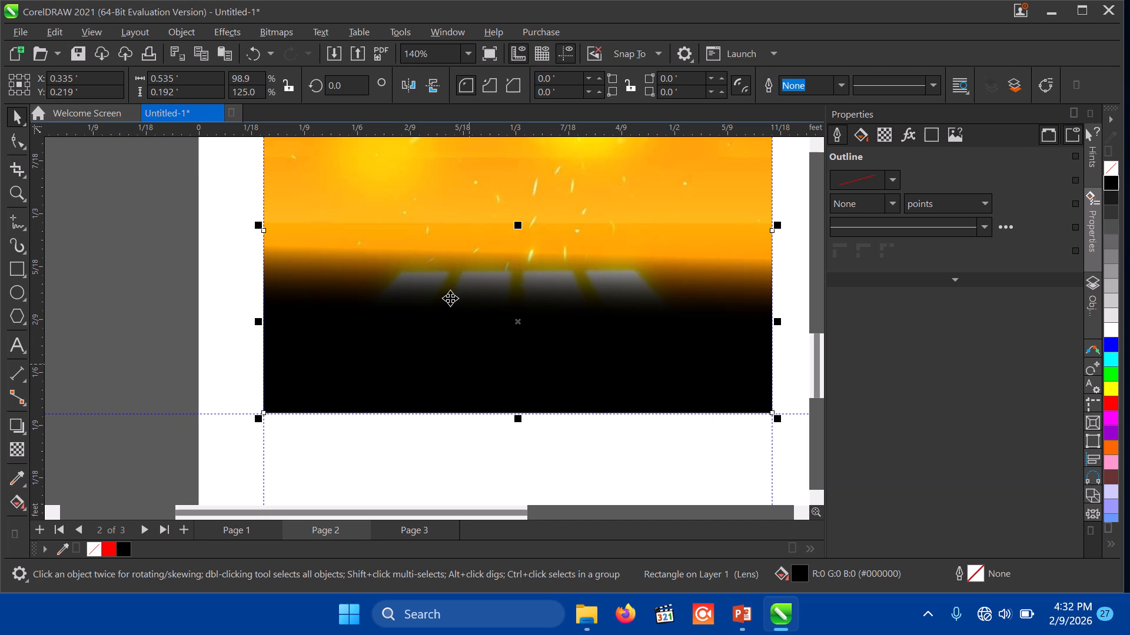
pyautogui.click(431, 90)
pyautogui.moveTo(820, 361); pyautogui.dragTo(811, 336)
pyautogui.moveTo(434, 433); pyautogui.dragTo(482, 214)
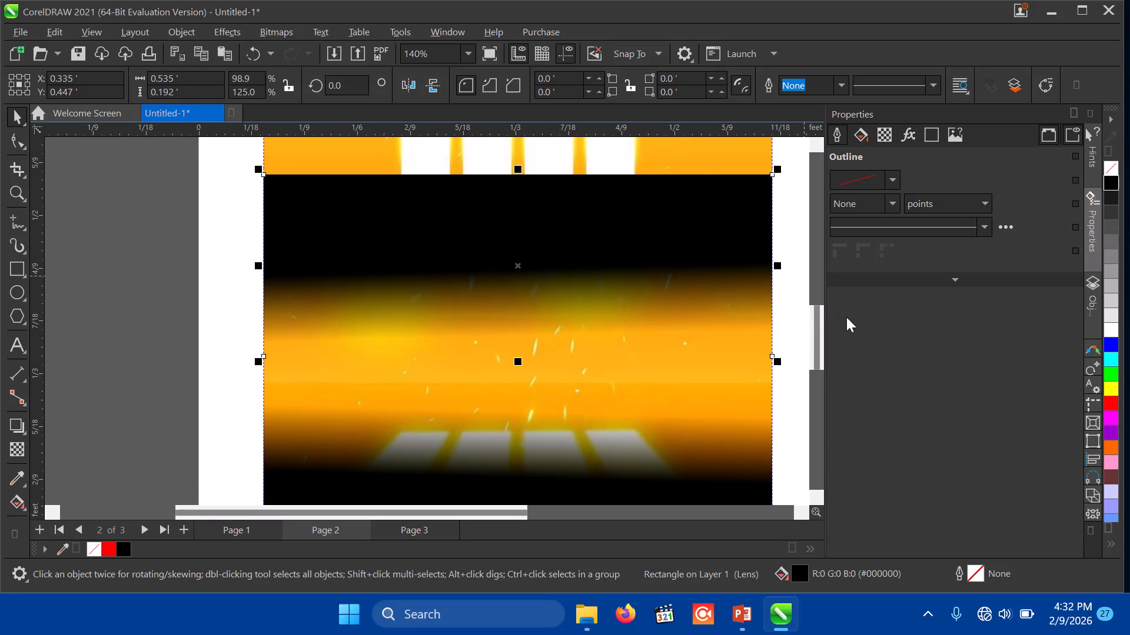
# Move the mirrored black rectangle to the yellow image's top edge, nudging it up to a Y position of about 0.607 ft
pyautogui.moveTo(812, 333); pyautogui.dragTo(815, 296)
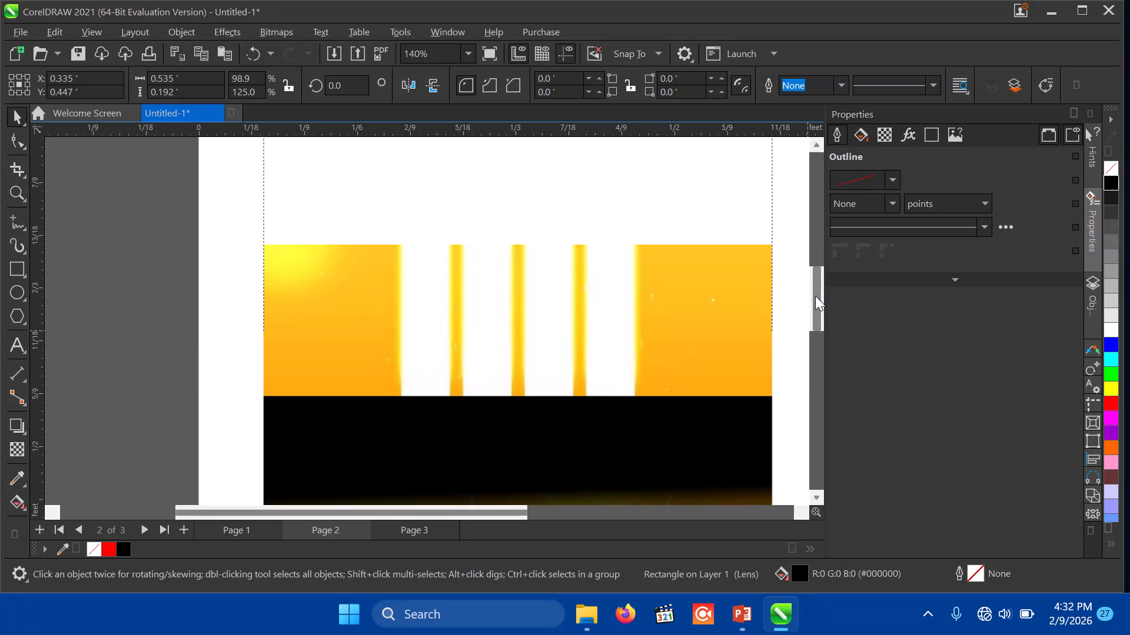
pyautogui.moveTo(455, 466); pyautogui.dragTo(457, 313)
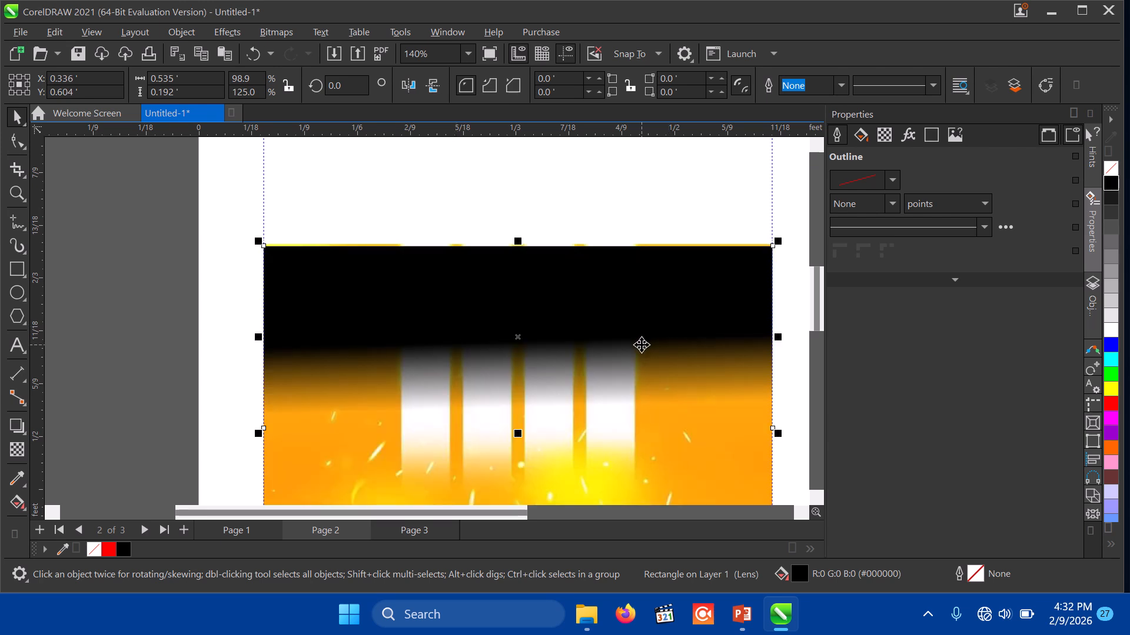
pyautogui.press('Up')
pyautogui.press('Up')
pyautogui.press('Up')
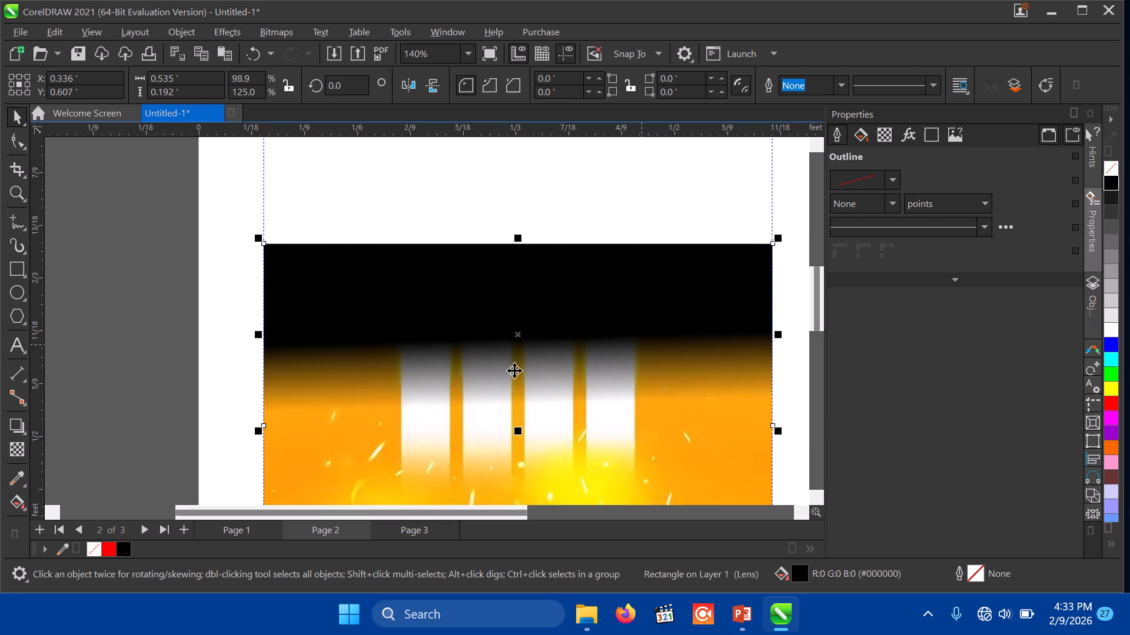
# Shorten the top black rectangle from its lower side to a height of about 0.13 ft
pyautogui.moveTo(818, 297)
pyautogui.mouseDown()
pyautogui.moveTo(821, 341)
pyautogui.moveTo(819, 296)
pyautogui.moveTo(819, 319)
pyautogui.mouseUp()
pyautogui.click(17, 195)
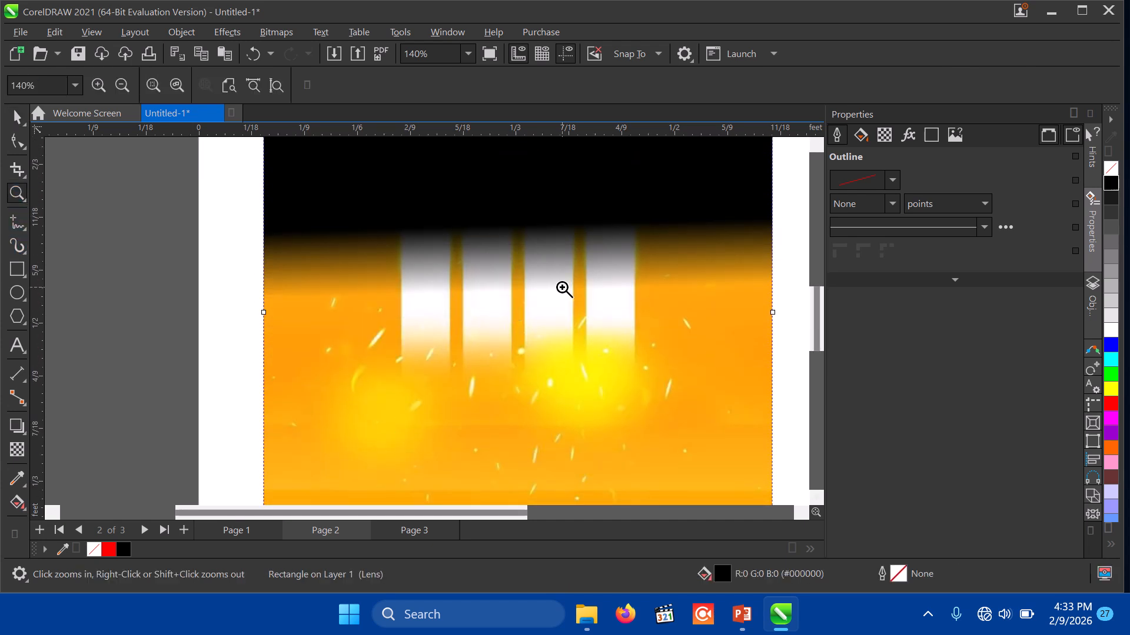
pyautogui.rightClick(561, 288)
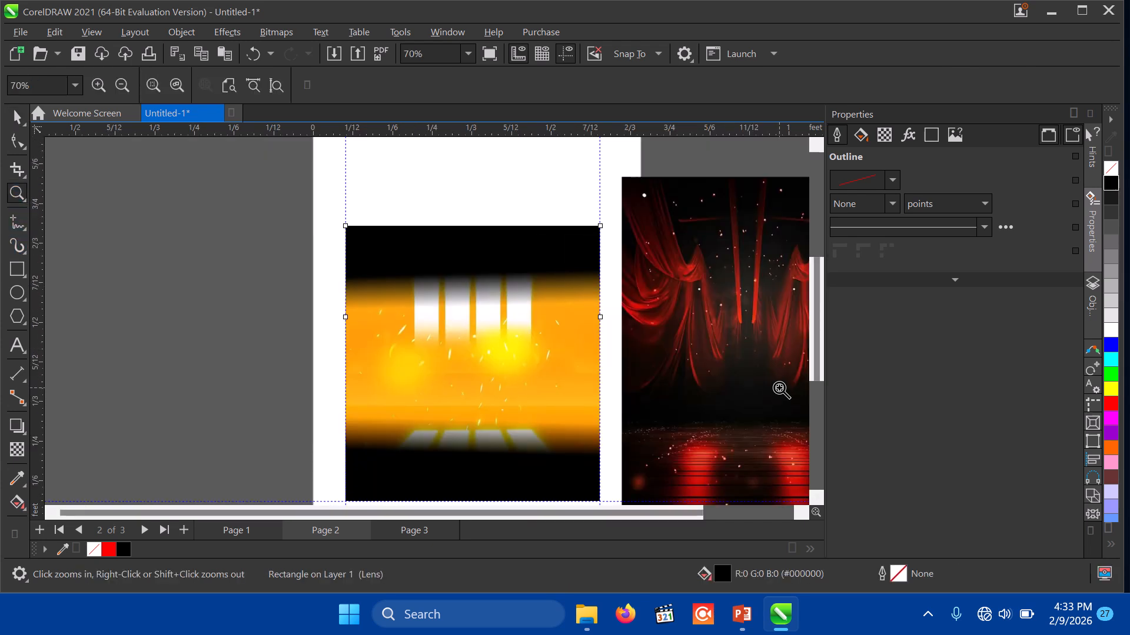
pyautogui.click(16, 116)
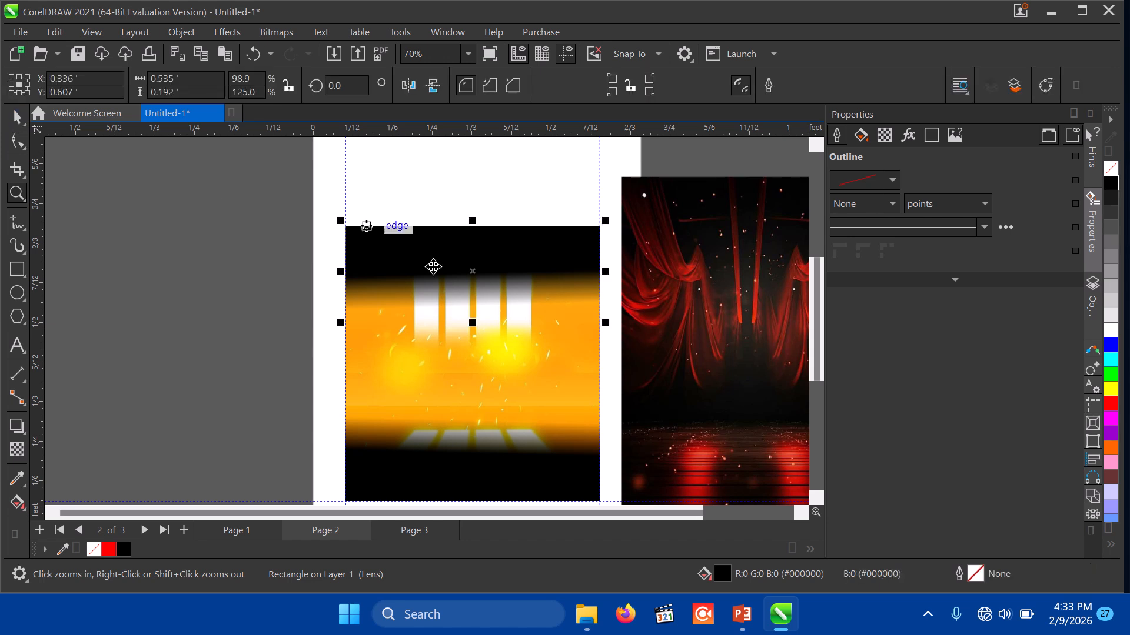
pyautogui.moveTo(473, 323); pyautogui.dragTo(473, 293)
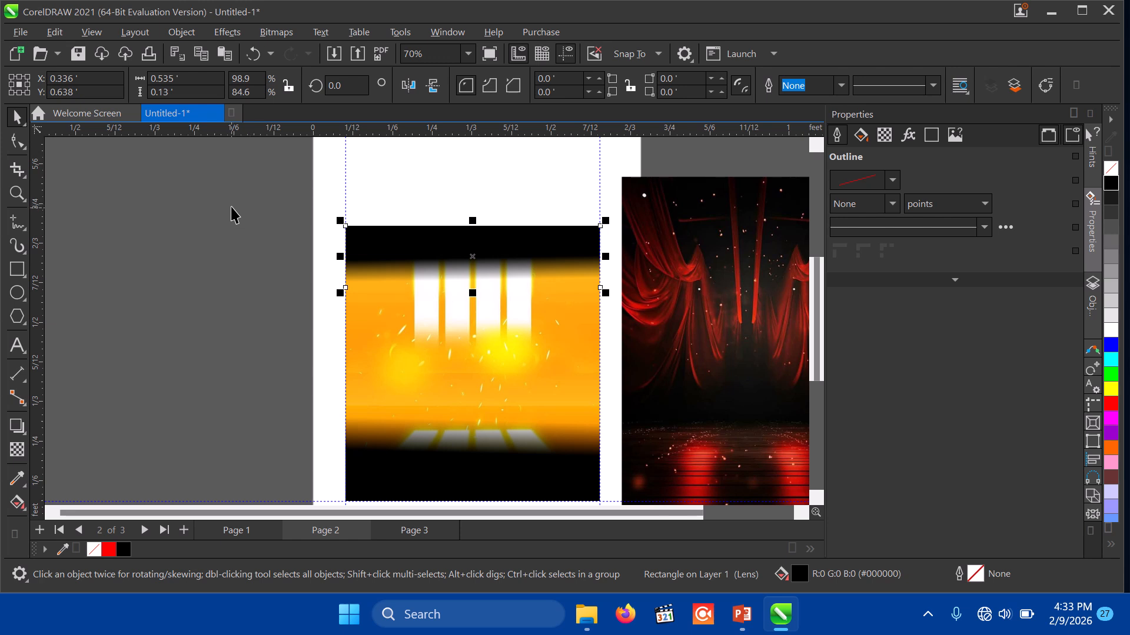
# Select the pop-out circle photo group hidden behind the yellow image and bring it to the front of the page
pyautogui.moveTo(231, 207); pyautogui.dragTo(580, 490)
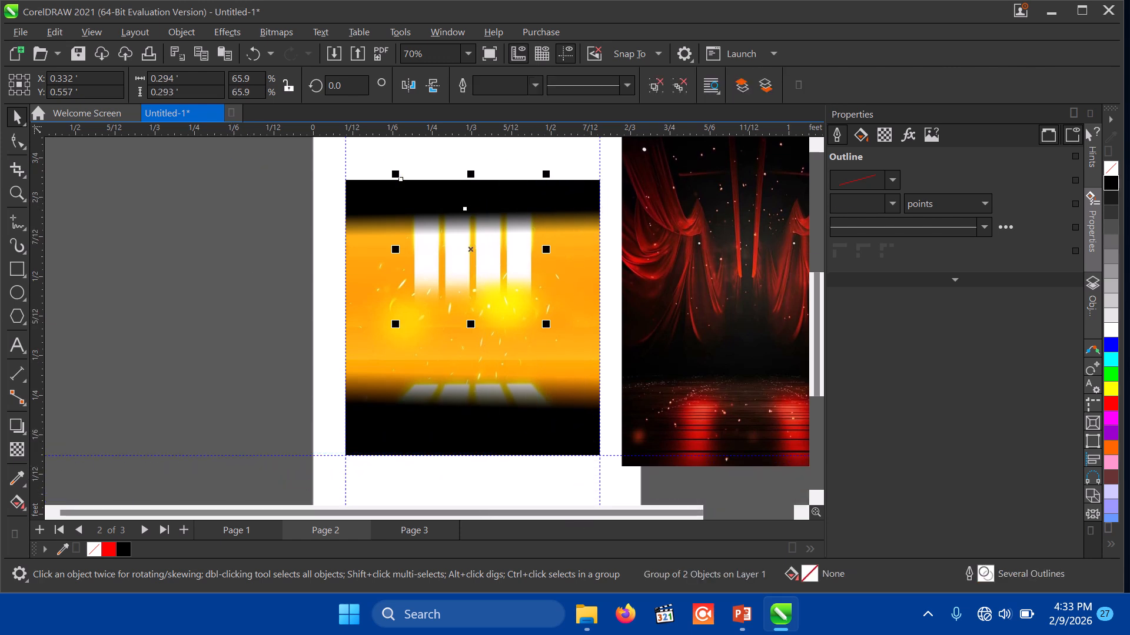
pyautogui.click(183, 33)
pyautogui.moveTo(305, 246)
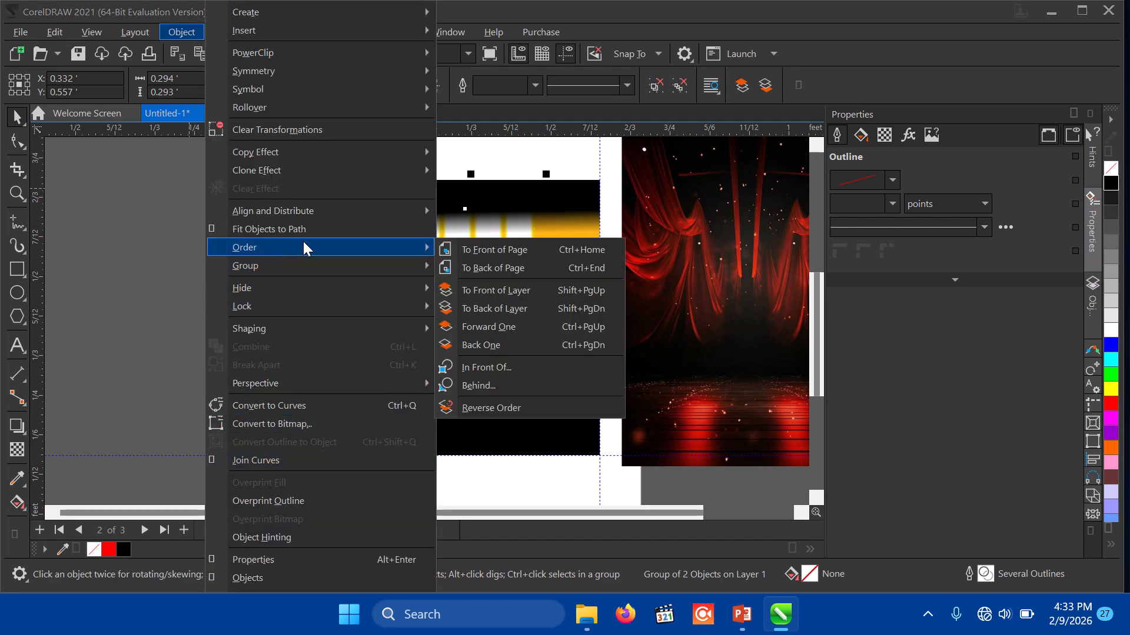
pyautogui.click(533, 250)
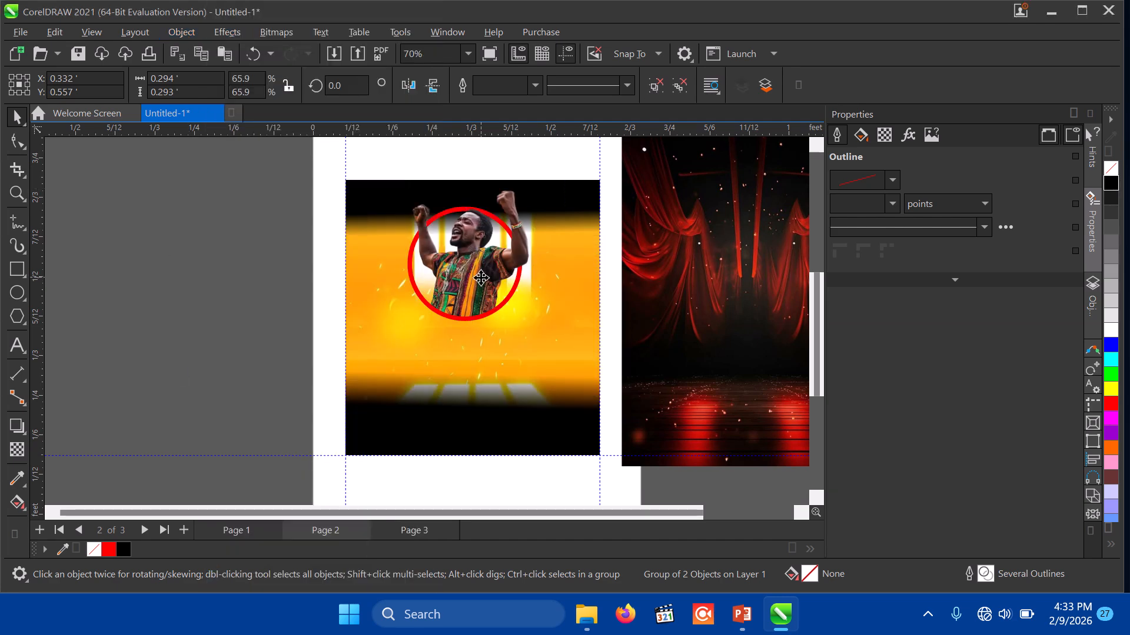
# Shrink the pop-out photo group to about 0.218 by 0.217 ft, place it off the page beside the image, and ungroup all
pyautogui.moveTo(482, 278); pyautogui.dragTo(490, 415)
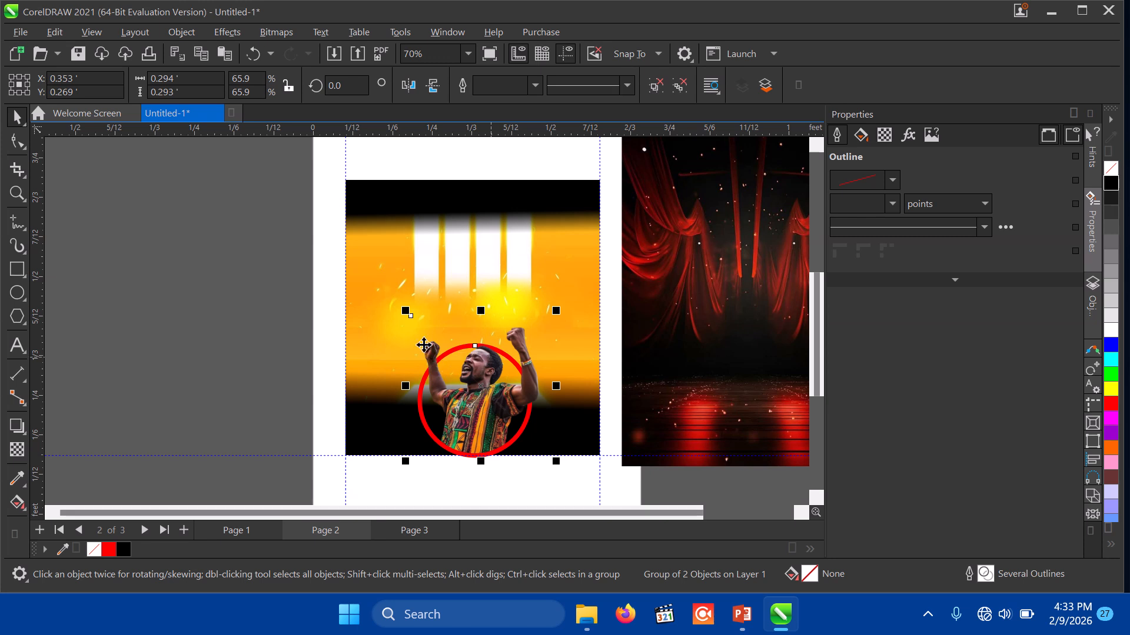
pyautogui.moveTo(405, 311); pyautogui.dragTo(241, 332)
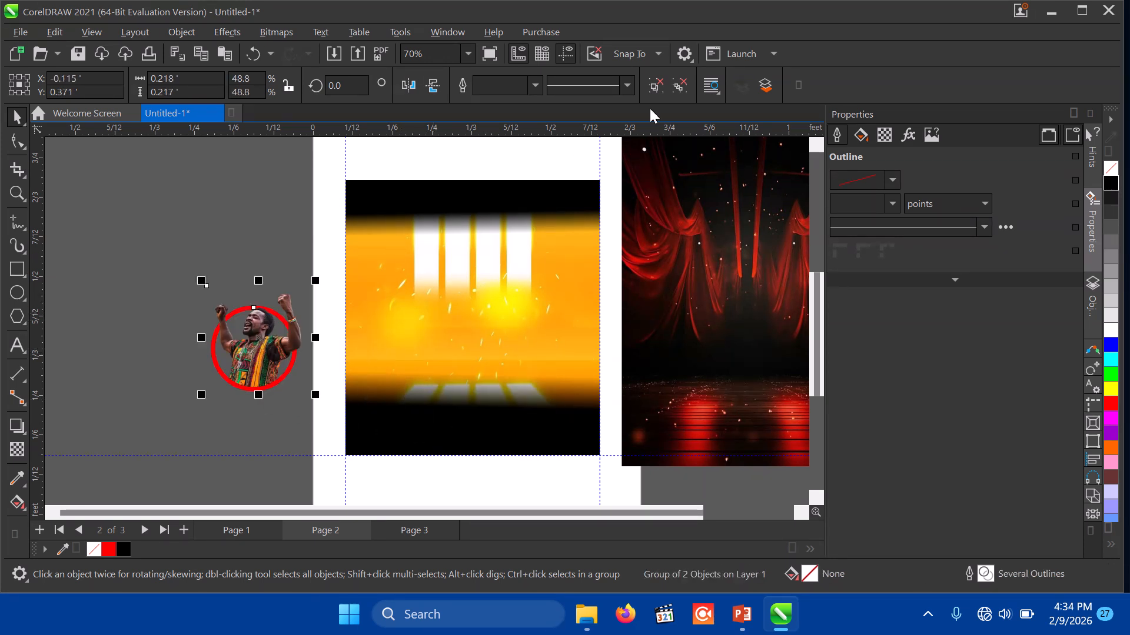
pyautogui.click(680, 88)
pyautogui.click(132, 249)
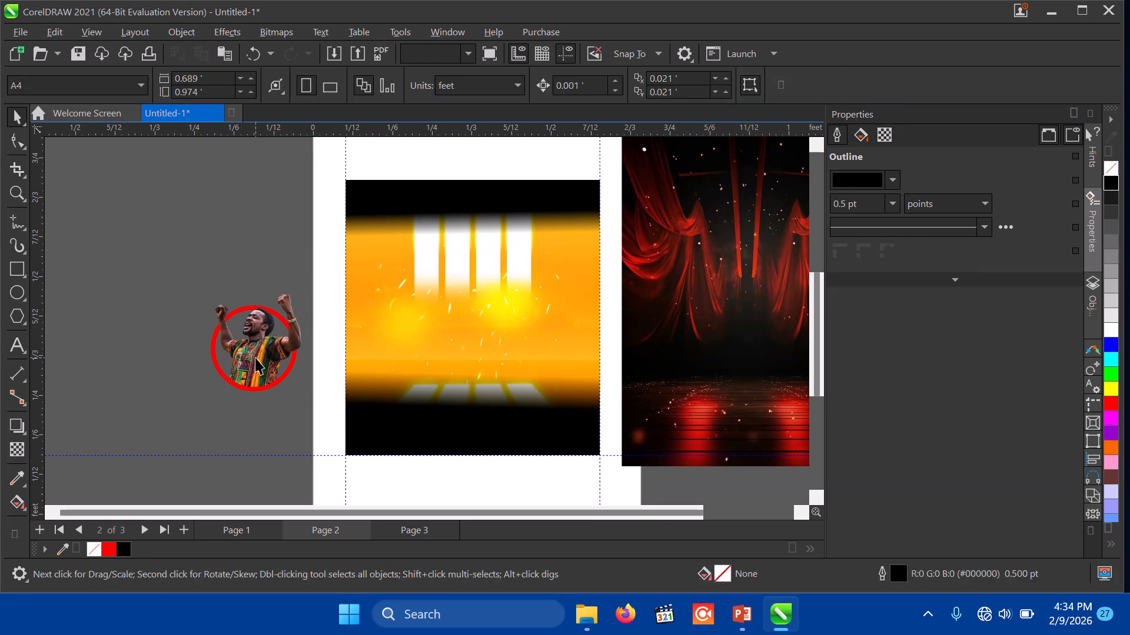
# Duplicate the cutout of the cheering man from the red circle into the yellow image's lower right corner
pyautogui.click(257, 366)
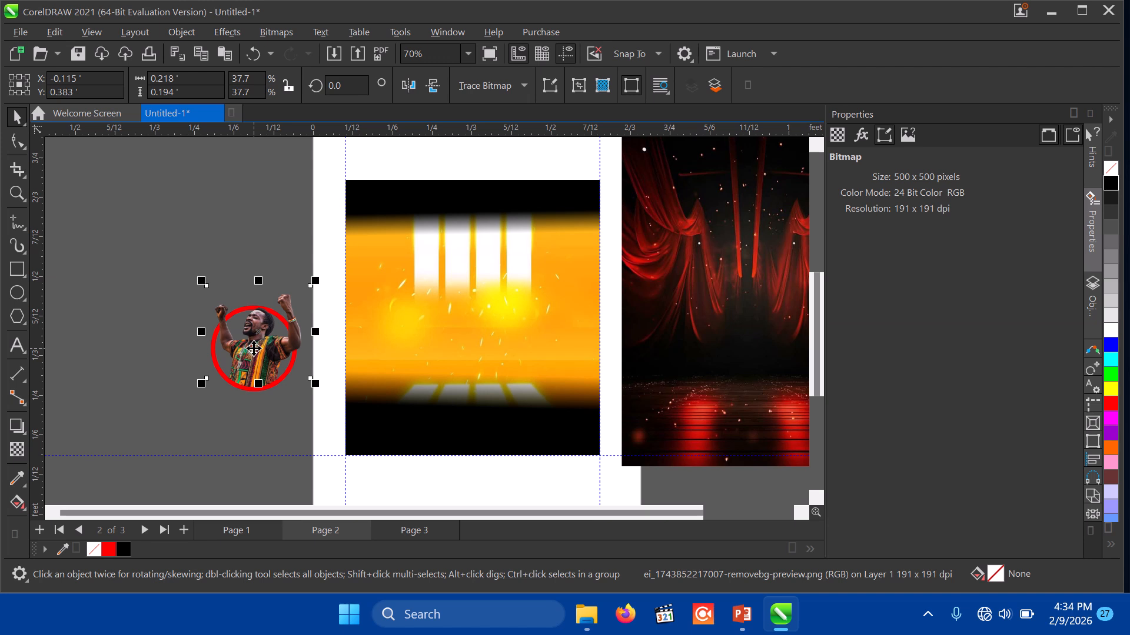
pyautogui.moveTo(253, 348); pyautogui.dragTo(546, 424)
pyautogui.click(546, 416)
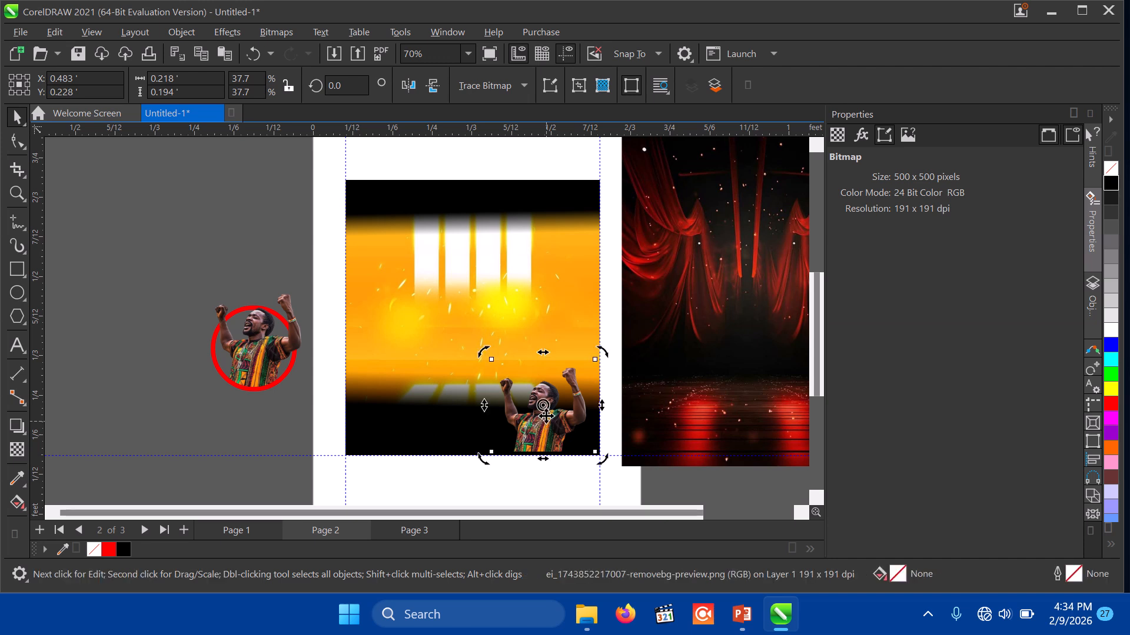
# Enlarge the copied man cutout to about 0.308 by 0.274 ft and position it mid-image above the lower black area
pyautogui.click(516, 406)
pyautogui.moveTo(485, 347)
pyautogui.mouseDown()
pyautogui.moveTo(458, 321)
pyautogui.moveTo(467, 339)
pyautogui.mouseUp()
pyautogui.moveTo(509, 399); pyautogui.dragTo(448, 338)
pyautogui.moveTo(547, 405); pyautogui.dragTo(566, 427)
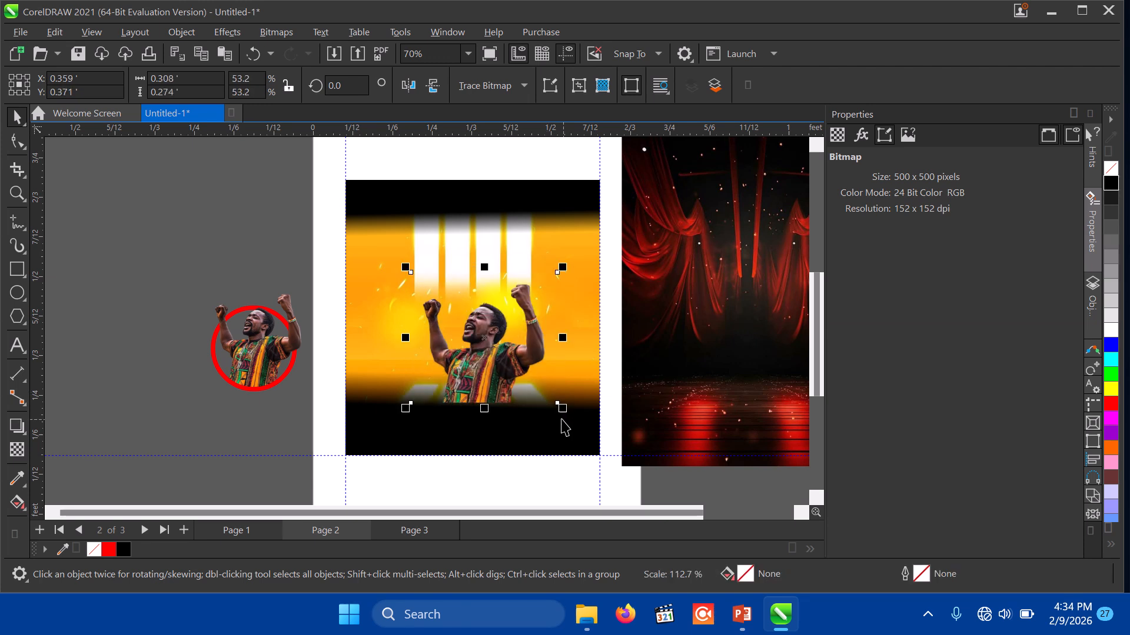
pyautogui.click(235, 440)
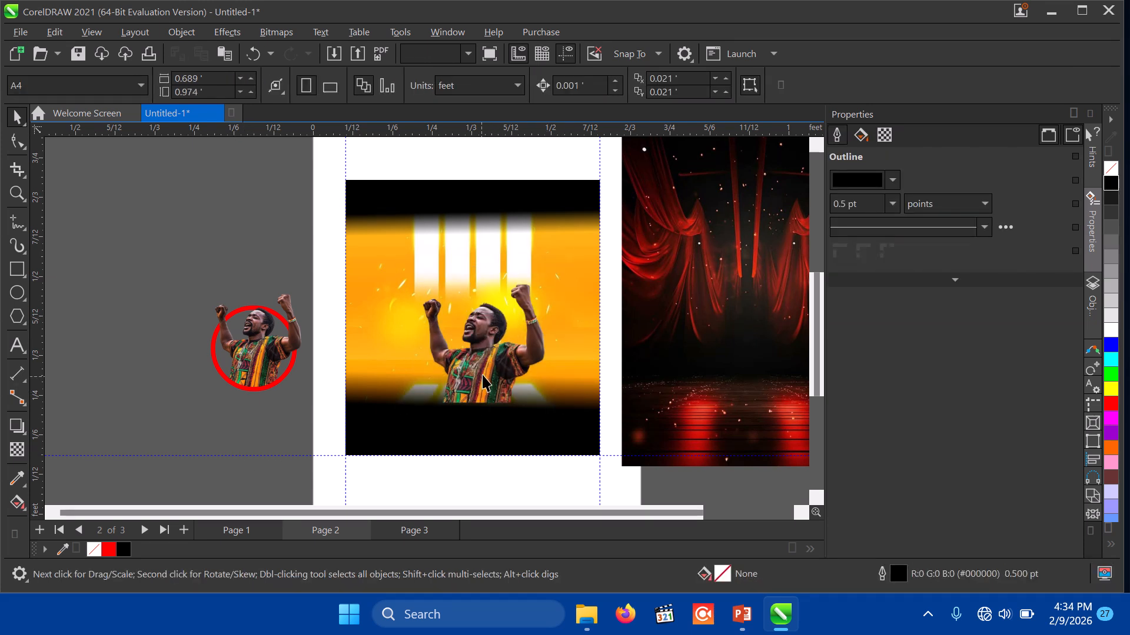
# Enlarge the large man cutout from its upper right corner to about 0.341 by 0.304 ft
pyautogui.click(527, 284)
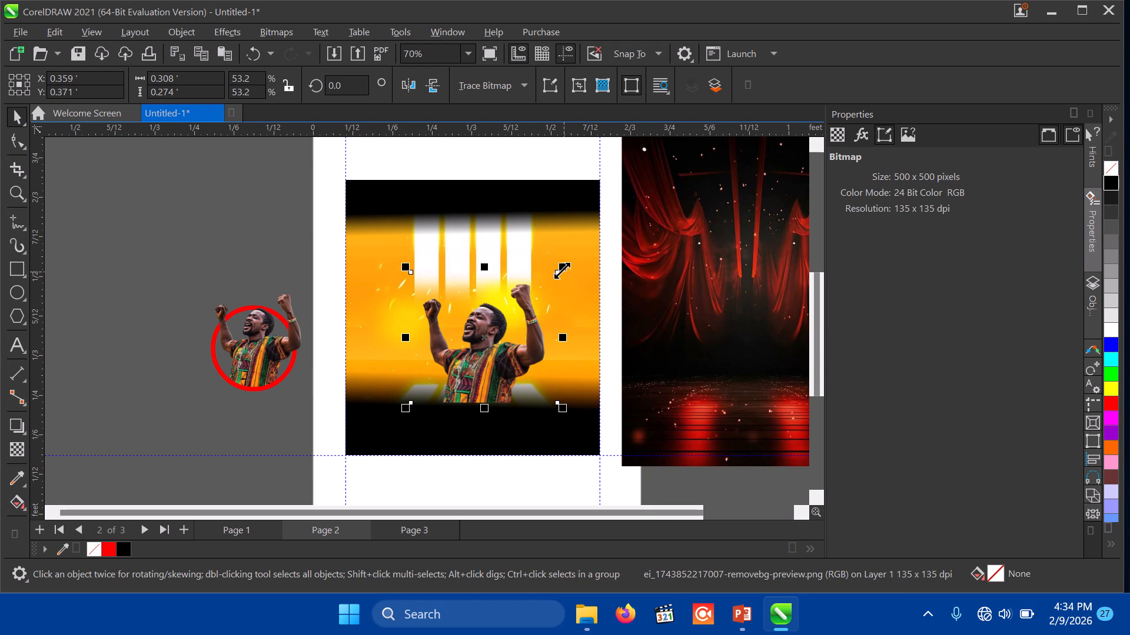
pyautogui.moveTo(562, 270); pyautogui.dragTo(579, 255)
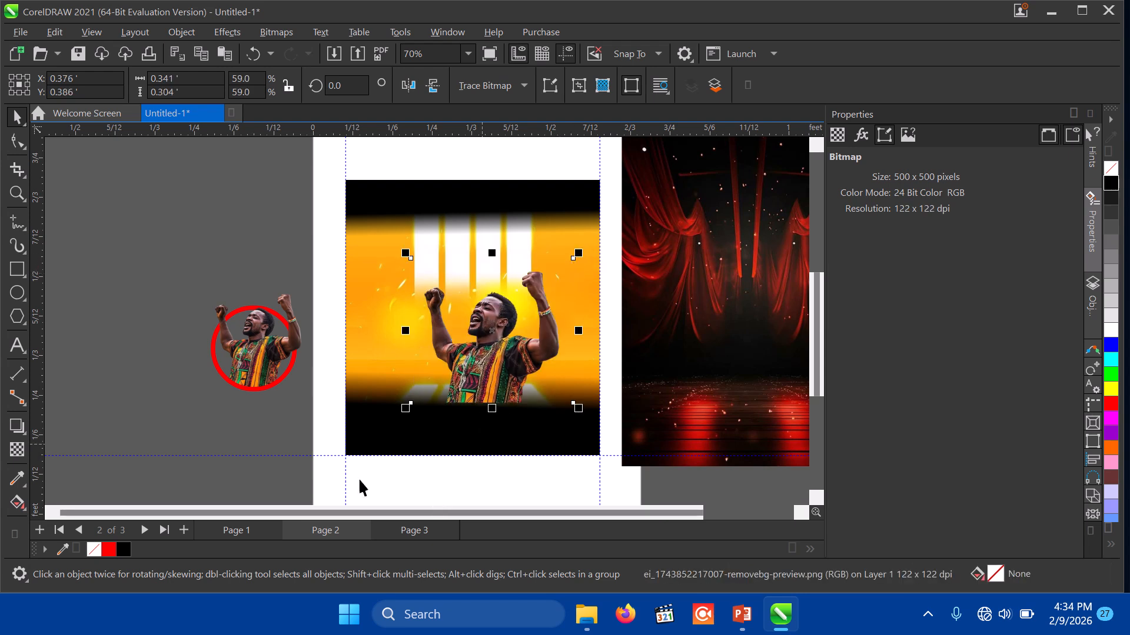
pyautogui.click(277, 439)
# Bring the lower black fading rectangle to the front of the page, over the man cutout's lower edge
pyautogui.click(377, 420)
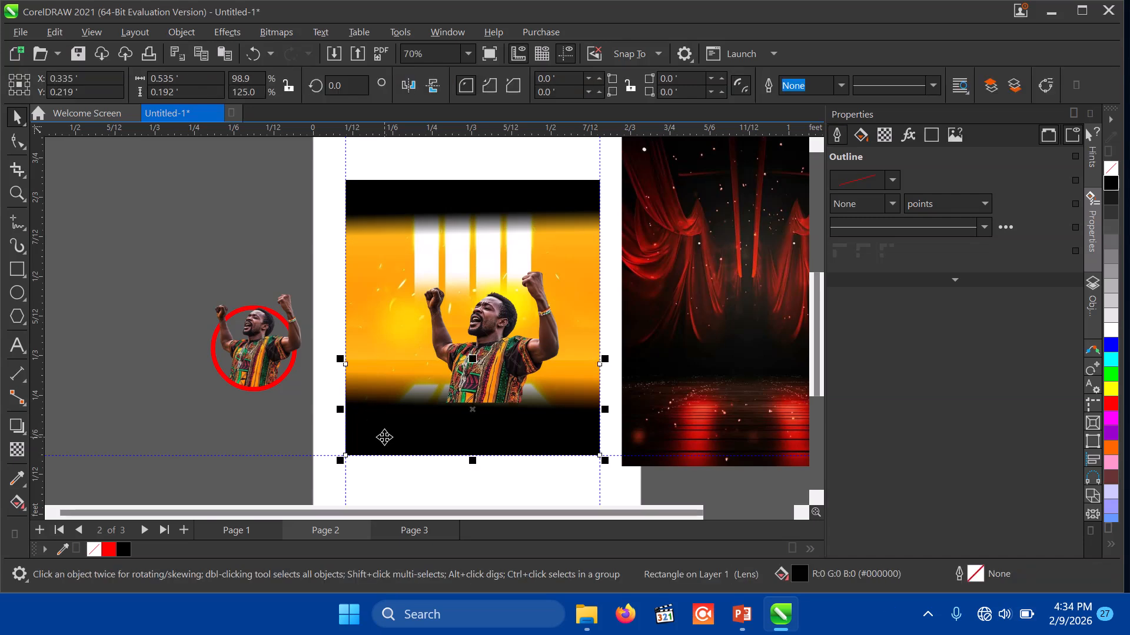
pyautogui.click(175, 31)
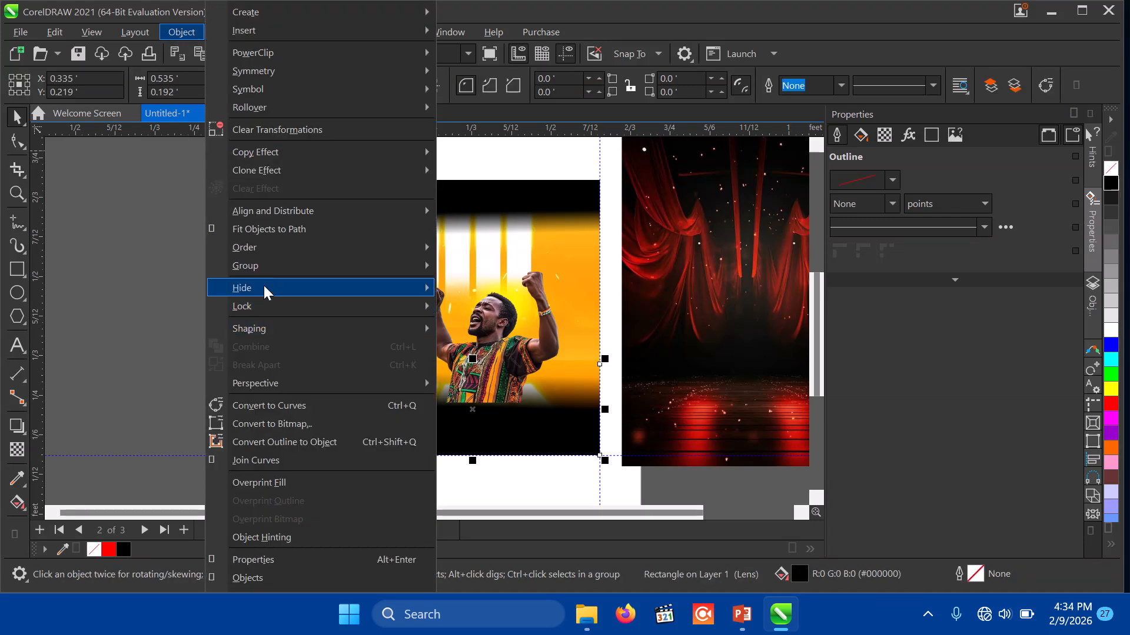
pyautogui.moveTo(267, 243)
pyautogui.click(517, 249)
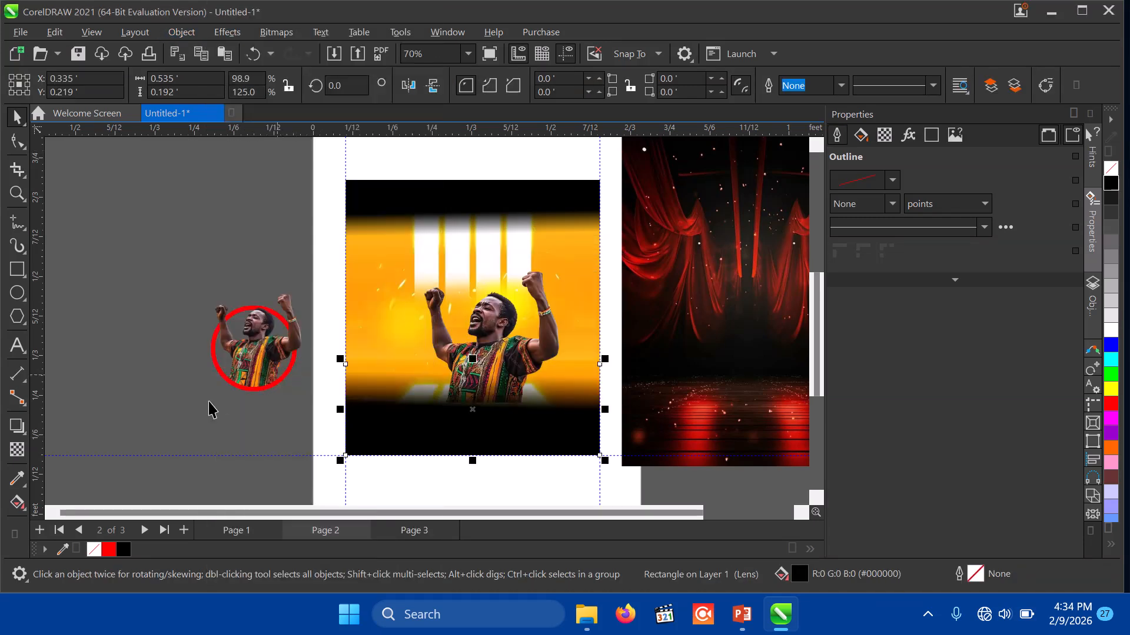
pyautogui.click(186, 406)
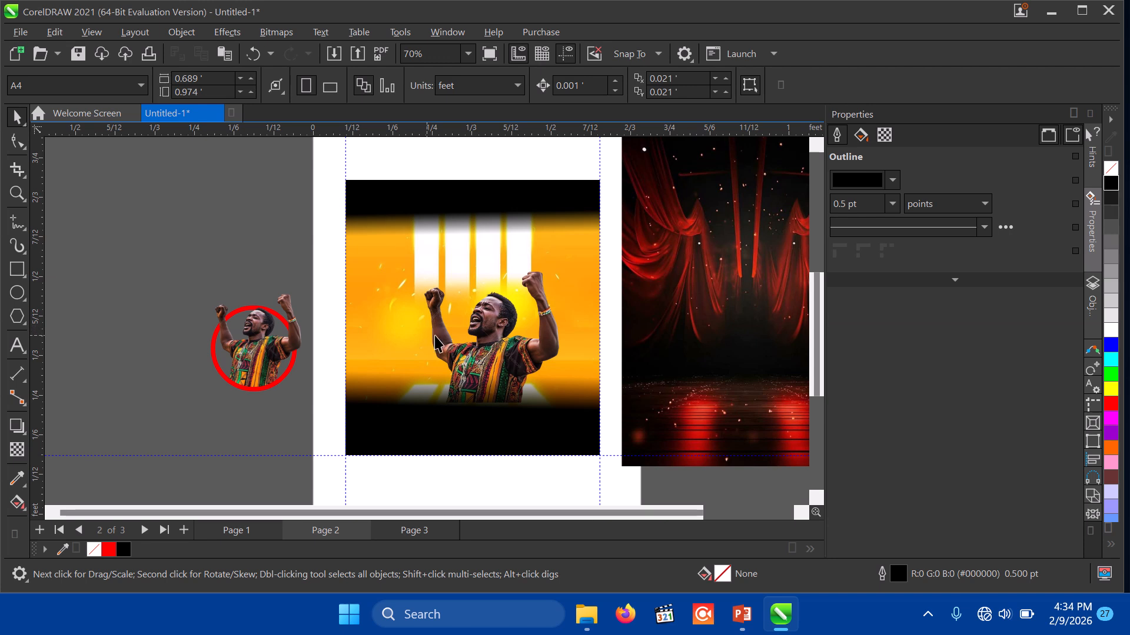
# Enlarge the large man cutout from its upper left corner to about 0.361 by 0.321 ft
pyautogui.click(434, 302)
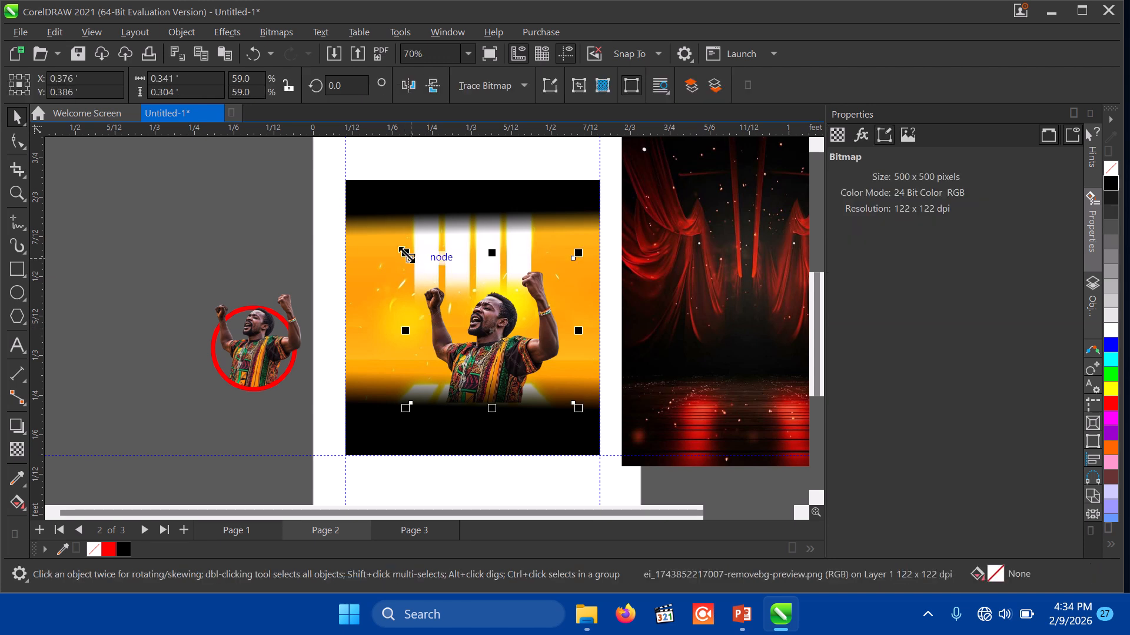
pyautogui.moveTo(404, 253); pyautogui.dragTo(398, 248)
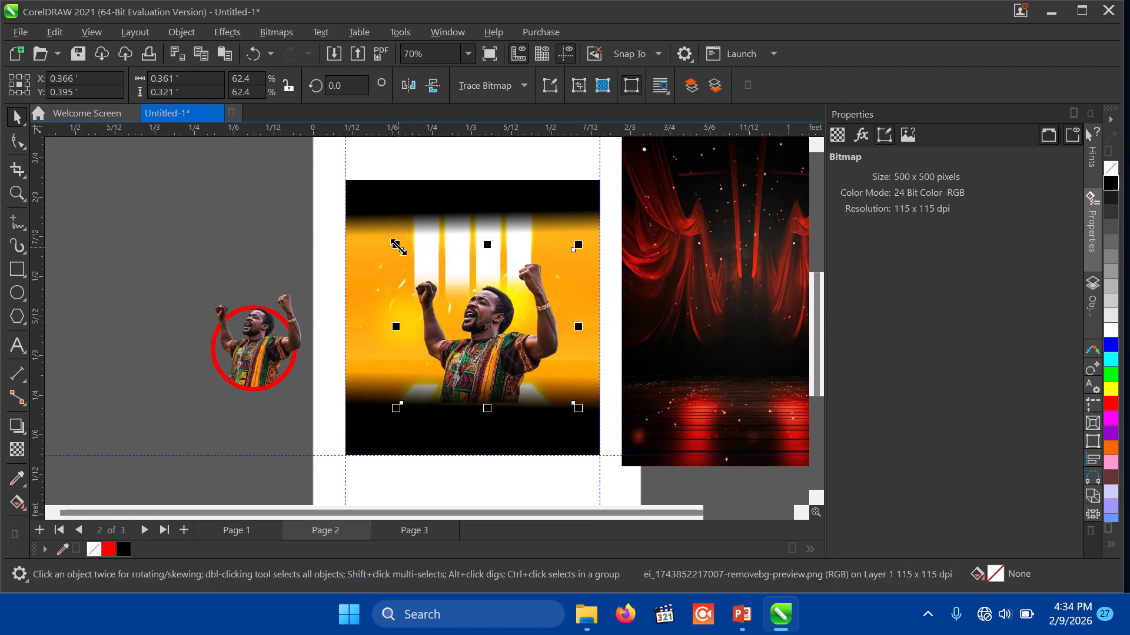